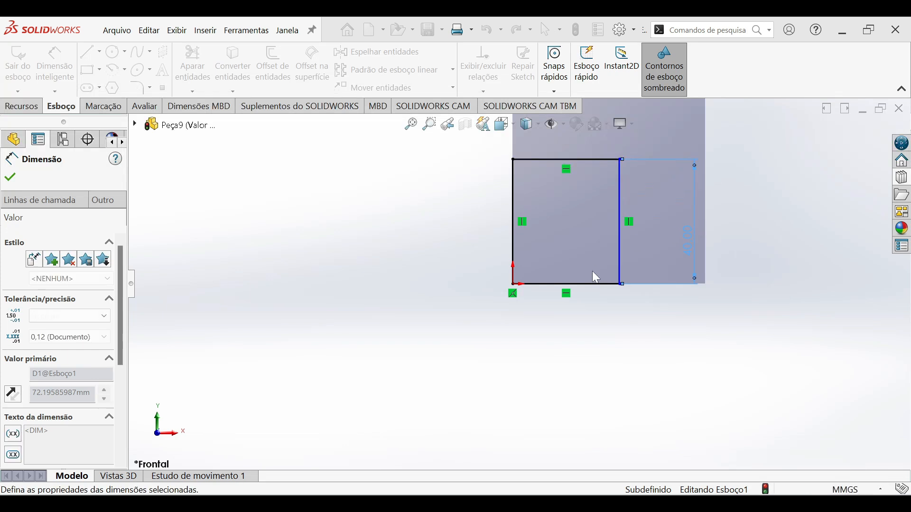
# - Dimension the width of the rectangle along its lower edge as 50 mm
pyautogui.click(591, 289)
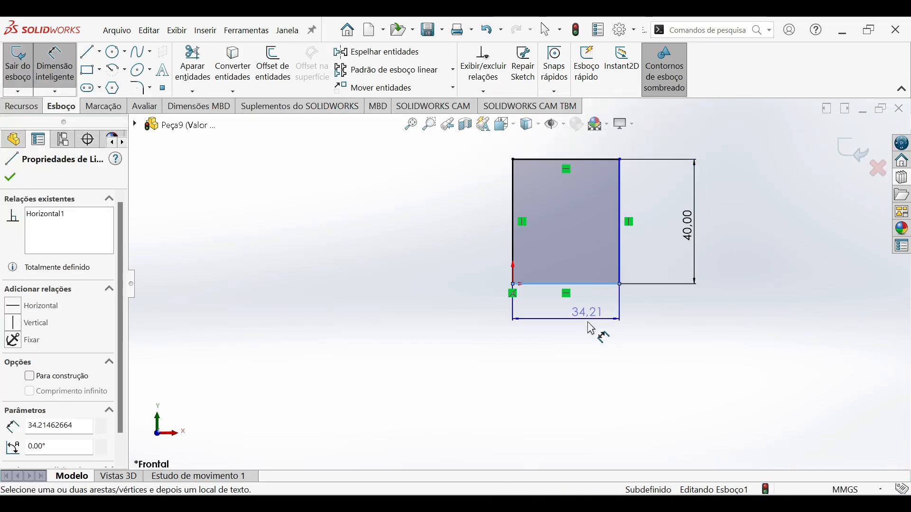
pyautogui.click(591, 328)
pyautogui.write('50')
pyautogui.press('Return')
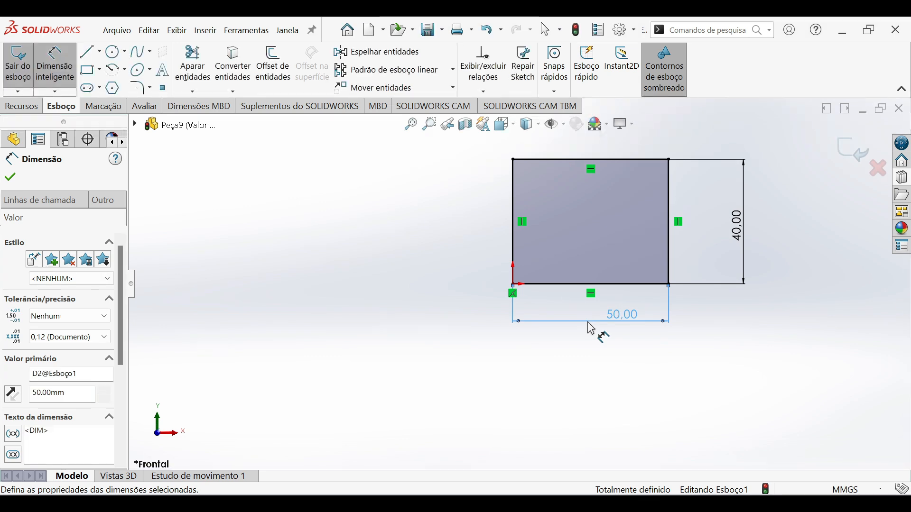
# - Extrude the rectangle as a solid boss with a blind depth of 90 mm
pyautogui.click(21, 106)
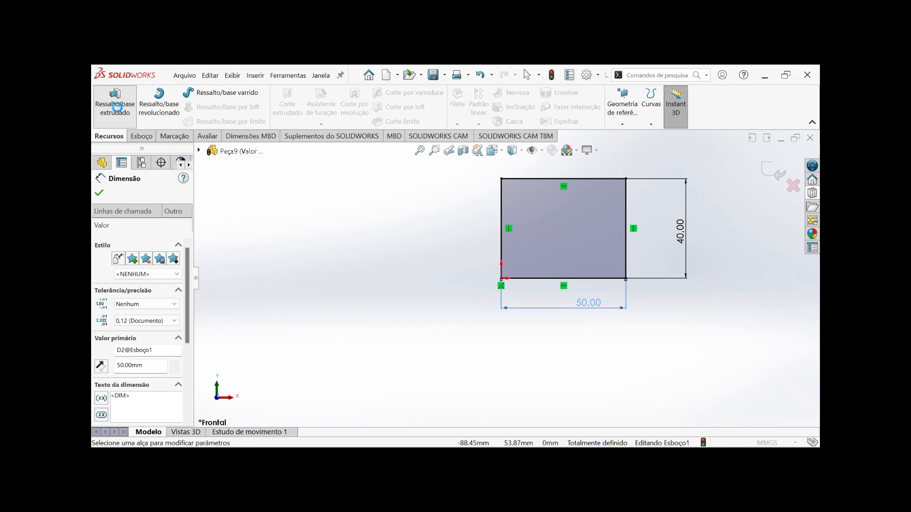
pyautogui.click(37, 75)
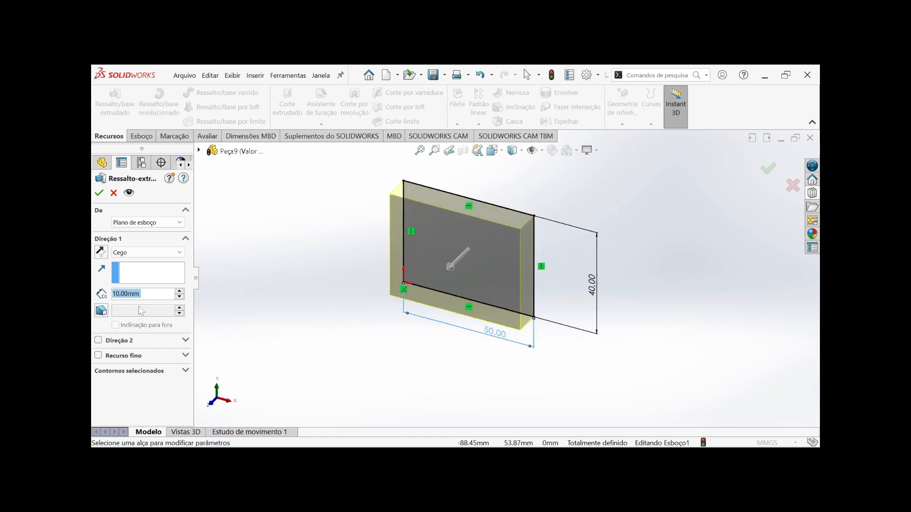
pyautogui.write('100')
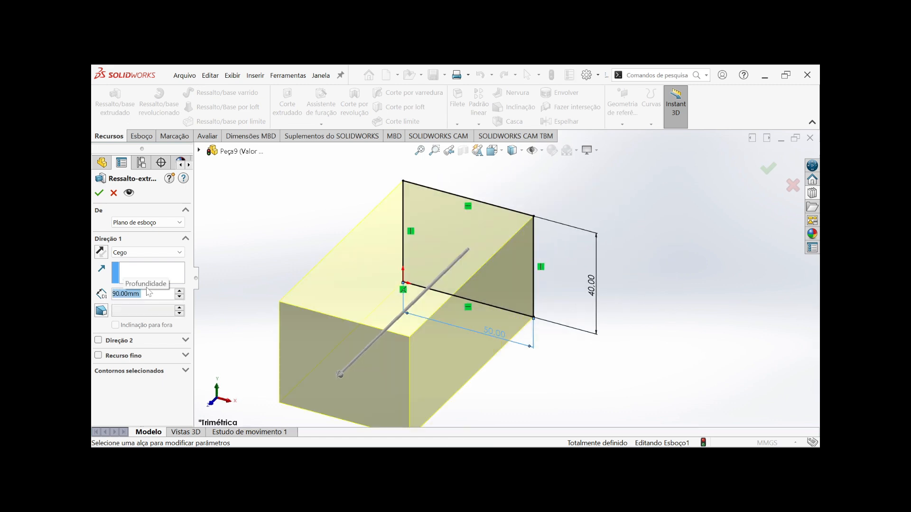
pyautogui.press('Return')
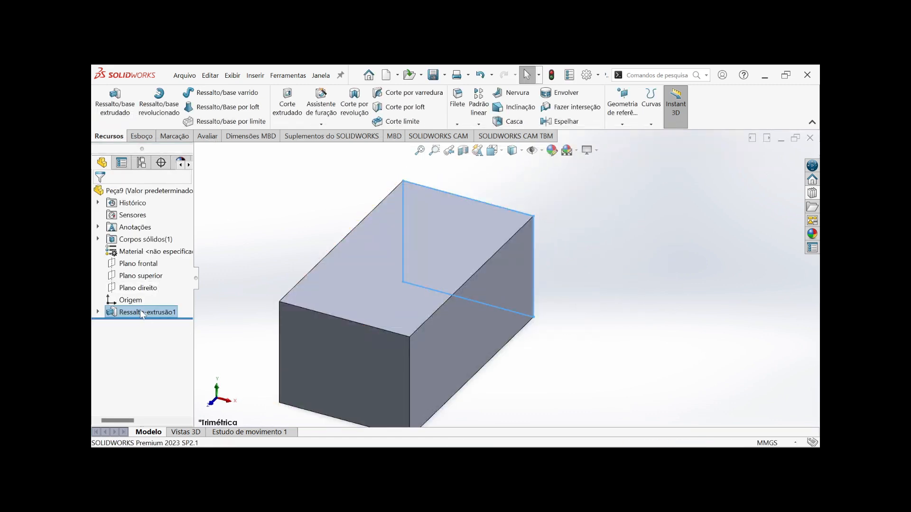
# - Edit the base extrusion and reverse its direction so the block extends to the other side of the sketch plane
pyautogui.rightClick(141, 310)
pyautogui.click(164, 211)
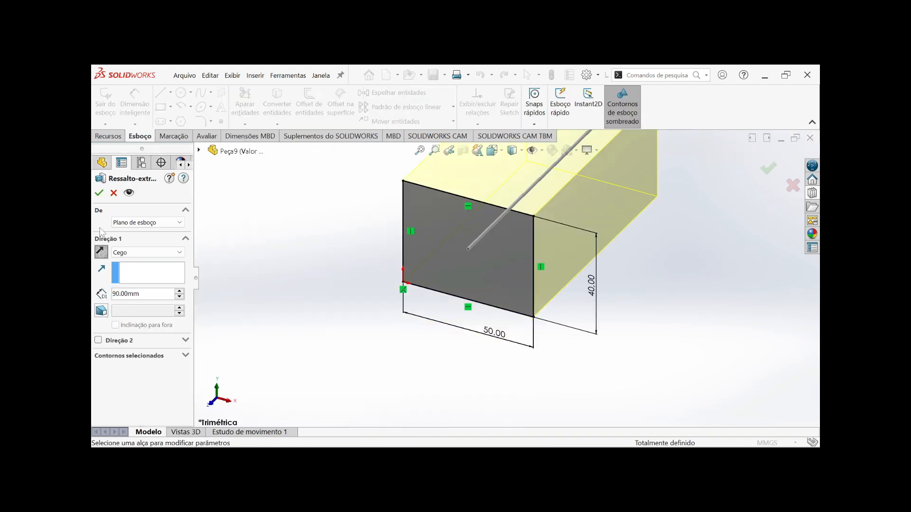
pyautogui.click(98, 193)
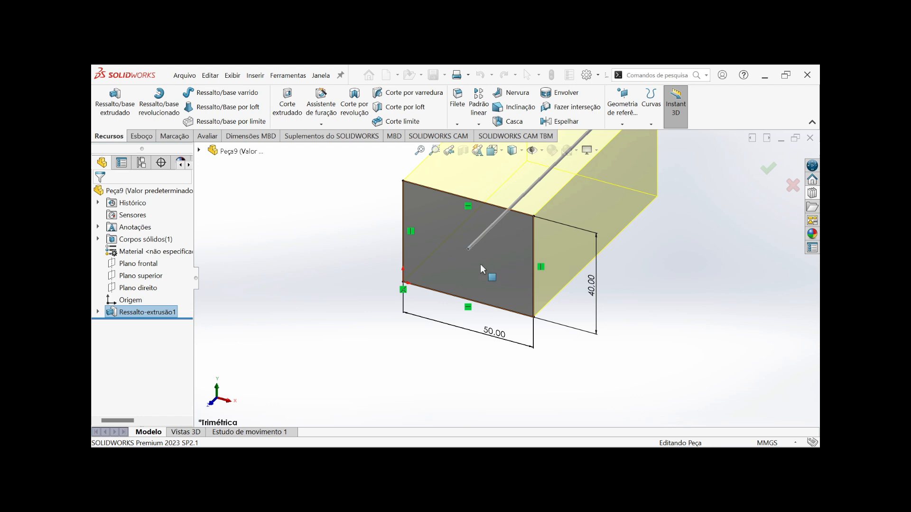
pyautogui.scroll(3, 567, 285)
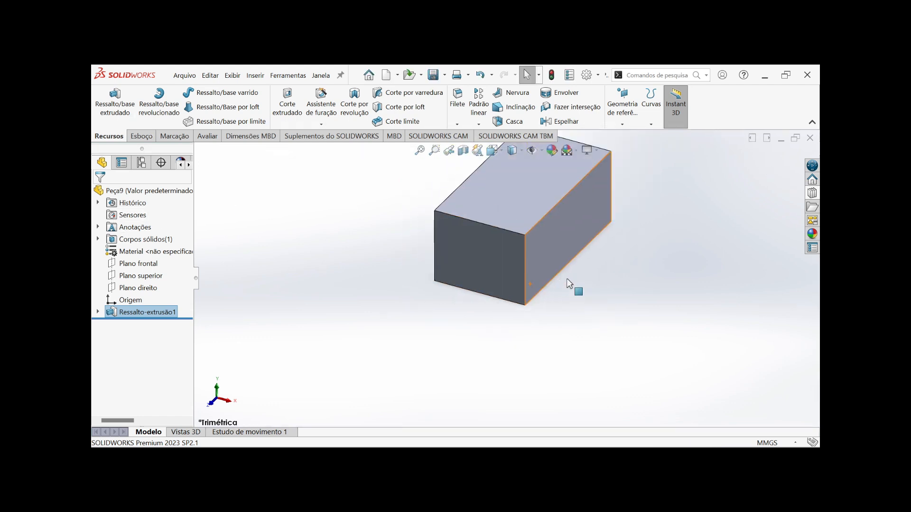
pyautogui.scroll(-2, 545, 236)
pyautogui.scroll(2, 549, 230)
pyautogui.scroll(-3, 549, 231)
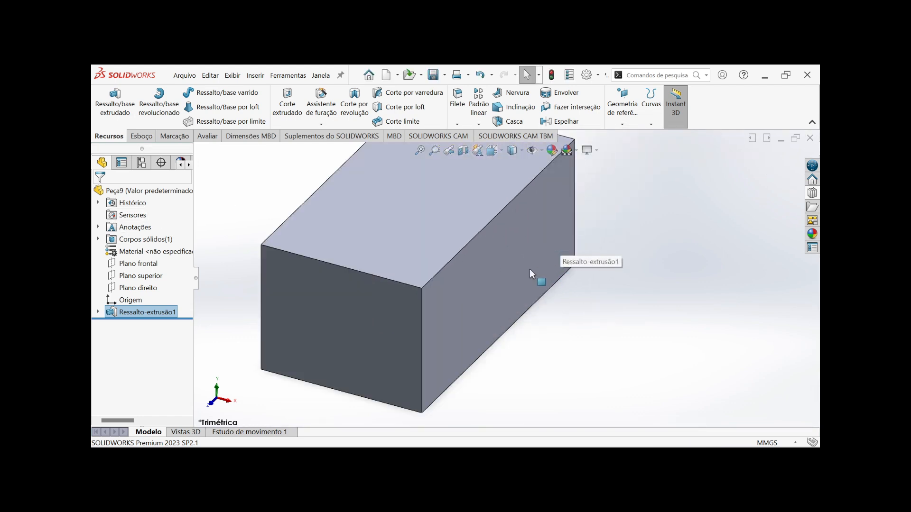
# - Check the reference drawing of the part and start a new sketch on the block's 50 by 40 mm front face
pyautogui.hotkey('alt', 'Tab')
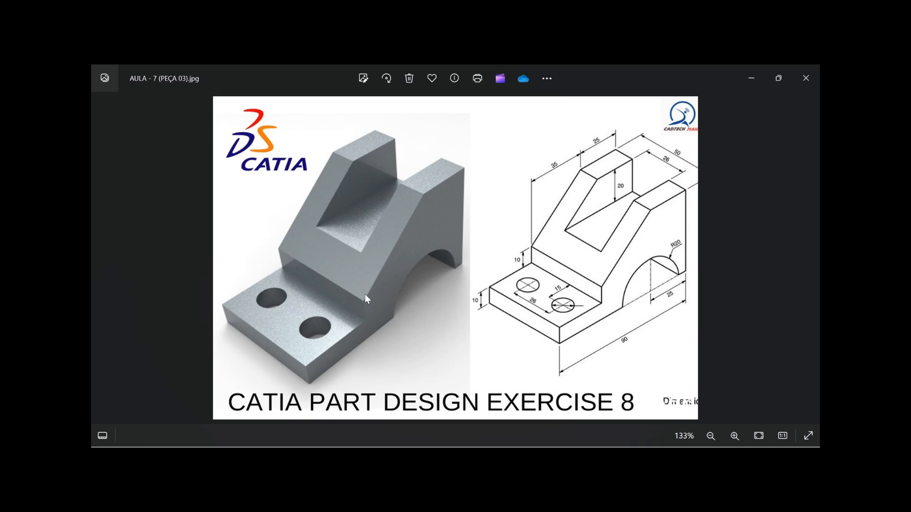
pyautogui.hotkey('alt', 'Tab')
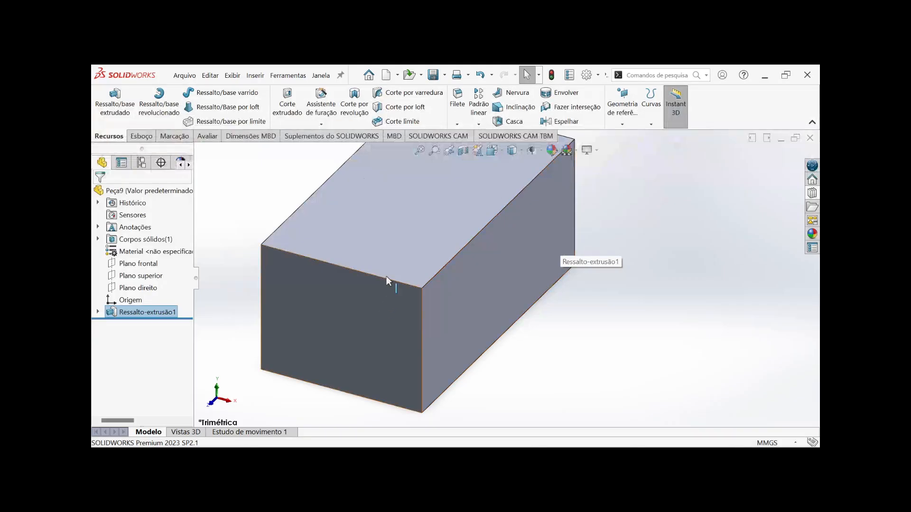
pyautogui.hotkey('alt', 'Tab')
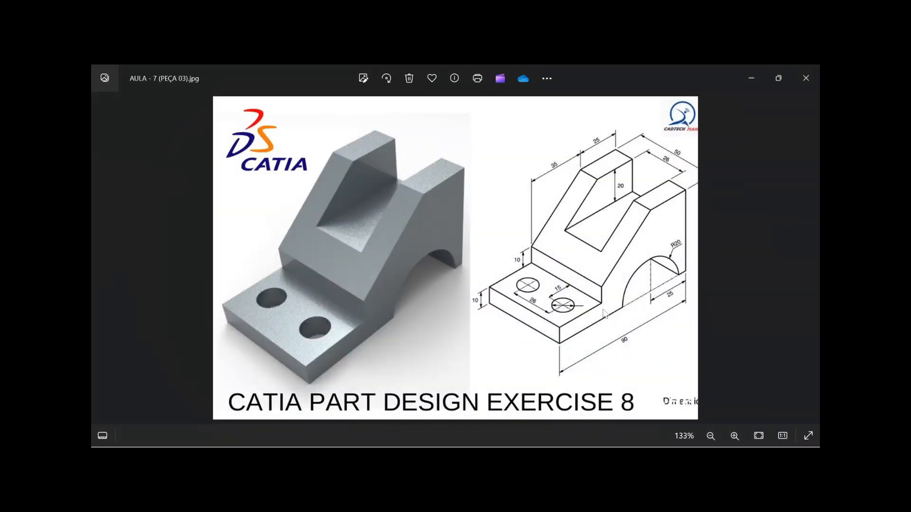
pyautogui.hotkey('alt', 'Tab')
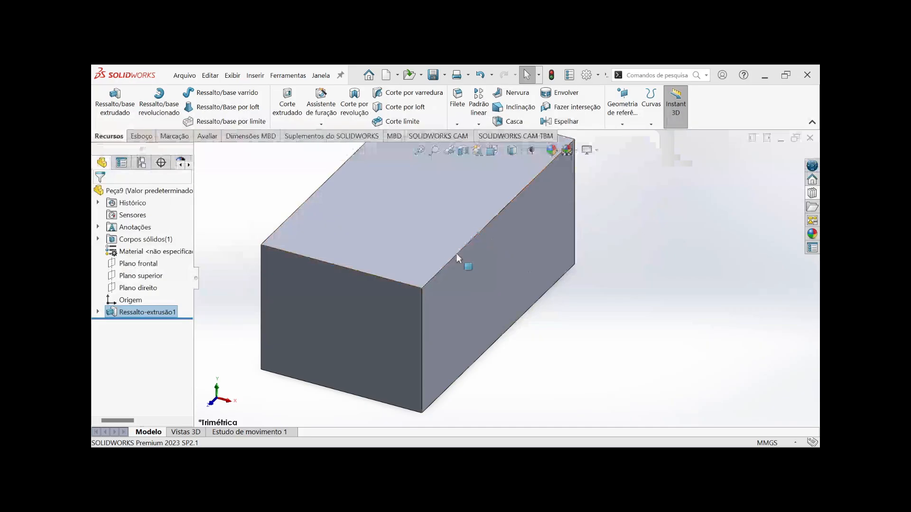
pyautogui.rightClick(329, 292)
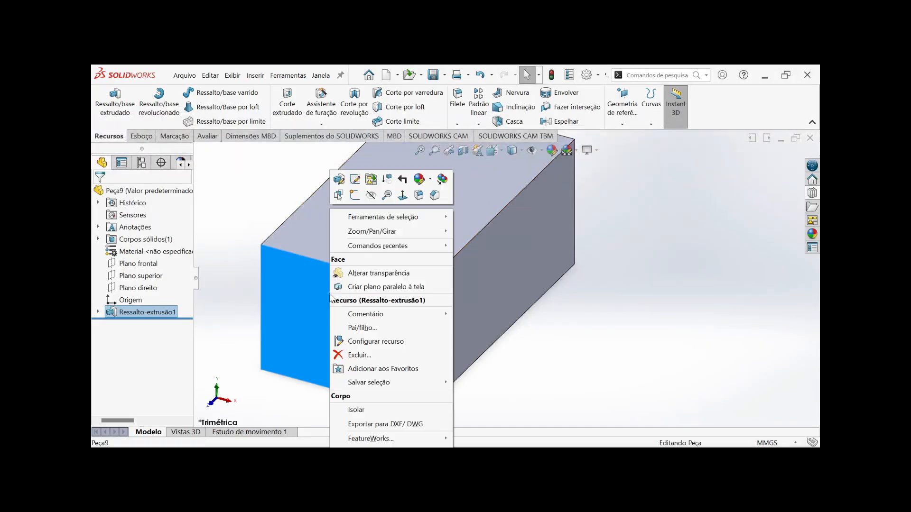
pyautogui.click(542, 302)
pyautogui.hotkey('ctrl', '7')
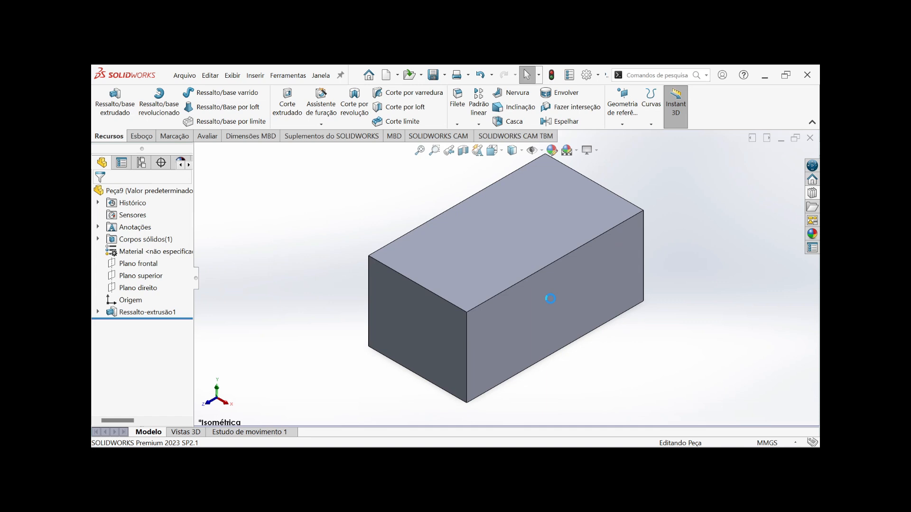
pyautogui.rightClick(411, 333)
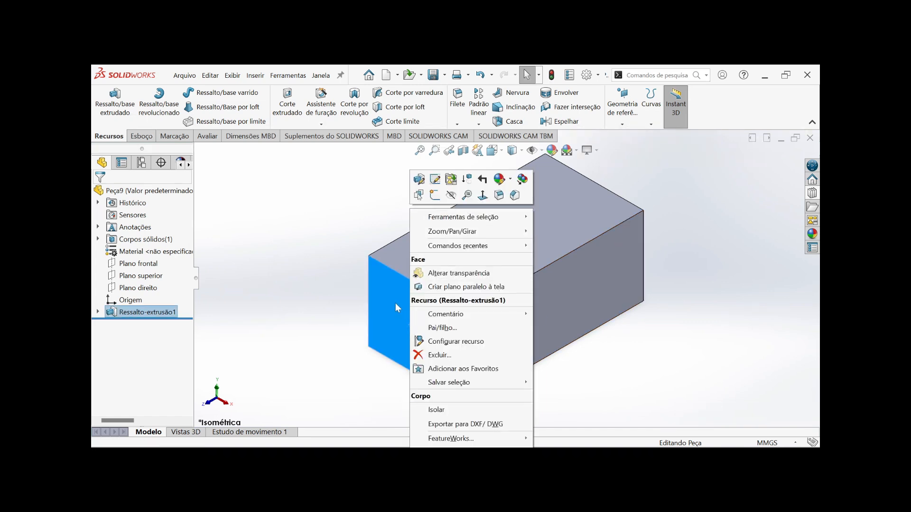
pyautogui.click(390, 292)
pyautogui.hotkey('ctrl', '8')
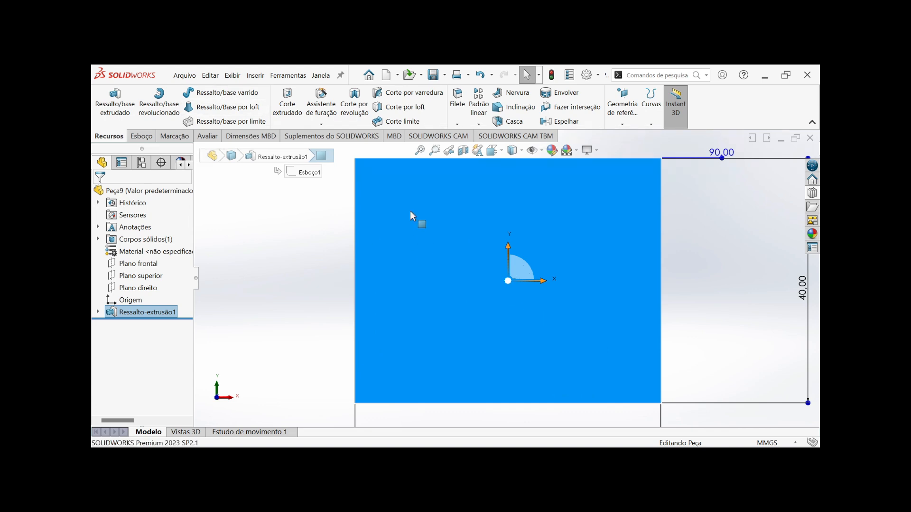
pyautogui.rightClick(410, 215)
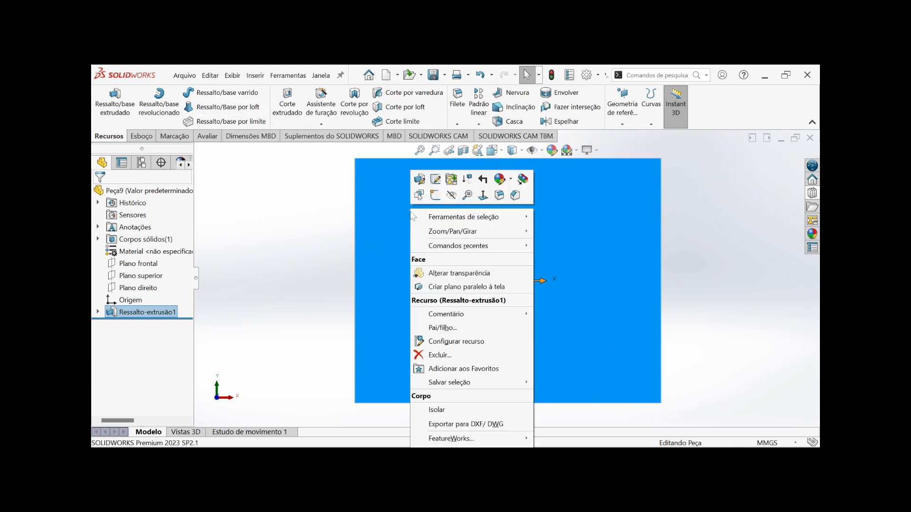
pyautogui.click(435, 197)
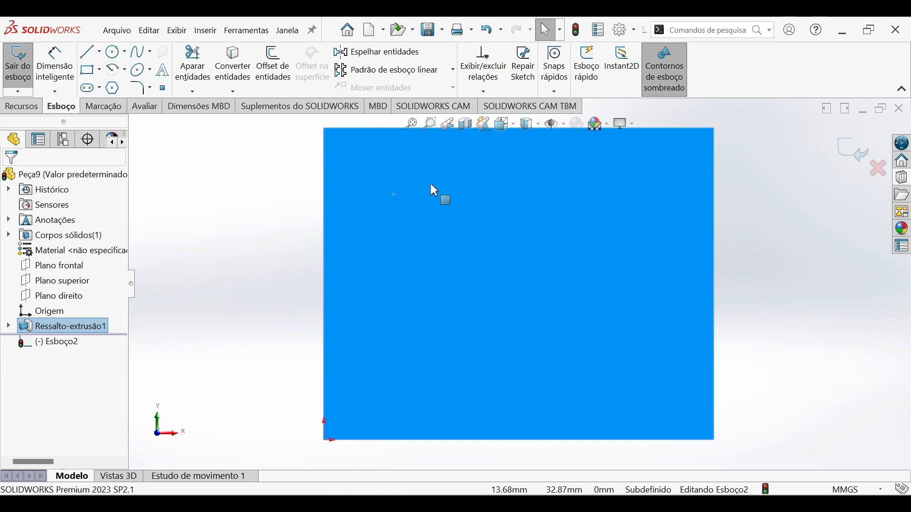
# - Try a corner rectangle from the face's upper-left corner to its right edge, 50 mm wide and about 31 mm tall
pyautogui.click(87, 72)
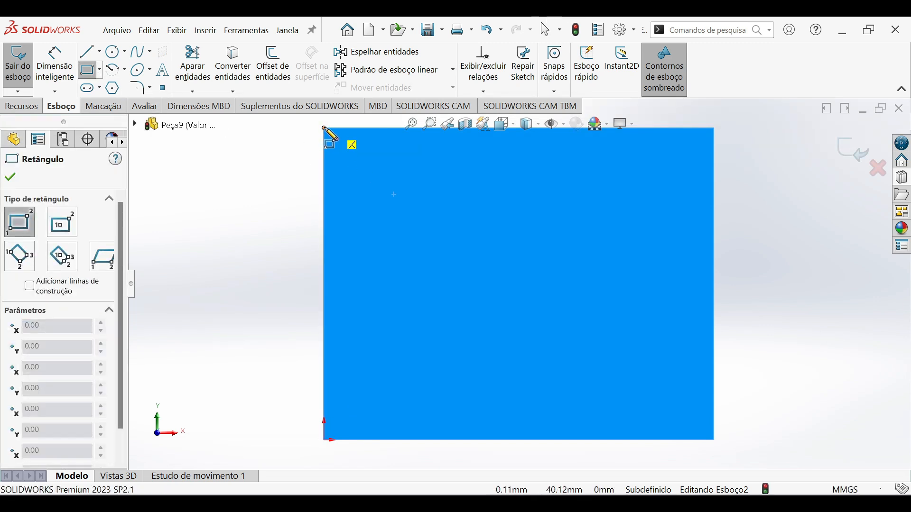
pyautogui.click(324, 129)
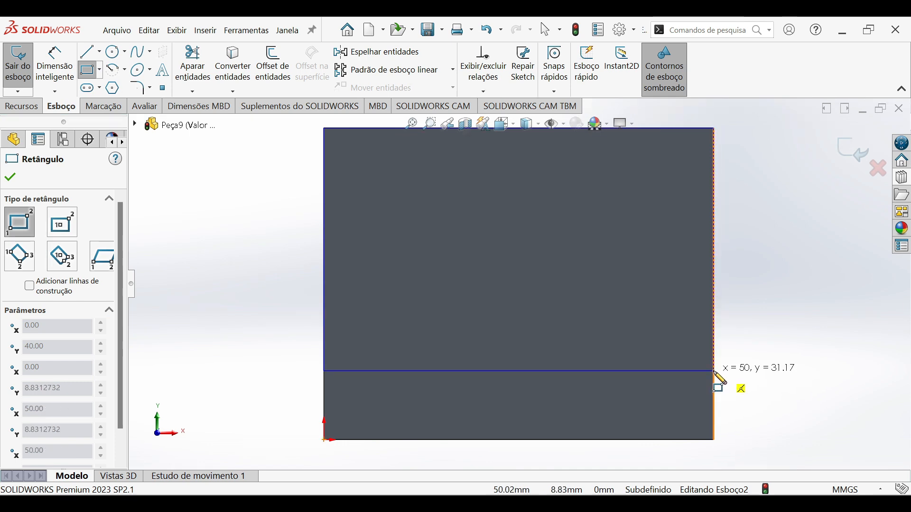
pyautogui.click(714, 371)
pyautogui.press('Escape')
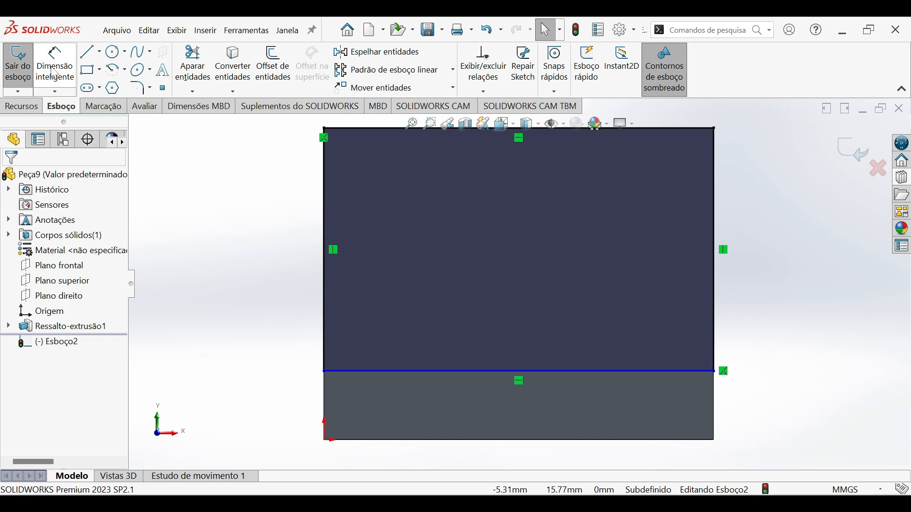
pyautogui.click(433, 229)
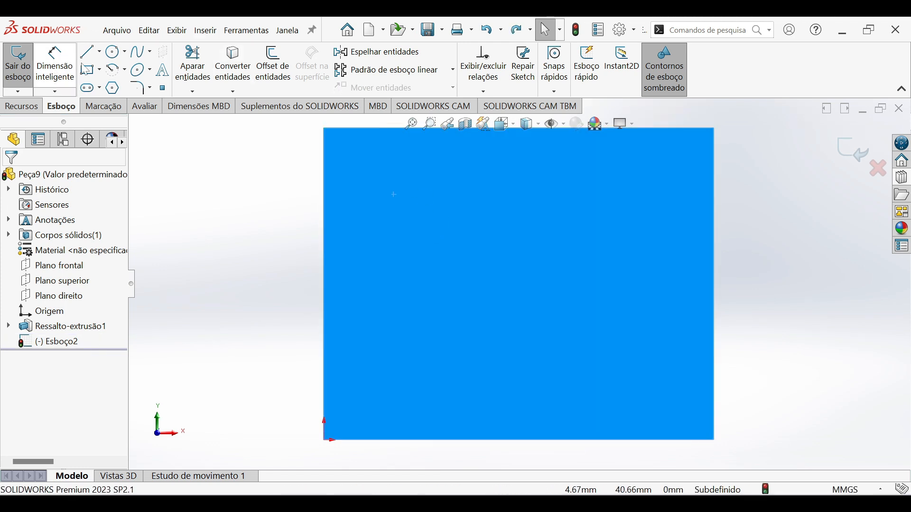
# - Sketch a rectangle from the face's right edge, starting about 6.6 mm above the bottom, and snap its opposite corner to the face's upper-left corner
pyautogui.click(90, 71)
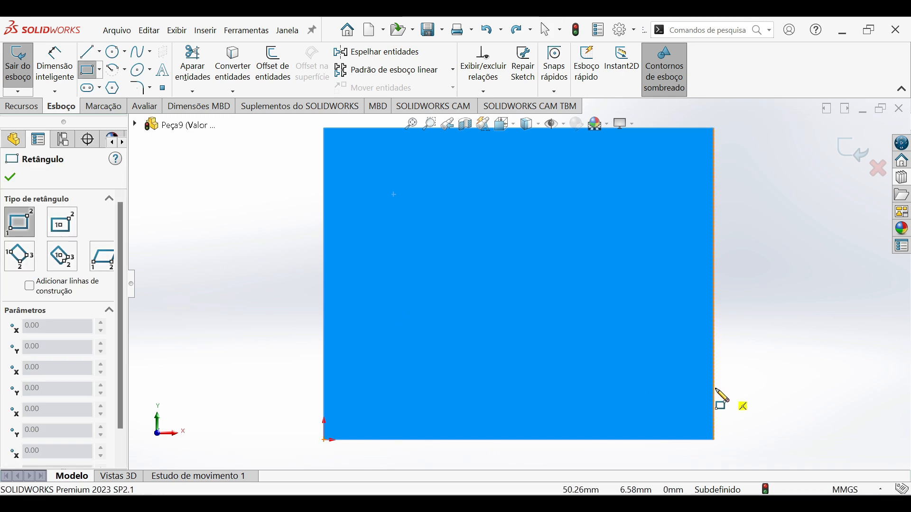
pyautogui.moveTo(715, 390)
pyautogui.mouseDown()
pyautogui.moveTo(260, 189)
pyautogui.moveTo(218, 193)
pyautogui.moveTo(214, 185)
pyautogui.mouseUp()
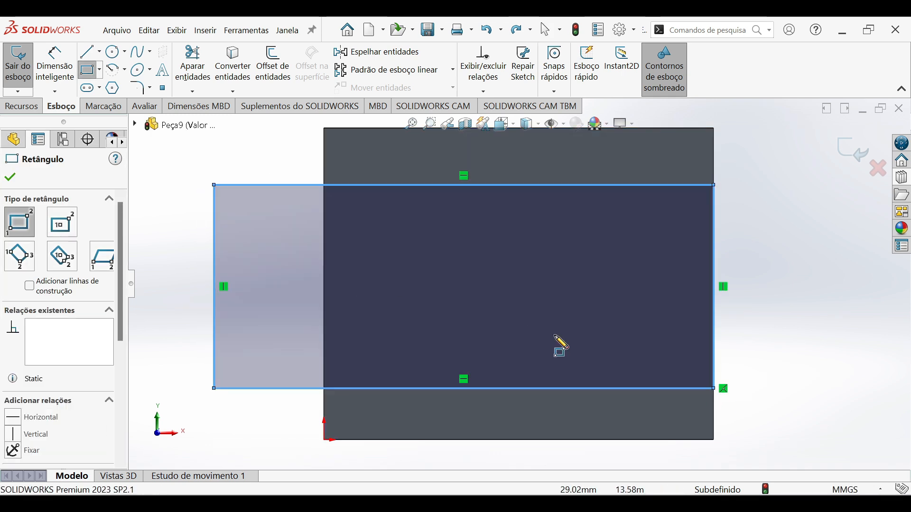
pyautogui.press('Escape')
pyautogui.press('Escape')
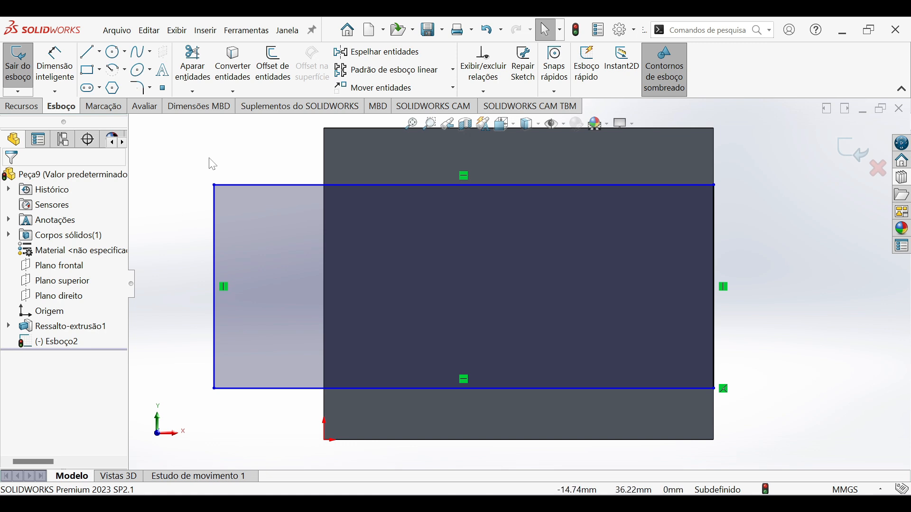
pyautogui.click(88, 67)
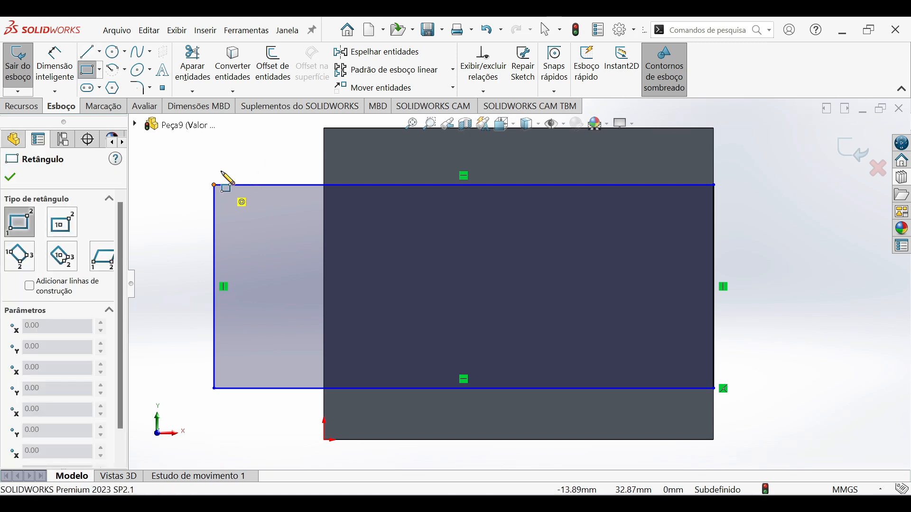
pyautogui.press('Escape')
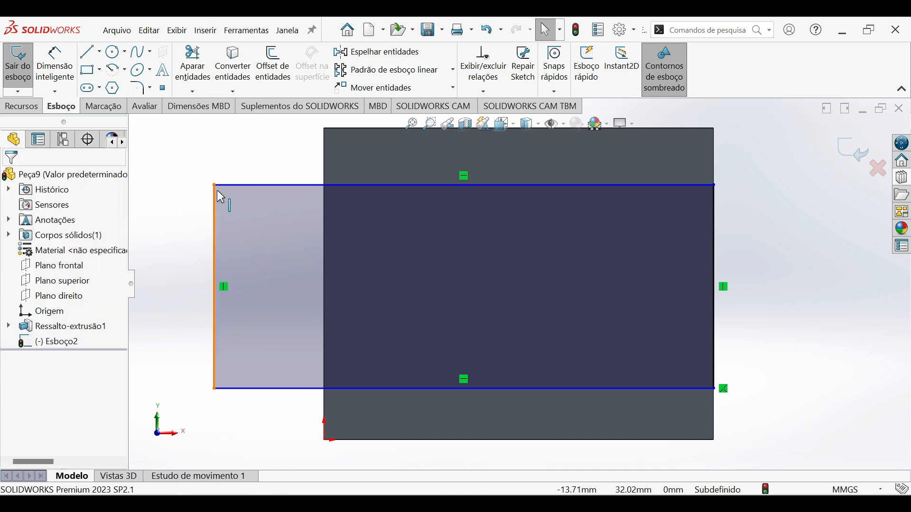
pyautogui.moveTo(213, 185); pyautogui.dragTo(330, 137)
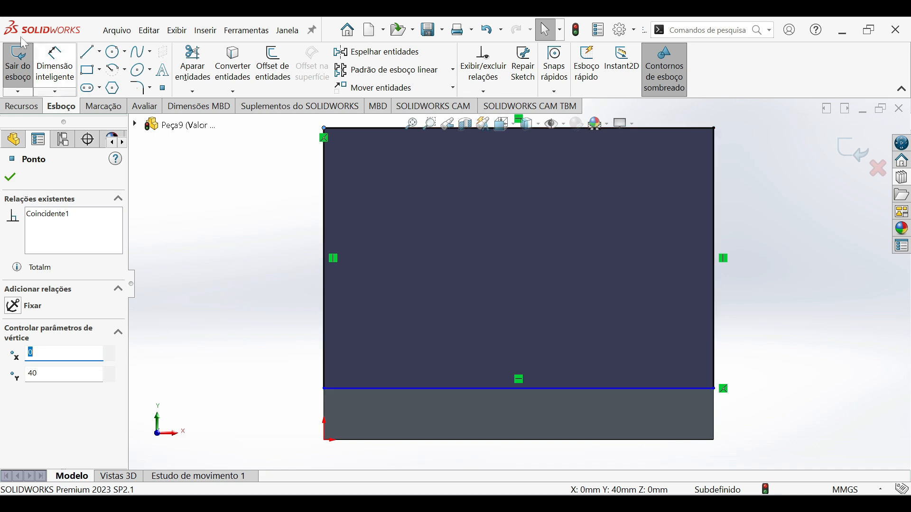
# - Dimension the distance between the rectangle's lower line and the face's bottom edge as 10 mm
pyautogui.click(54, 67)
pyautogui.click(378, 389)
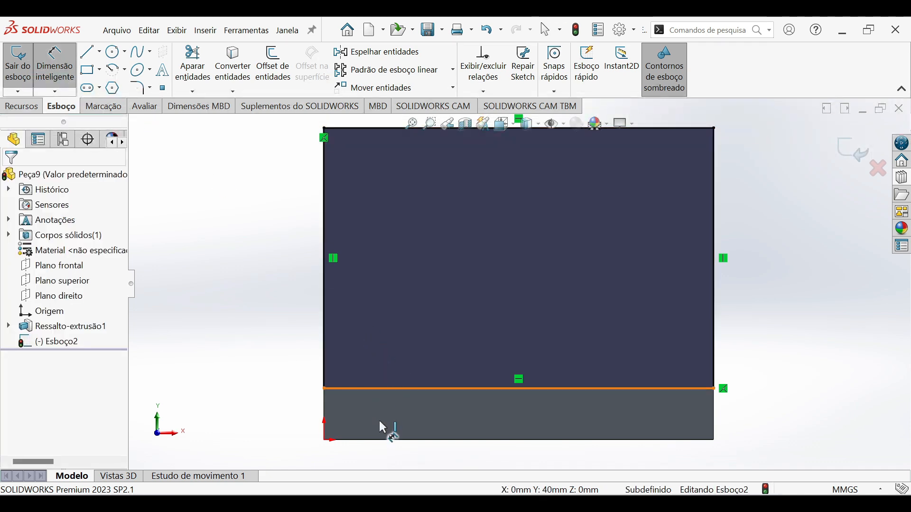
pyautogui.click(377, 440)
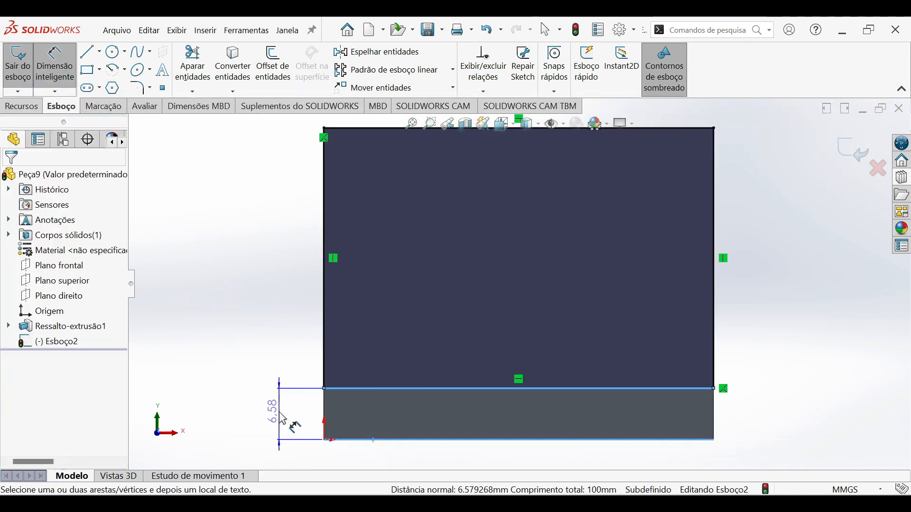
pyautogui.click(284, 420)
pyautogui.write('10')
pyautogui.press('Return')
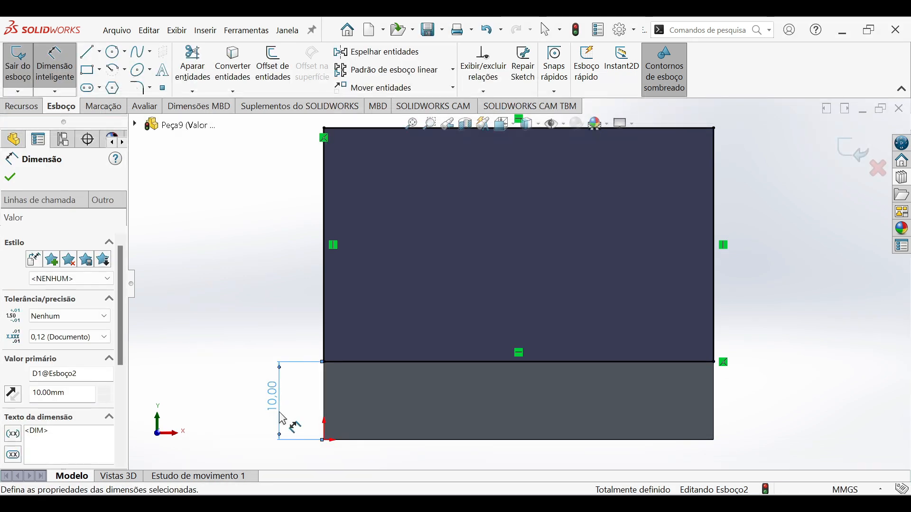
# - Check the reference drawing and cut-extrude the rectangle above the base with a blind depth of 30 mm
pyautogui.click(32, 109)
pyautogui.hotkey('alt', 'Tab')
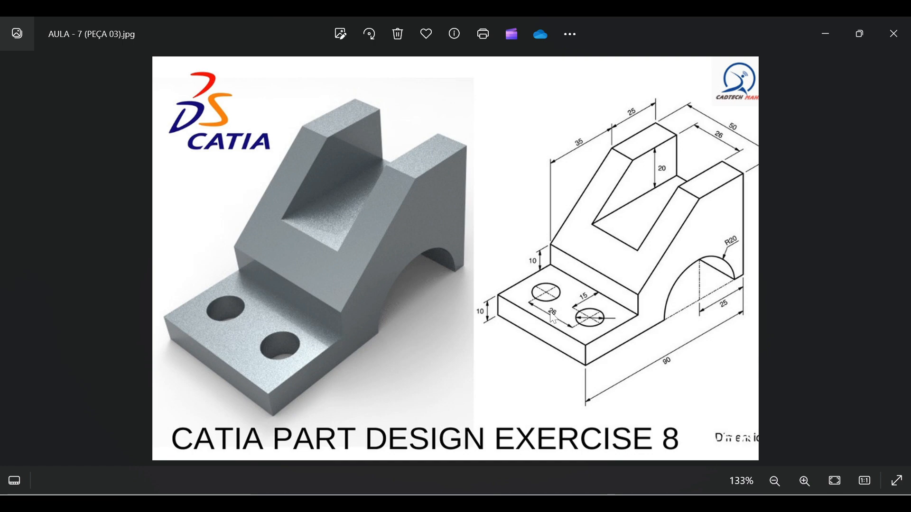
pyautogui.hotkey('alt', 'Tab')
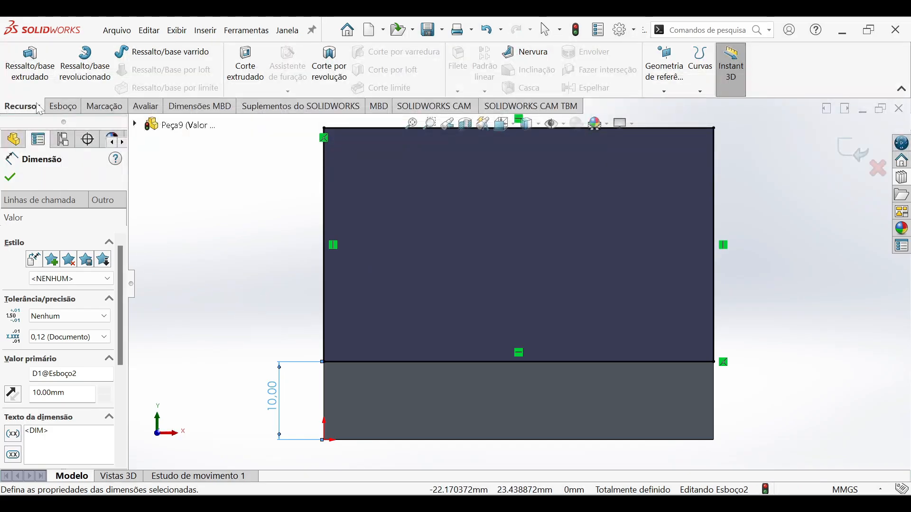
pyautogui.click(248, 66)
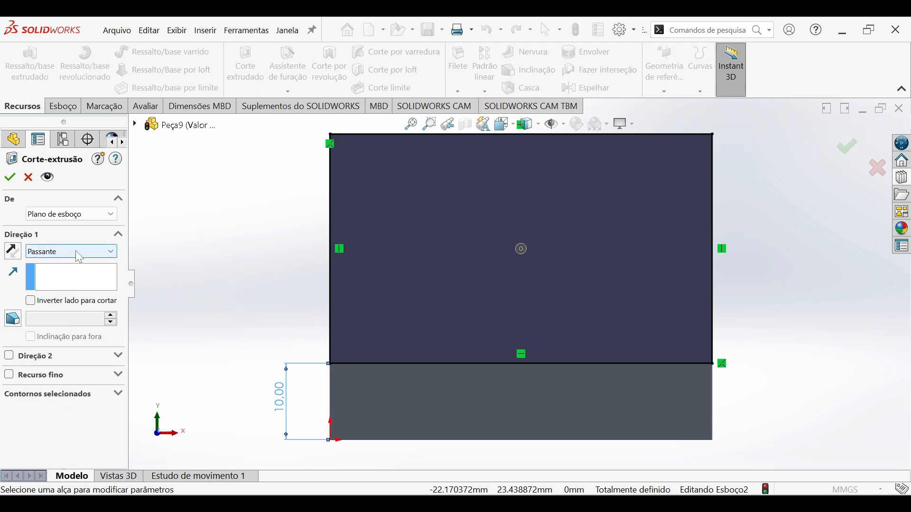
pyautogui.click(79, 256)
pyautogui.click(57, 260)
pyautogui.moveTo(635, 283); pyautogui.dragTo(565, 282, button='middle')
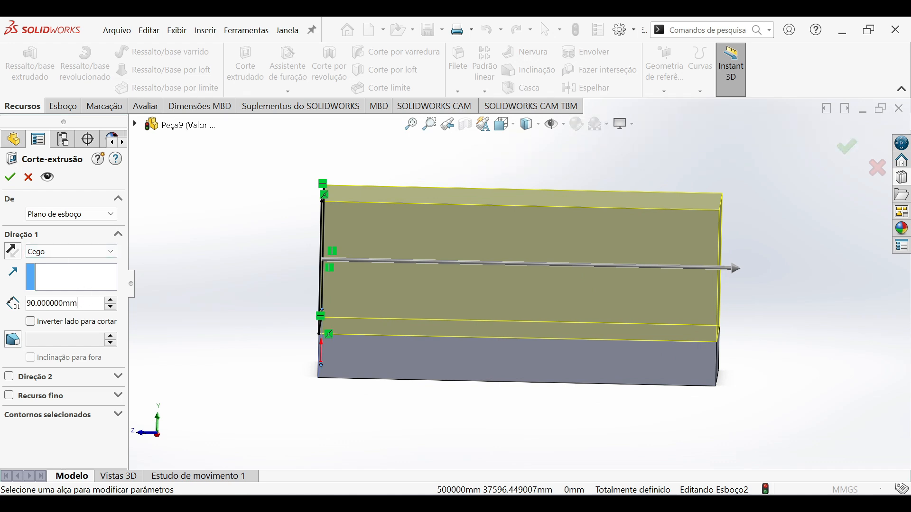
pyautogui.write('30')
pyautogui.press('Return')
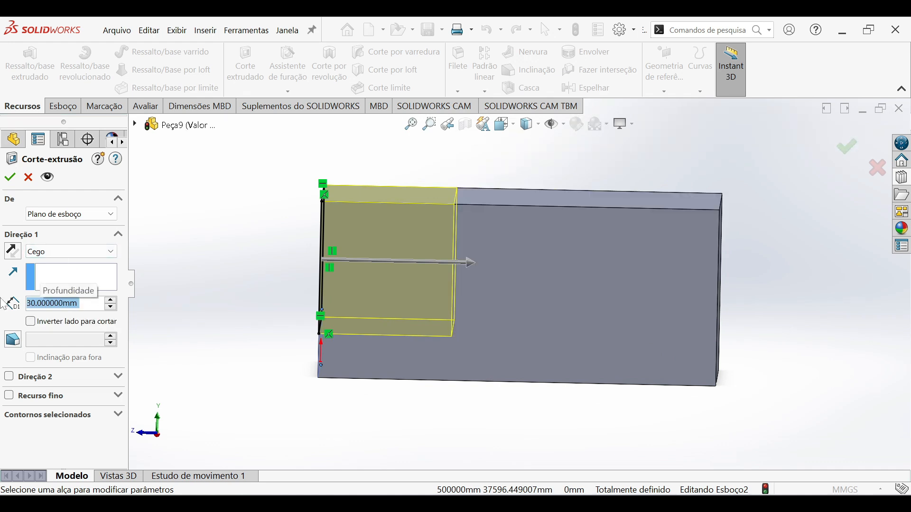
pyautogui.moveTo(505, 368); pyautogui.dragTo(529, 353, button='middle')
pyautogui.moveTo(608, 319); pyautogui.dragTo(599, 252, button='middle')
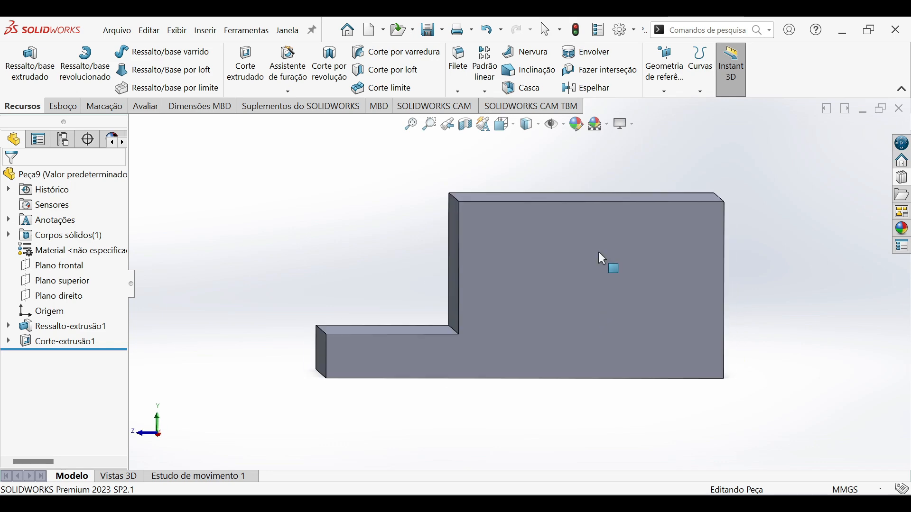
# - Check the reference drawing again and start a new sketch on the stepped block's long side face
pyautogui.hotkey('alt', 'Tab')
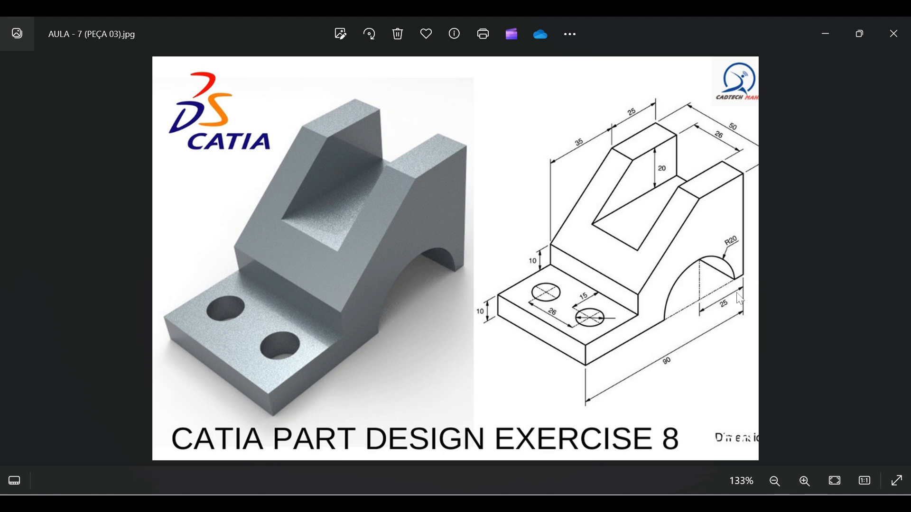
pyautogui.hotkey('alt', 'Tab')
pyautogui.hotkey('alt', 'Tab')
pyautogui.hotkey('alt', 'Tab')
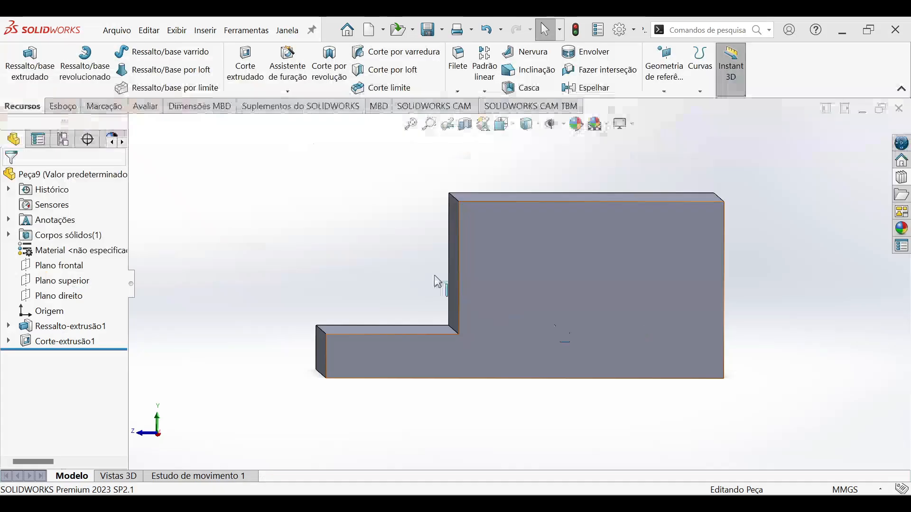
pyautogui.rightClick(655, 252)
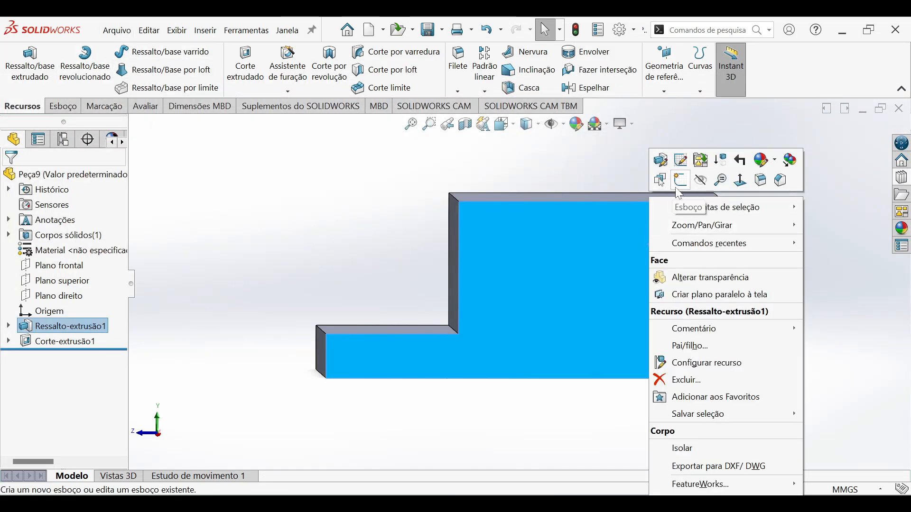
pyautogui.click(682, 180)
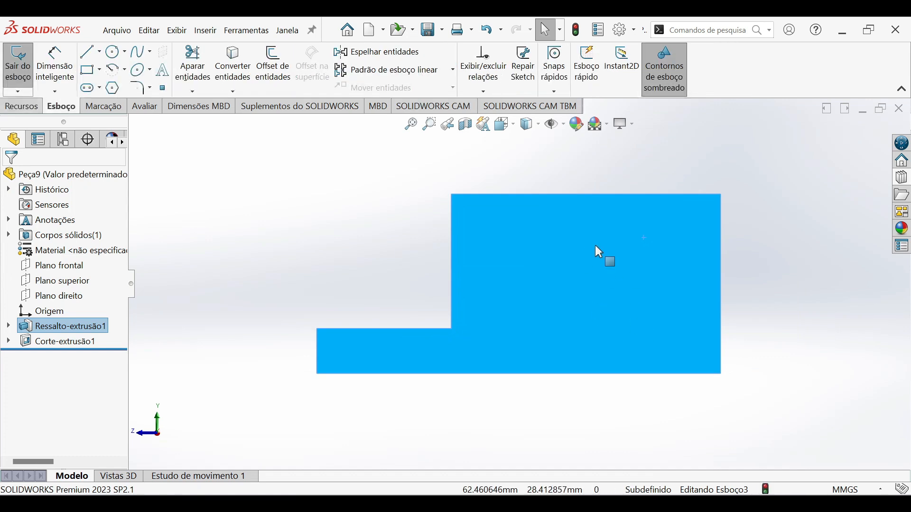
# - Sketch a circle of about 13 mm radius centred on the side face's bottom edge and move its centre to about 71 mm from the origin
pyautogui.click(114, 52)
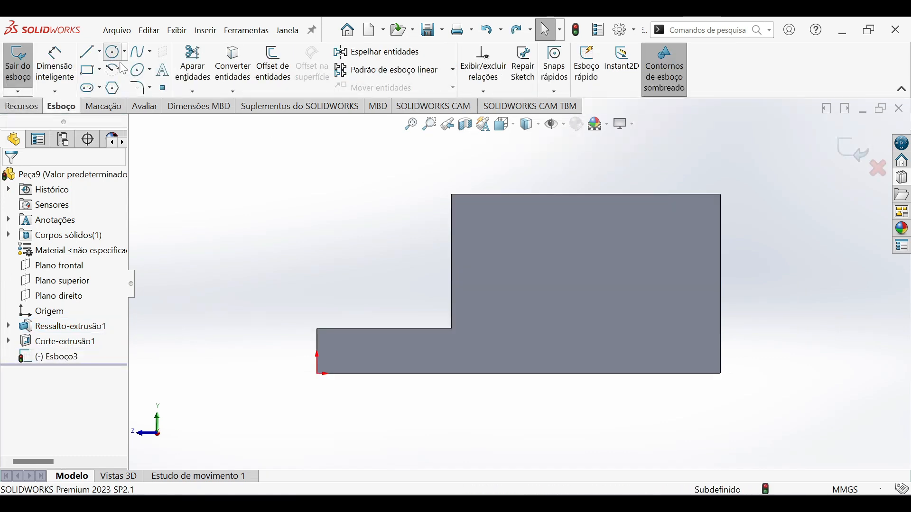
pyautogui.click(599, 374)
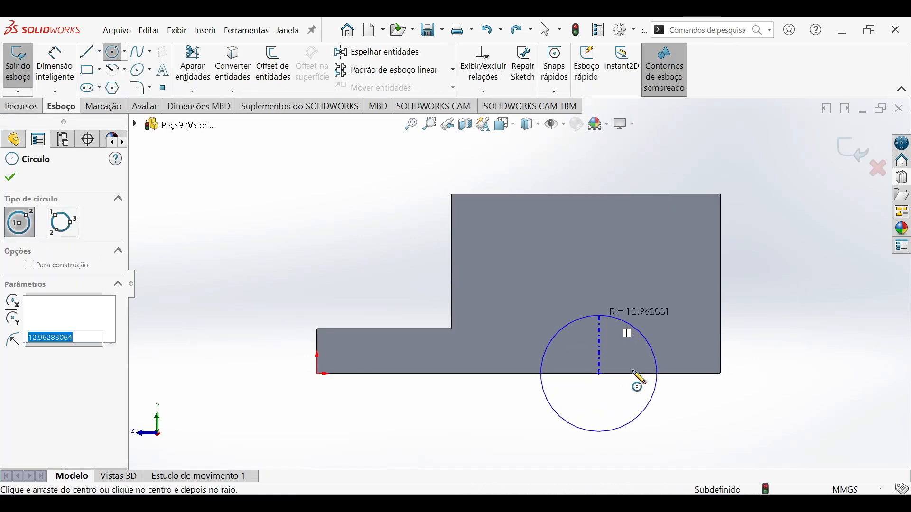
pyautogui.click(654, 401)
pyautogui.press('Escape')
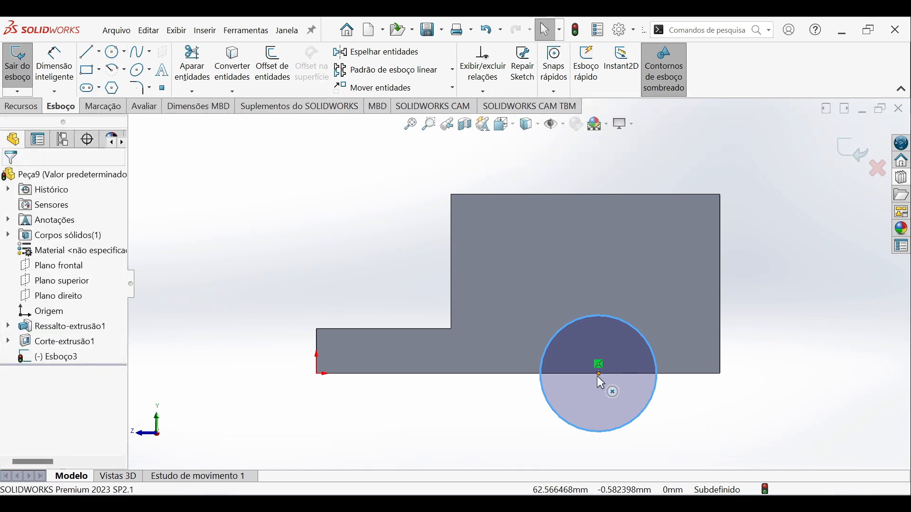
pyautogui.moveTo(598, 373); pyautogui.dragTo(638, 379)
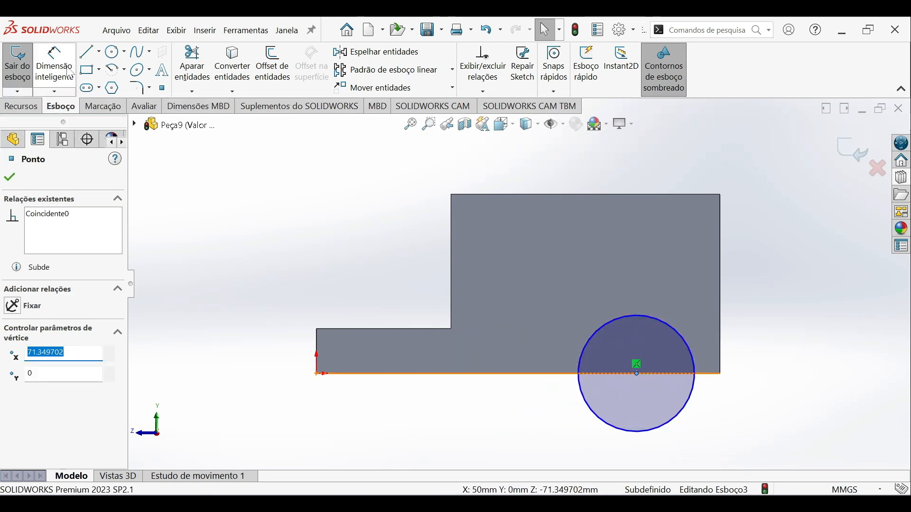
# - Dimension the horizontal distance from the circle's centre to the block's rear bottom corner as 25 mm
pyautogui.click(55, 66)
pyautogui.click(639, 374)
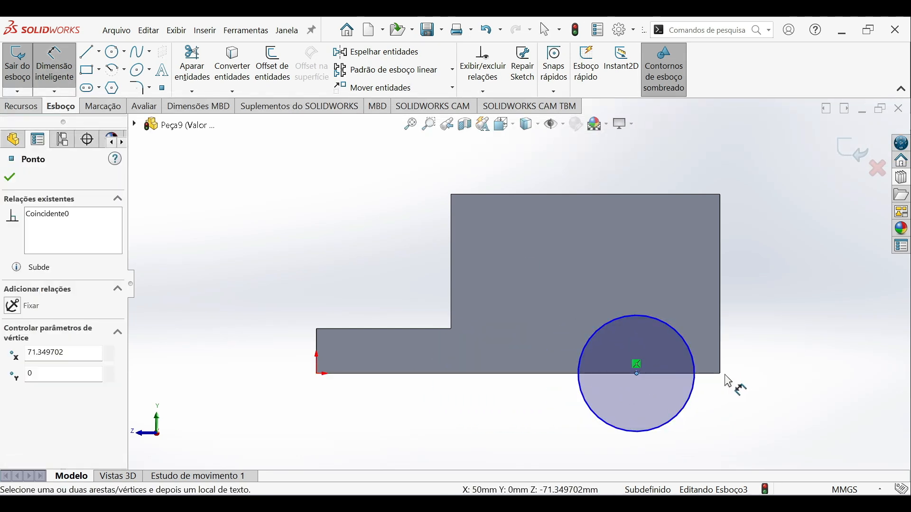
pyautogui.click(721, 374)
pyautogui.click(693, 176)
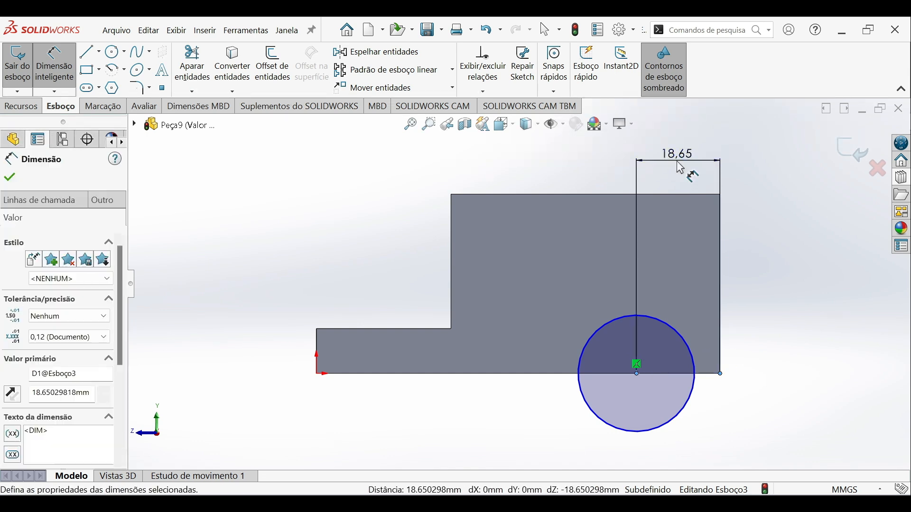
pyautogui.write('25')
pyautogui.press('Return')
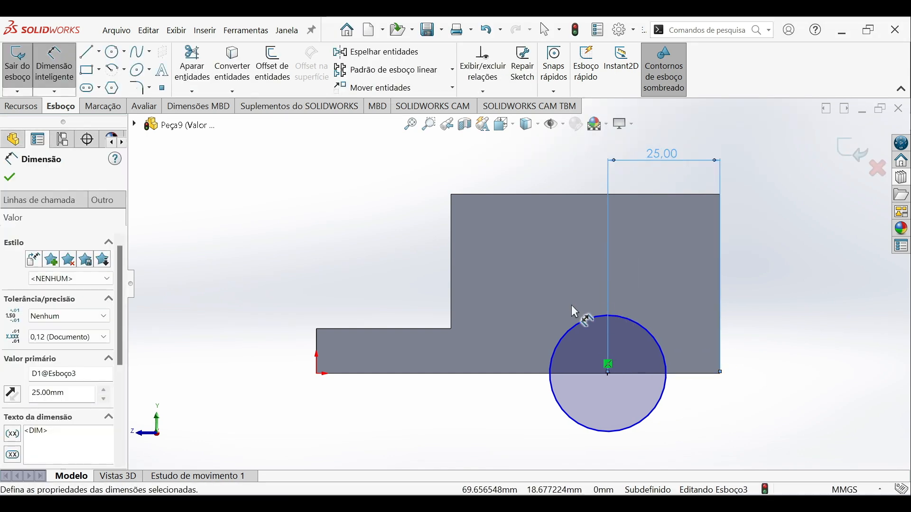
# - Dimension the circle's diameter as 40 mm
pyautogui.click(591, 318)
pyautogui.click(589, 267)
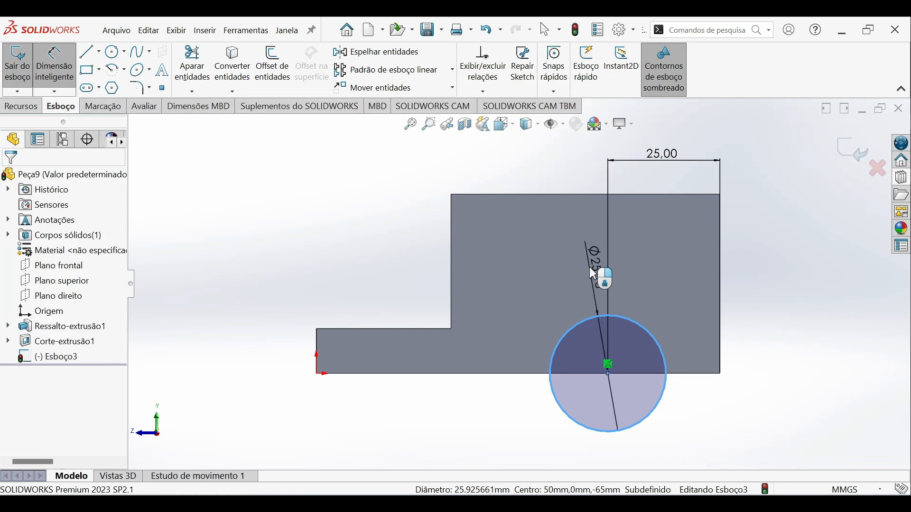
pyautogui.write('40')
pyautogui.press('Return')
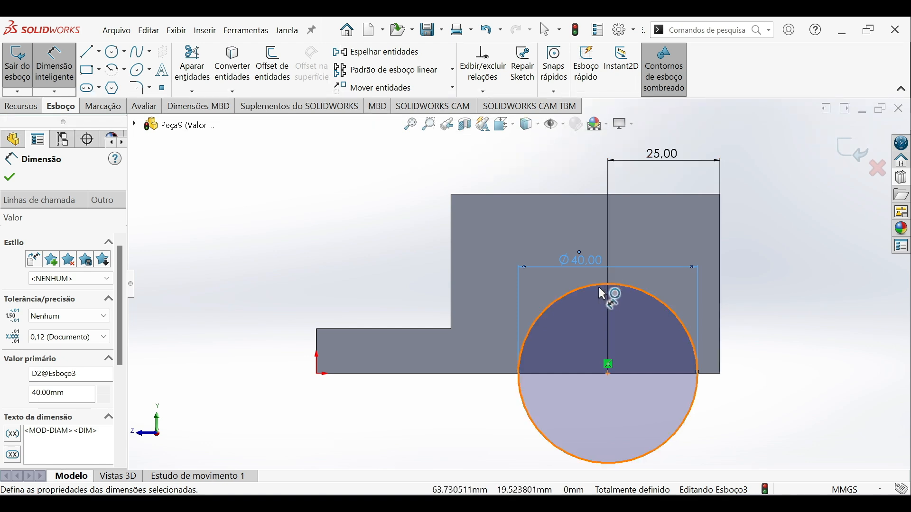
# - Cut-extrude the 40 mm circle through the whole block with the Through All (Passante) end condition
pyautogui.click(24, 107)
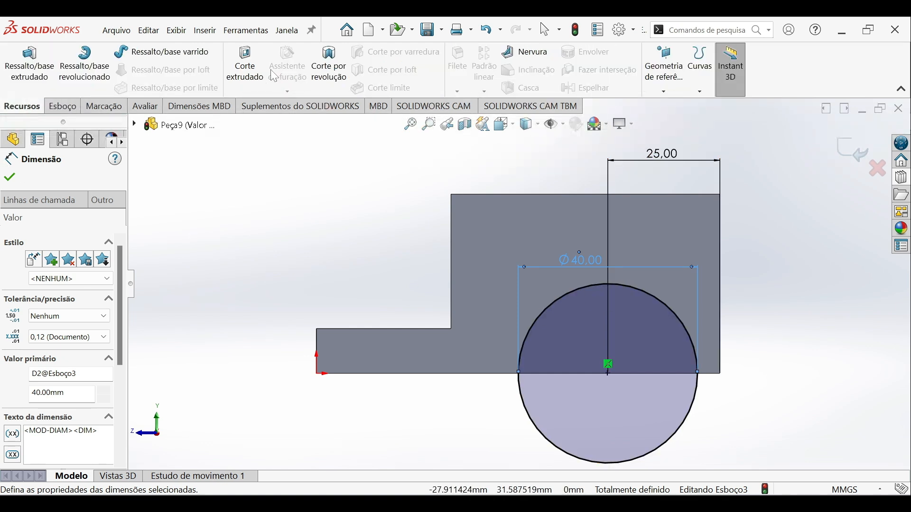
pyautogui.click(247, 69)
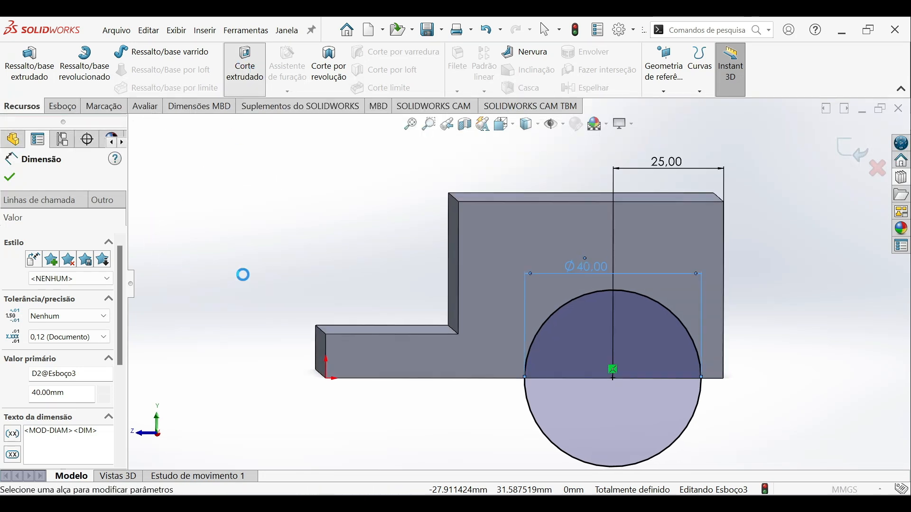
pyautogui.click(71, 252)
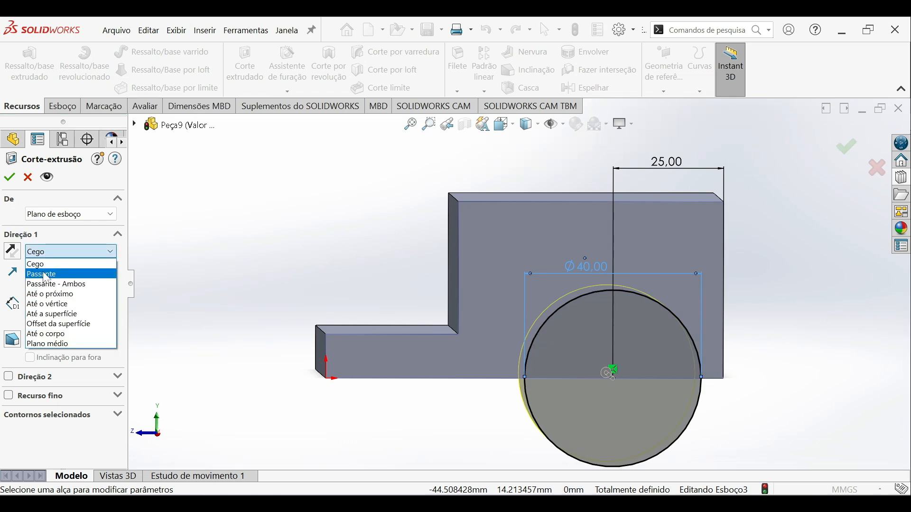
pyautogui.click(48, 271)
pyautogui.moveTo(244, 250); pyautogui.dragTo(277, 268, button='middle')
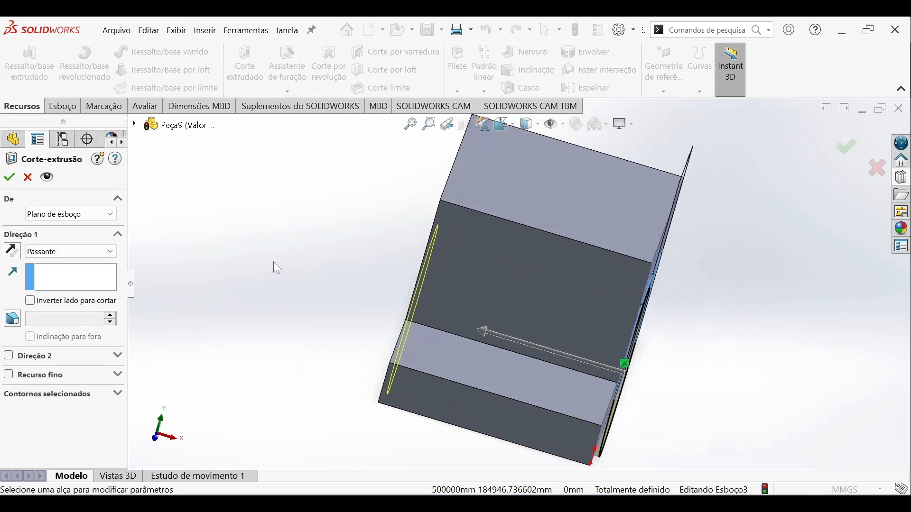
pyautogui.click(9, 177)
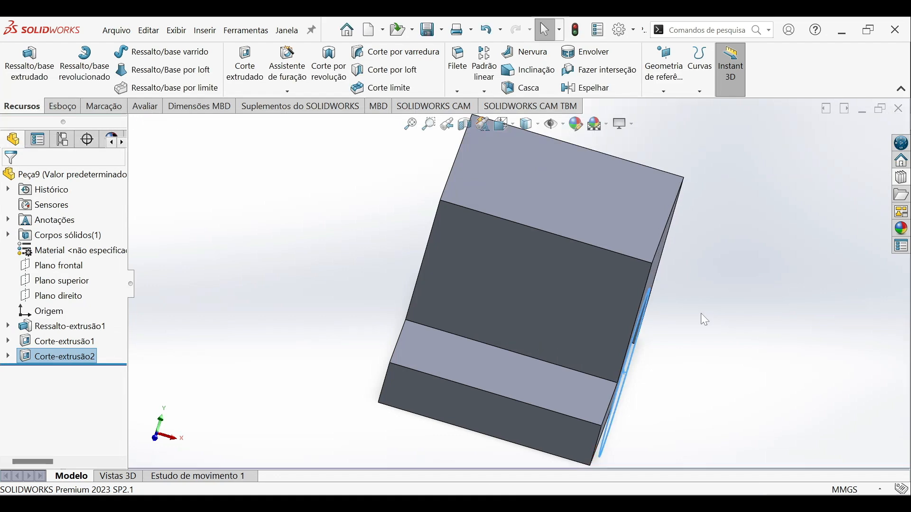
# - Compare the arched cut with the reference drawing and start a new sketch on the low step's top face
pyautogui.hotkey('alt', 'Tab')
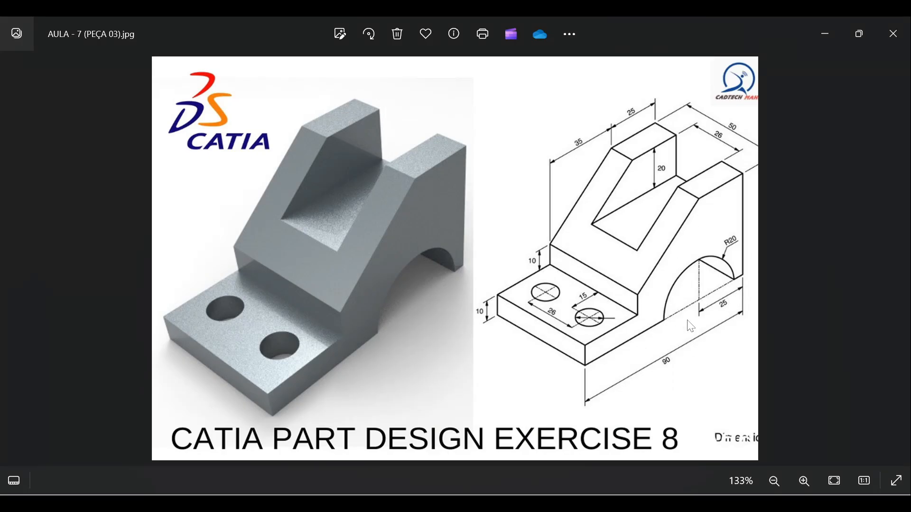
pyautogui.hotkey('alt', 'Tab')
pyautogui.moveTo(602, 318); pyautogui.dragTo(641, 350, button='middle')
pyautogui.hotkey('ctrl', '7')
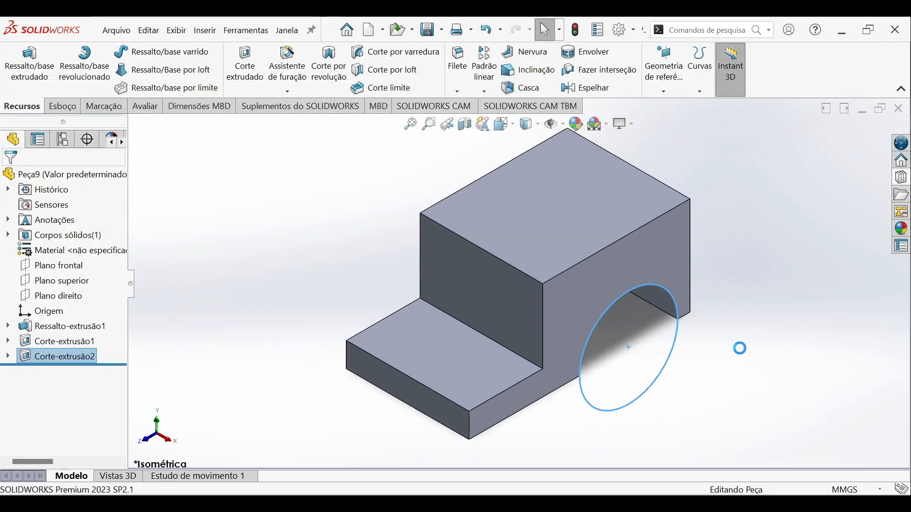
pyautogui.click(740, 351)
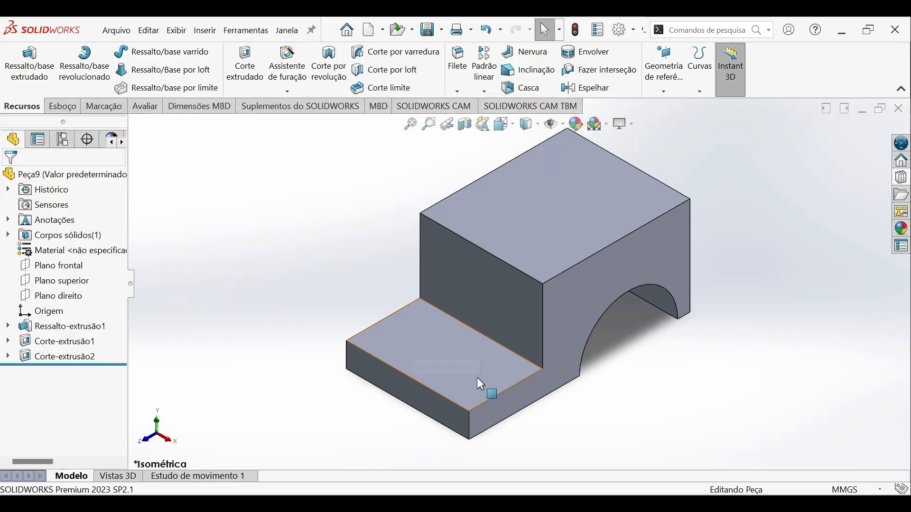
pyautogui.hotkey('alt', 'Tab')
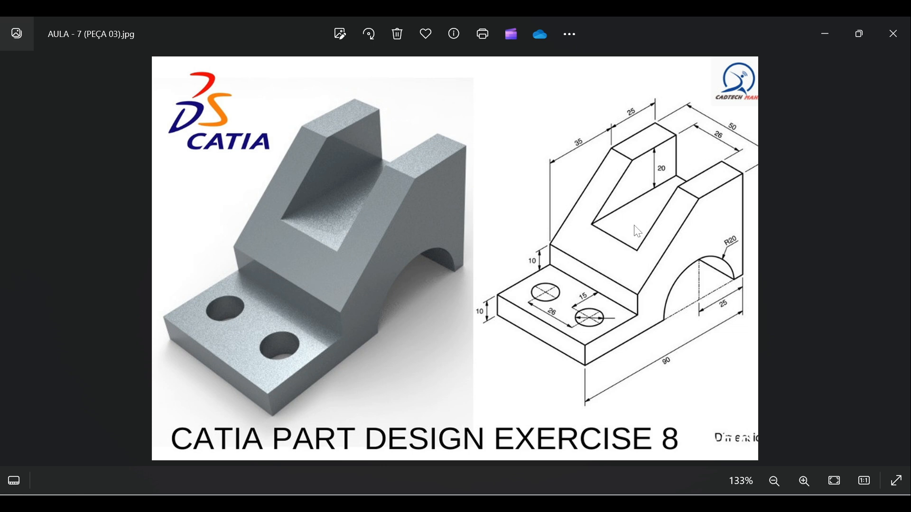
pyautogui.hotkey('alt', 'Tab')
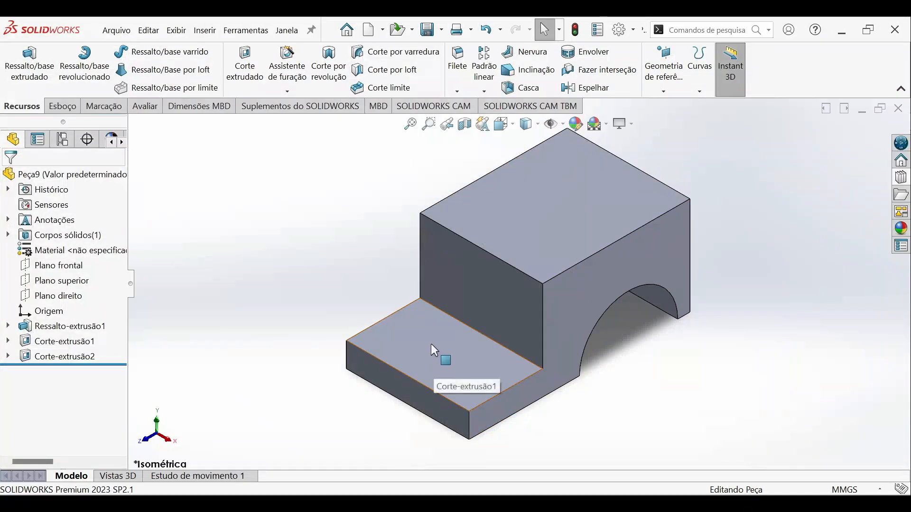
pyautogui.rightClick(433, 336)
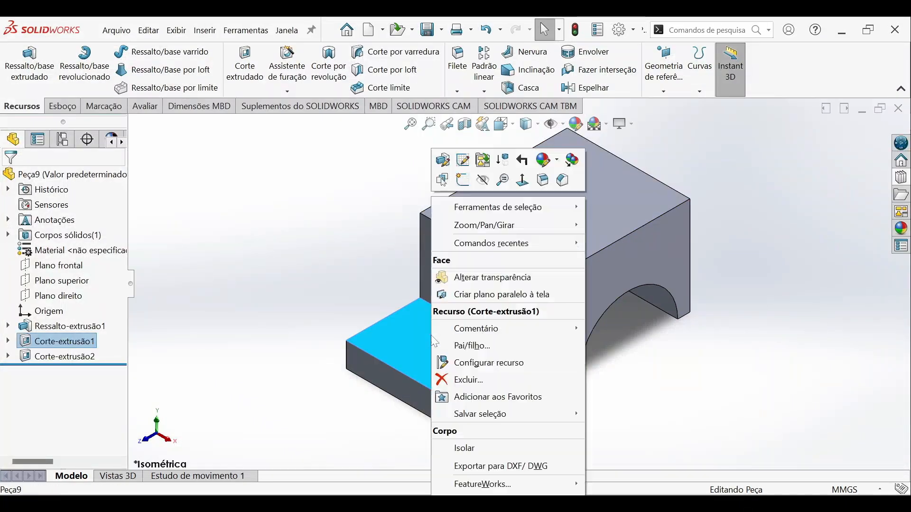
pyautogui.click(465, 188)
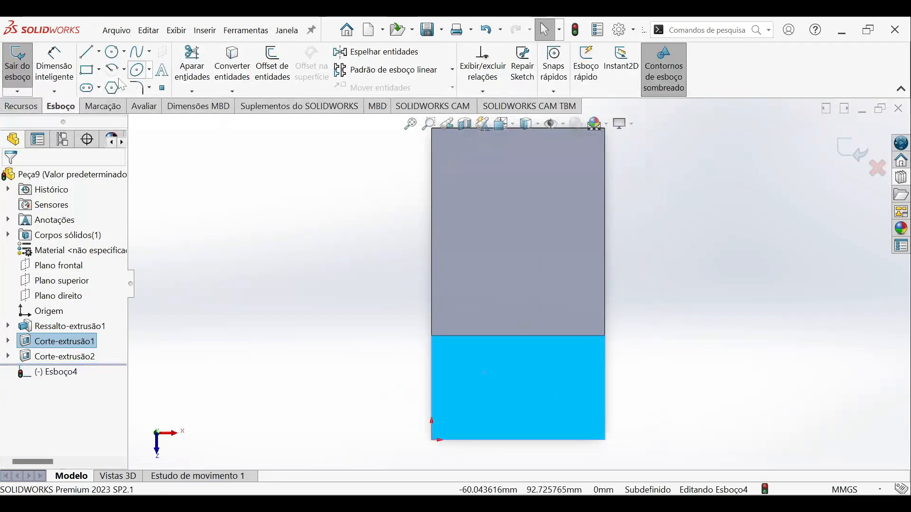
# - Sketch a horizontal construction line across the step's full 50 mm width, about 7 mm from its front edge
pyautogui.click(100, 54)
pyautogui.click(102, 70)
pyautogui.scroll(-5, 477, 382)
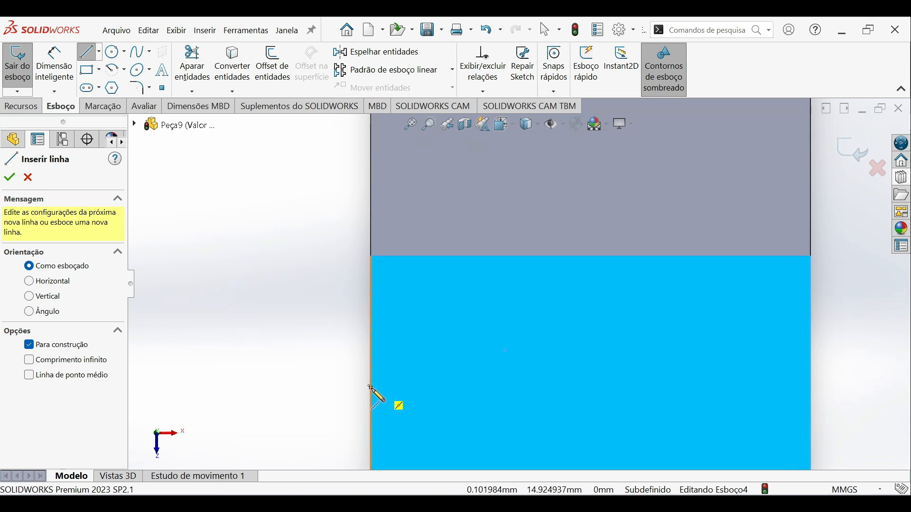
pyautogui.scroll(2, 380, 407)
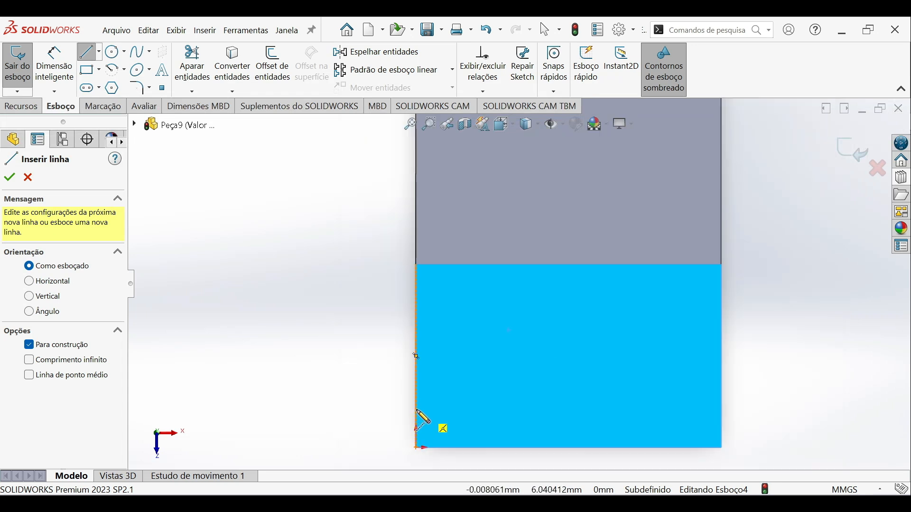
pyautogui.click(417, 404)
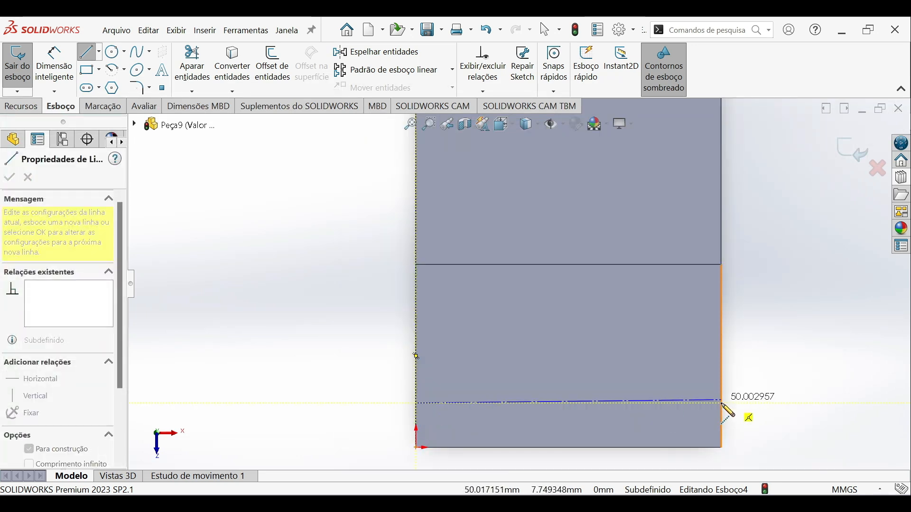
pyautogui.click(722, 403)
pyautogui.press('Escape')
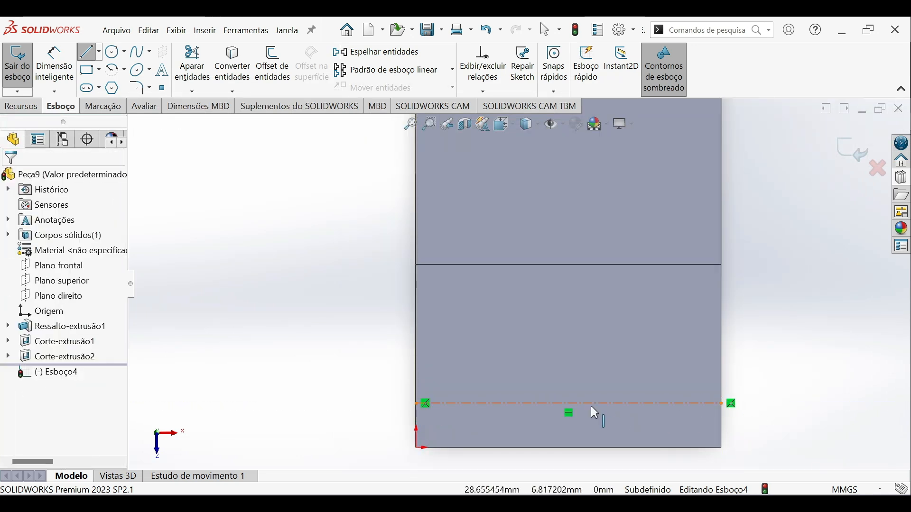
# - Replace the construction line with a horizontal one across the step's full 50 mm width, halfway between its front and rear edges
pyautogui.click(591, 406)
pyautogui.moveTo(580, 313)
pyautogui.mouseDown()
pyautogui.moveTo(596, 315)
pyautogui.moveTo(586, 380)
pyautogui.moveTo(590, 321)
pyautogui.moveTo(593, 374)
pyautogui.moveTo(592, 340)
pyautogui.mouseUp()
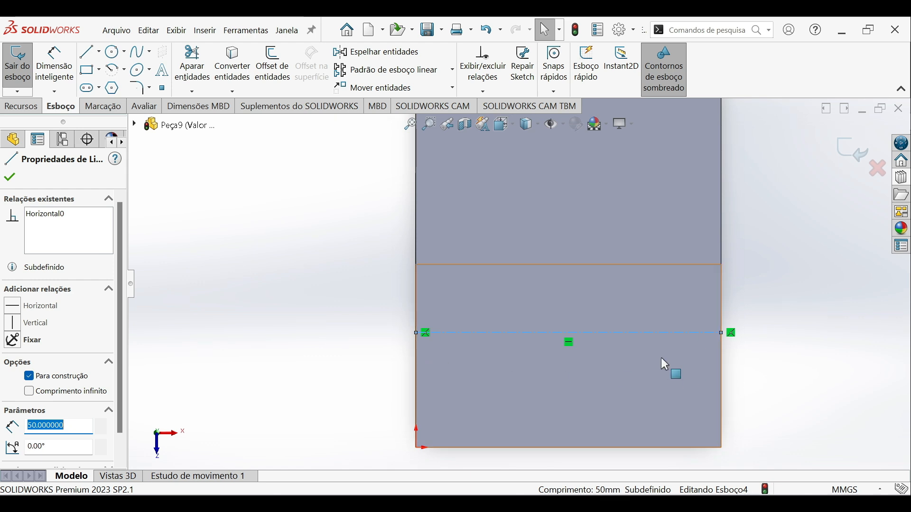
pyautogui.press('Delete')
pyautogui.click(101, 52)
pyautogui.click(121, 85)
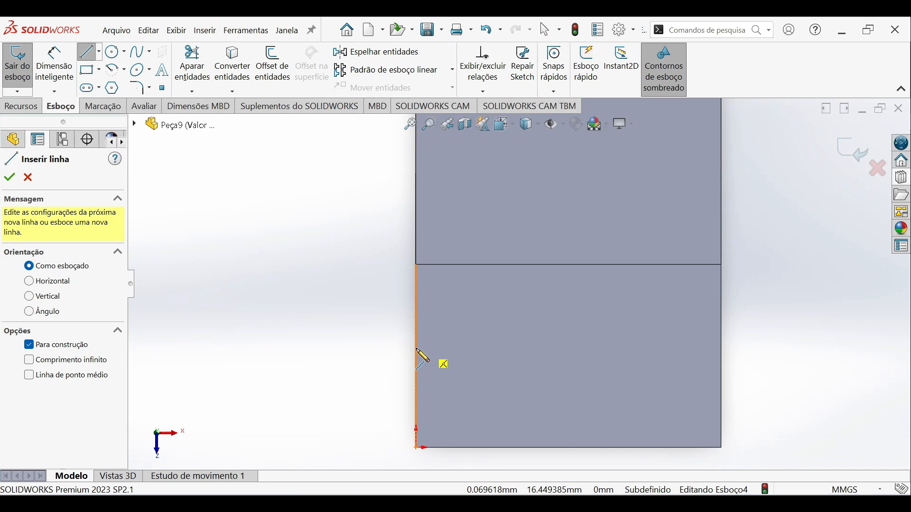
pyautogui.moveTo(417, 355)
pyautogui.mouseDown()
pyautogui.moveTo(685, 376)
pyautogui.moveTo(726, 366)
pyautogui.moveTo(721, 356)
pyautogui.mouseUp()
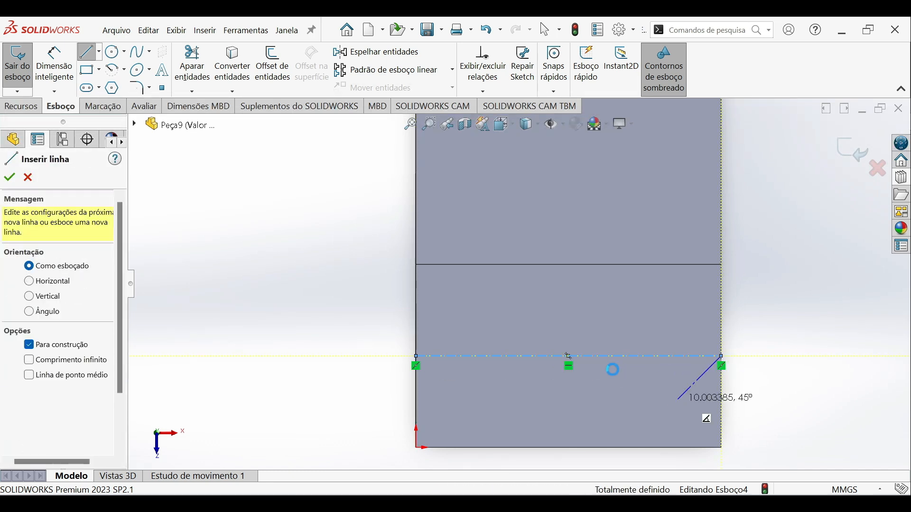
pyautogui.press('Escape')
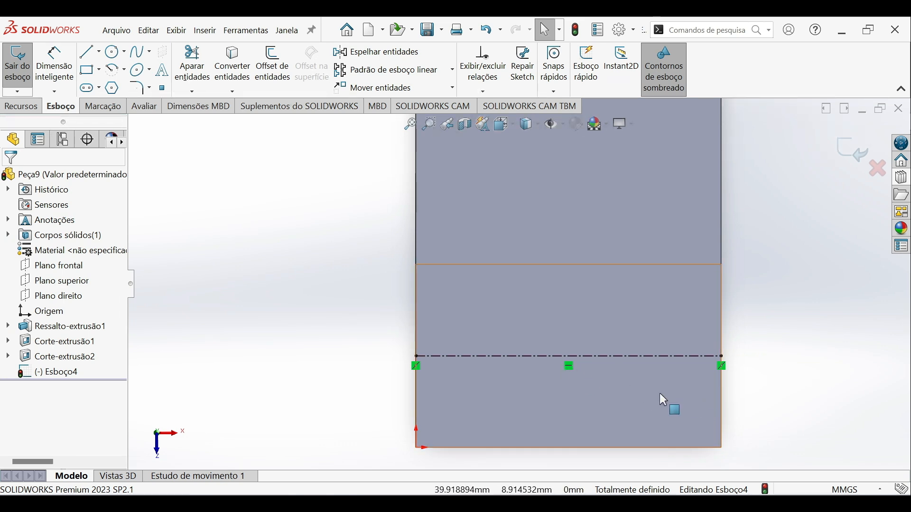
# - Check the reference drawing's hole layout and sketch two circles centred on the construction line, about 25 mm apart
pyautogui.hotkey('alt', 'Tab')
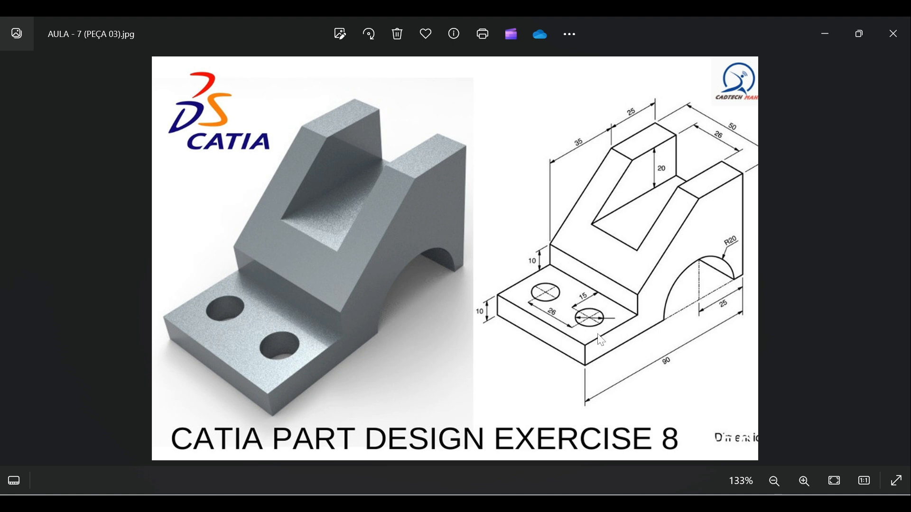
pyautogui.hotkey('alt', 'Tab')
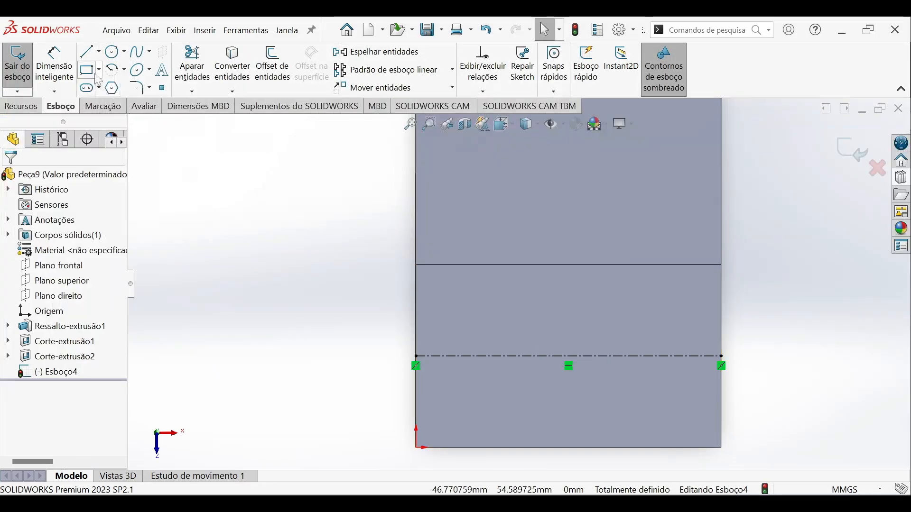
pyautogui.click(113, 56)
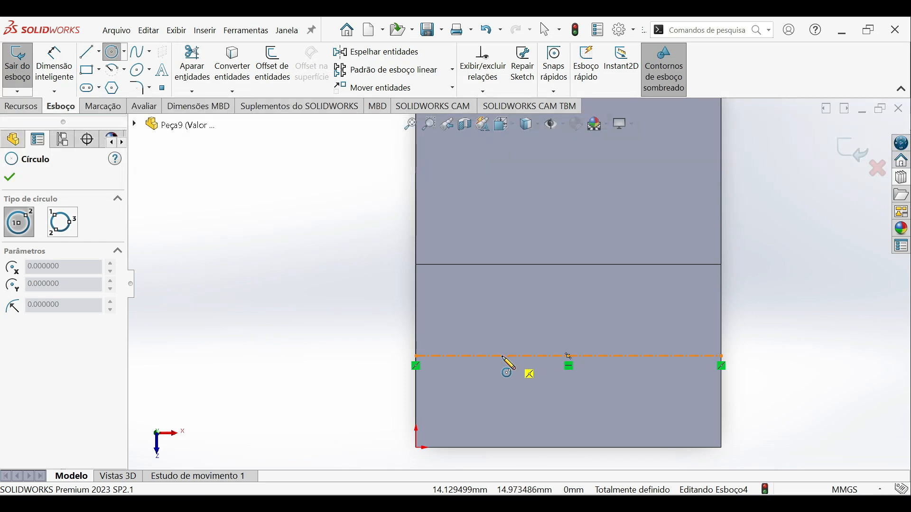
pyautogui.click(501, 356)
pyautogui.click(500, 339)
pyautogui.click(499, 325)
pyautogui.press('Escape')
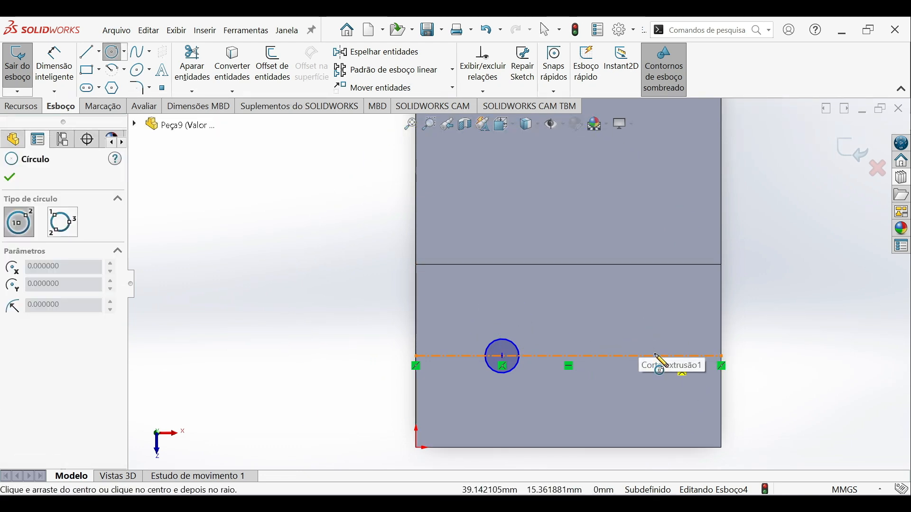
pyautogui.click(656, 356)
pyautogui.click(673, 338)
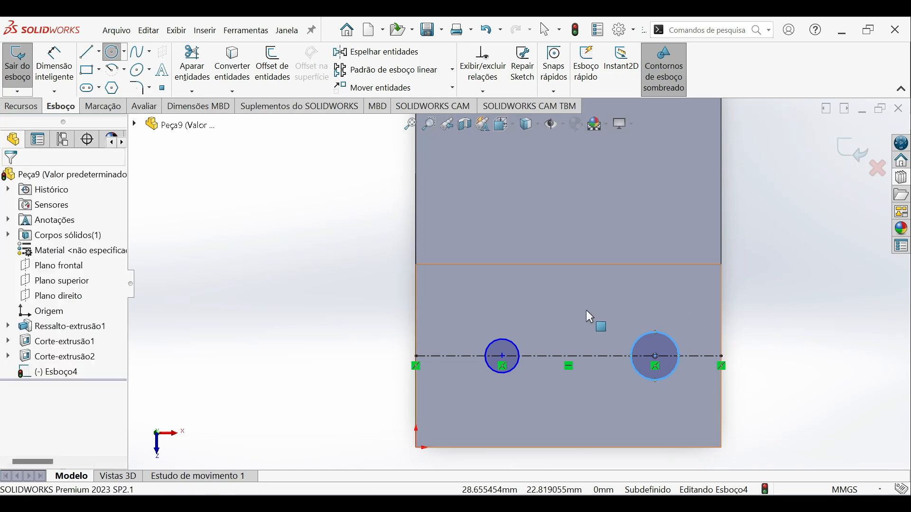
pyautogui.press('Escape')
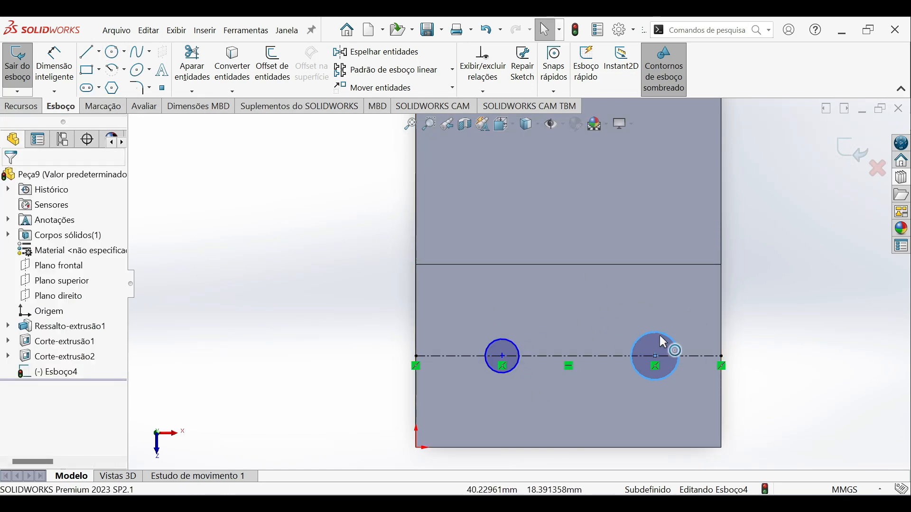
# - Apply an Equal (Igual) relation to the two circles and dimension the left circle's diameter as 10 mm
pyautogui.keyDown('ctrl'); pyautogui.click(508, 347); pyautogui.keyUp('ctrl')
pyautogui.click(23, 413)
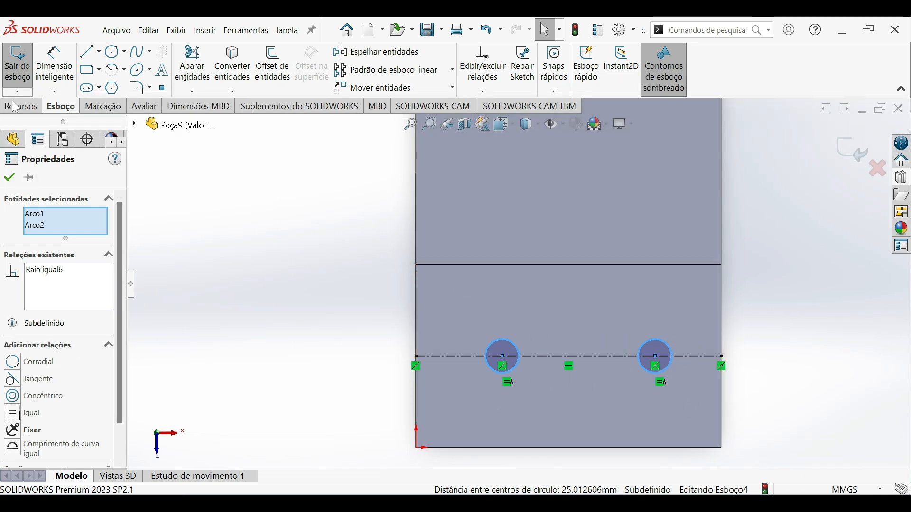
pyautogui.click(54, 67)
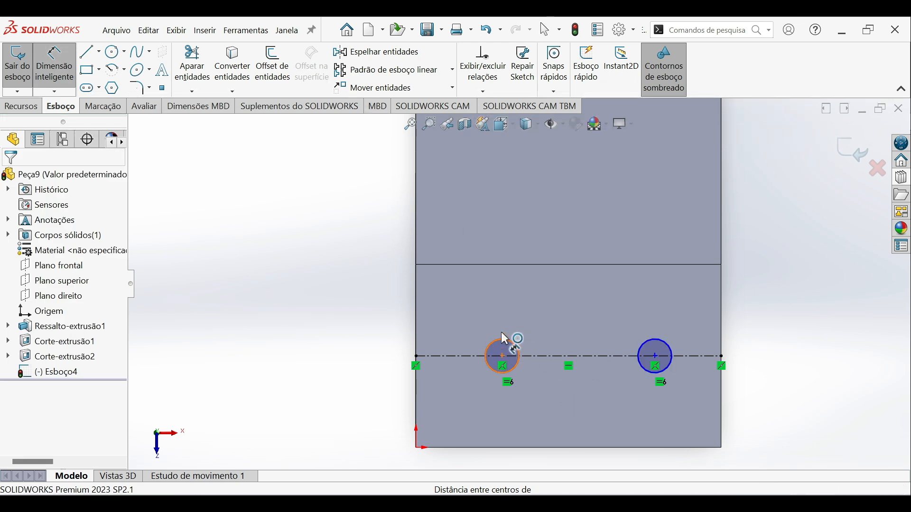
pyautogui.click(507, 342)
pyautogui.click(505, 301)
pyautogui.write('10')
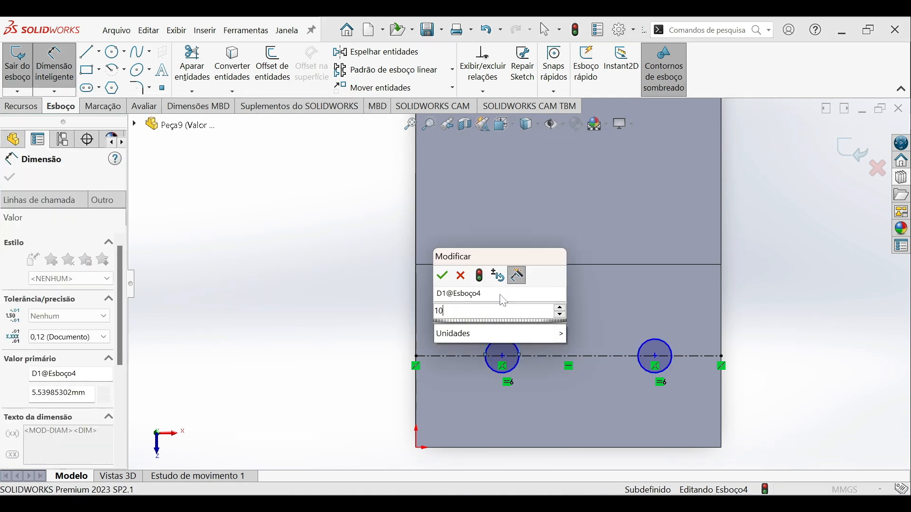
pyautogui.press('Return')
# - Check the hole spacing on the reference drawing and dimension the distance between the two circle centres as 26 mm
pyautogui.hotkey('alt', 'Tab')
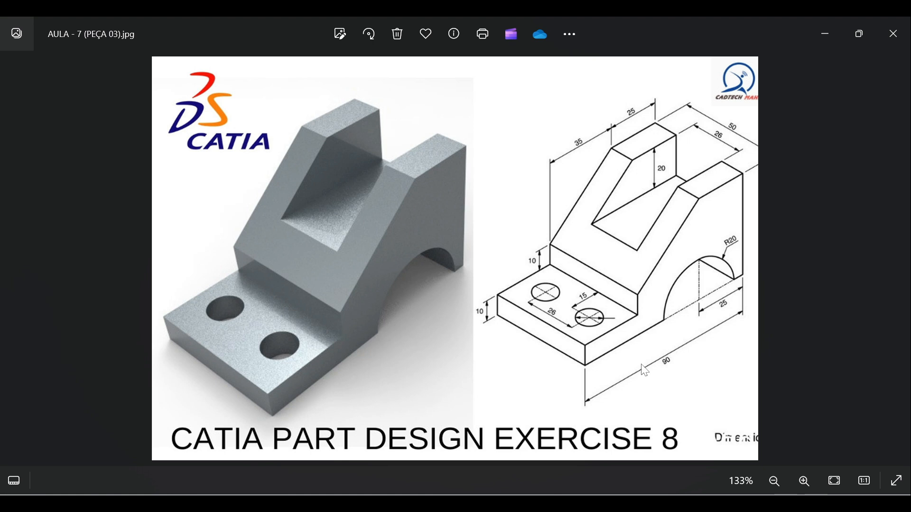
pyautogui.hotkey('alt', 'Tab')
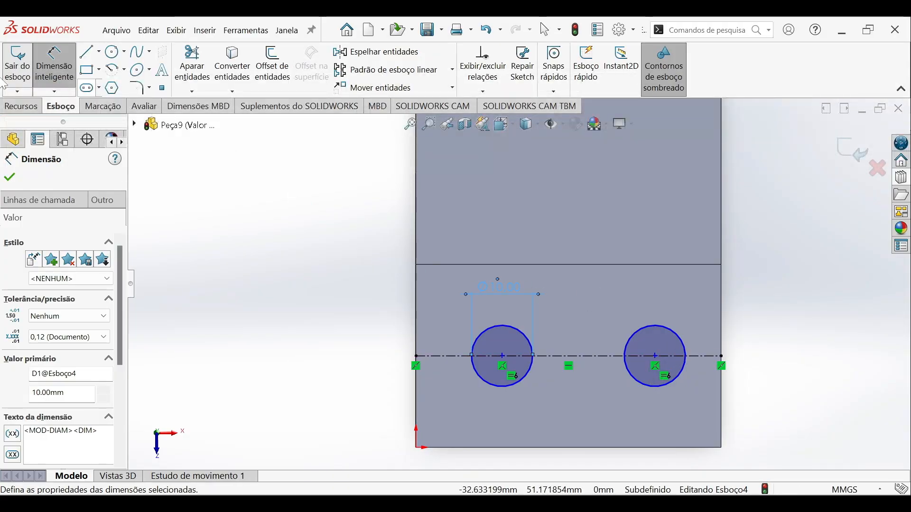
pyautogui.hotkey('alt', 'Tab')
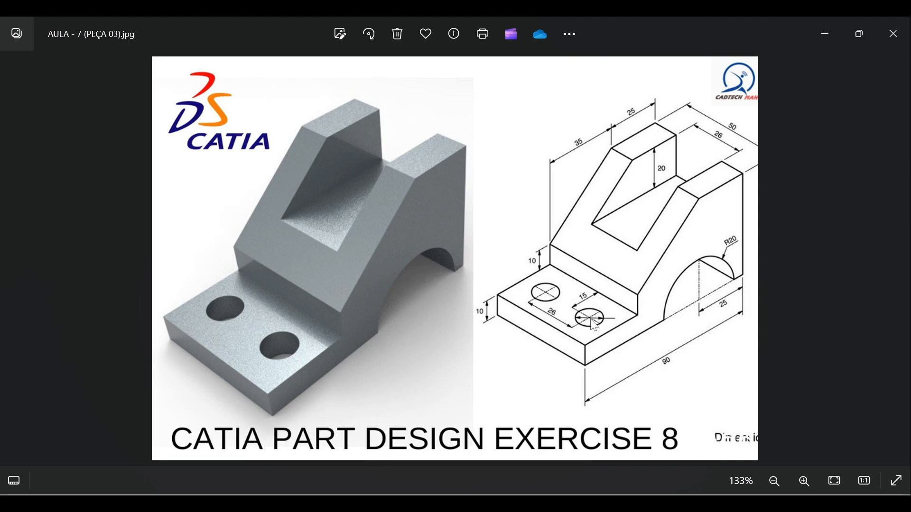
pyautogui.hotkey('alt', 'Tab')
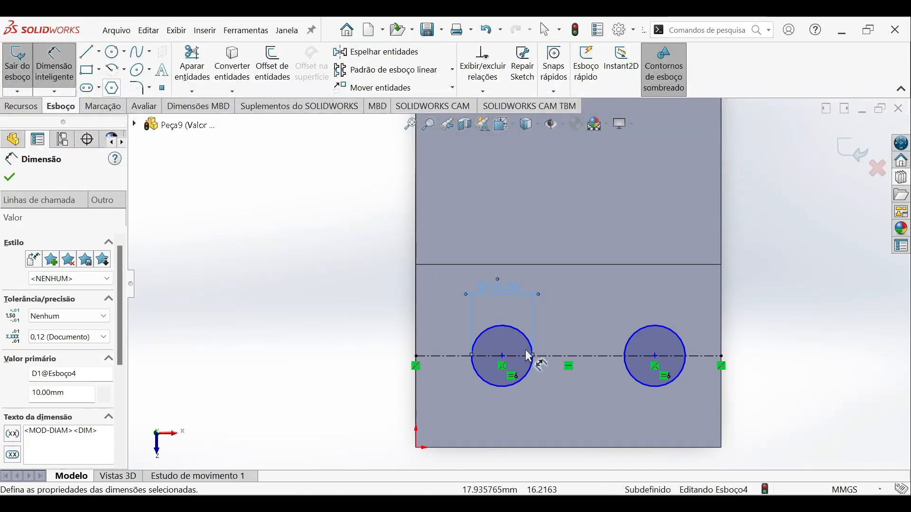
pyautogui.click(503, 357)
pyautogui.click(656, 356)
pyautogui.click(602, 417)
pyautogui.write('25')
pyautogui.press('Return')
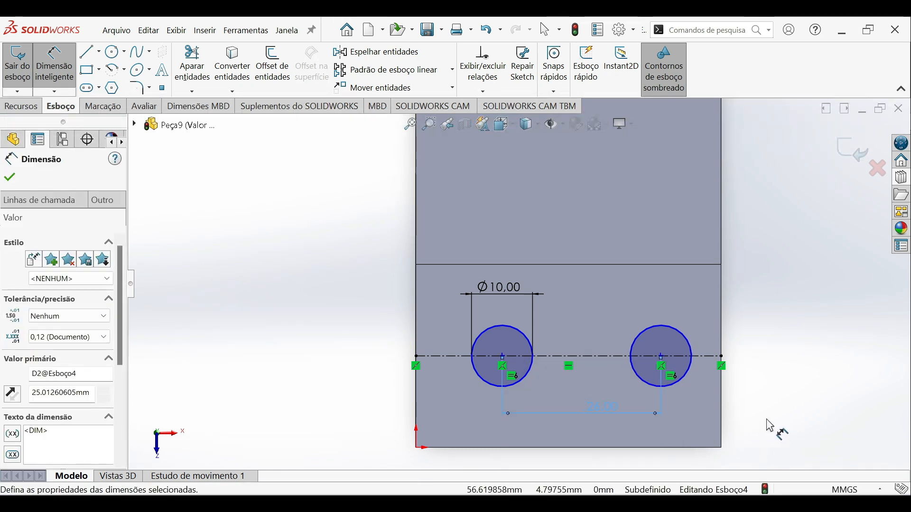
pyautogui.click(767, 423)
# - Dimension the distance from the construction line's midpoint to the left circle's centre as 13 mm
pyautogui.click(55, 66)
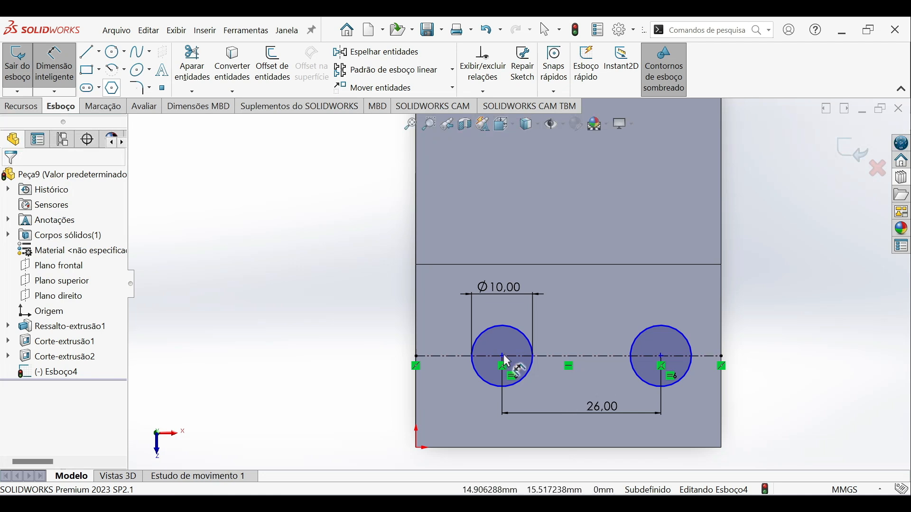
pyautogui.click(567, 362)
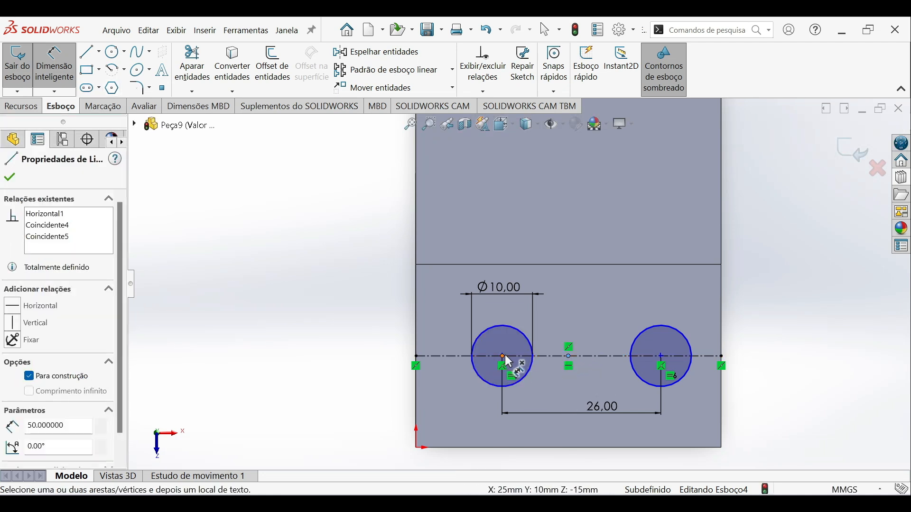
pyautogui.click(503, 357)
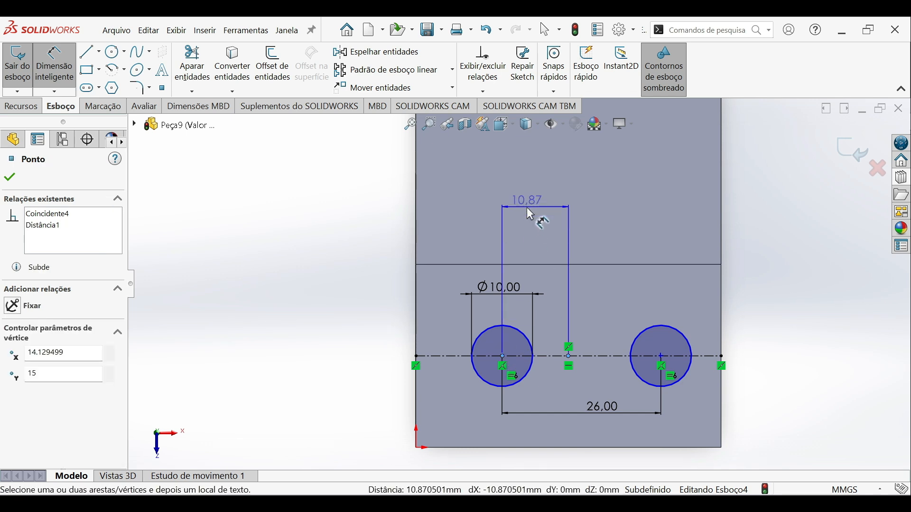
pyautogui.click(527, 208)
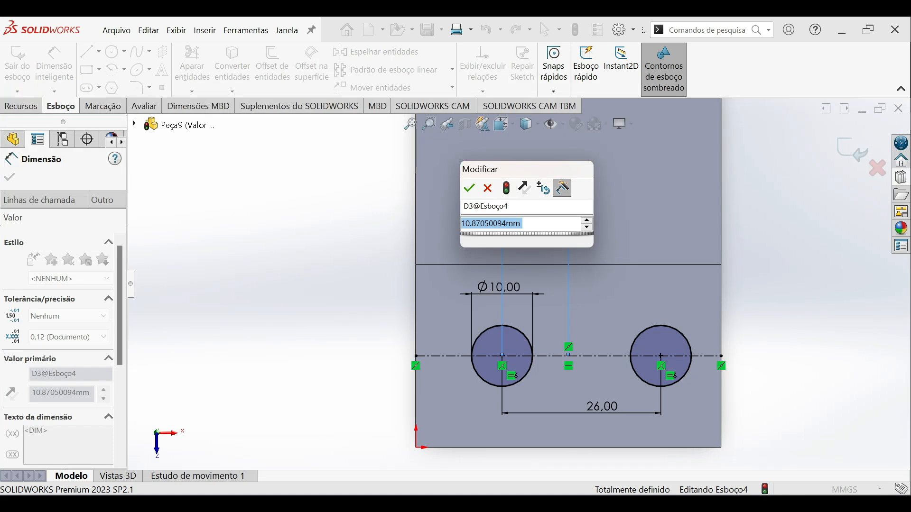
pyautogui.write('13')
pyautogui.press('Return')
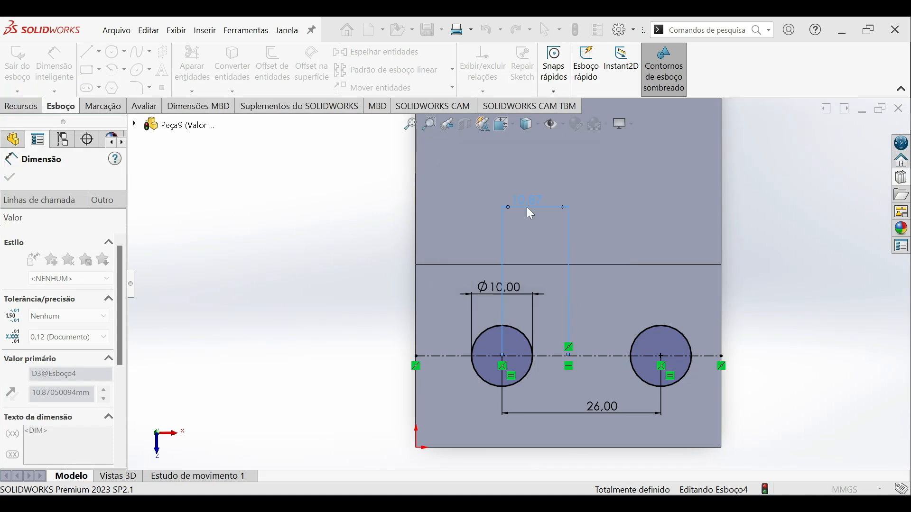
# - Cut-extrude the two 10 mm circles through the base with the Through All (Passante) end condition
pyautogui.click(21, 107)
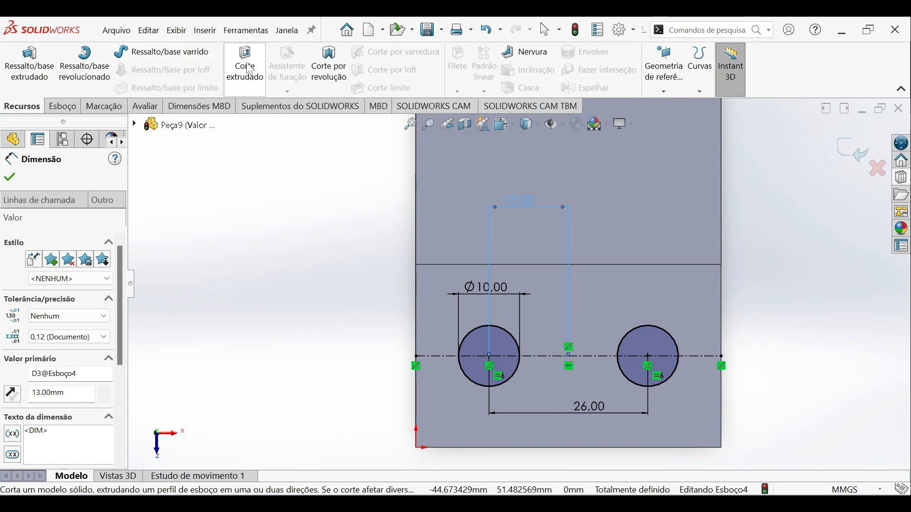
pyautogui.click(250, 69)
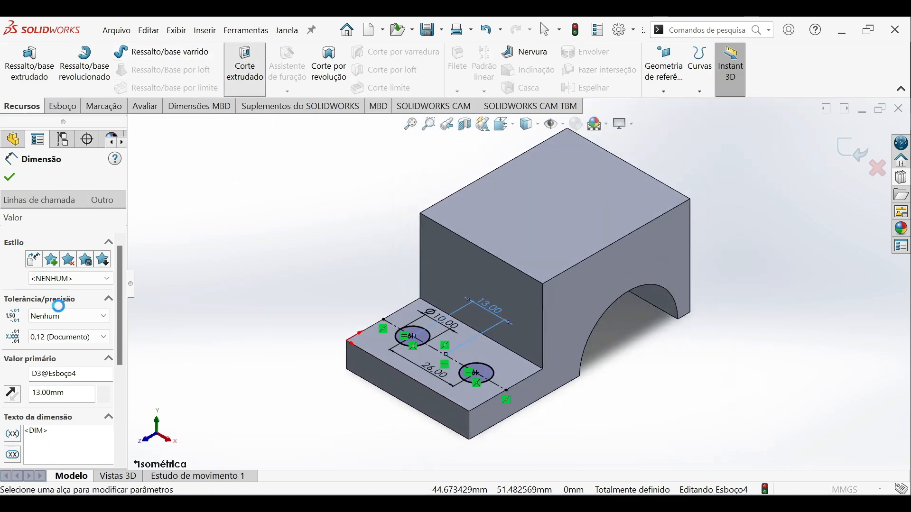
pyautogui.click(47, 252)
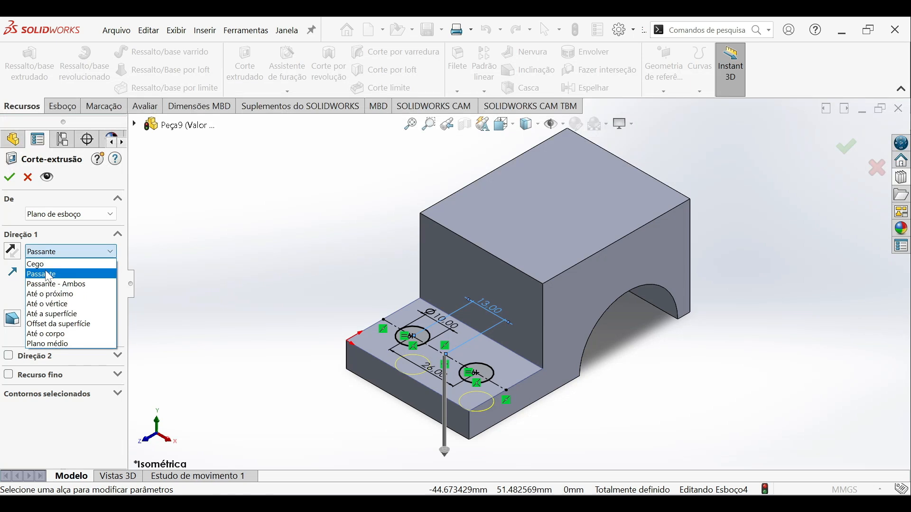
pyautogui.click(48, 274)
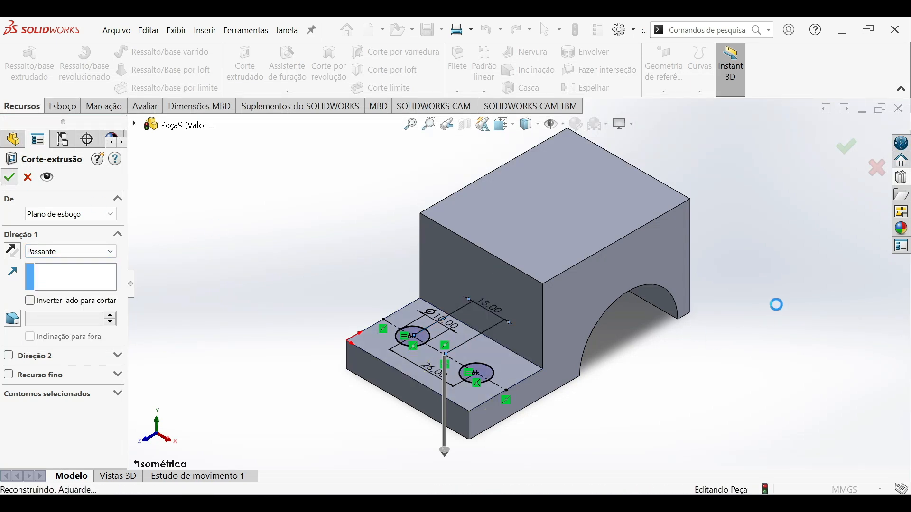
pyautogui.click(775, 309)
# - Inspect the model from the side and start a new sketch on the block's tall rear face
pyautogui.moveTo(708, 355); pyautogui.dragTo(654, 326, button='middle')
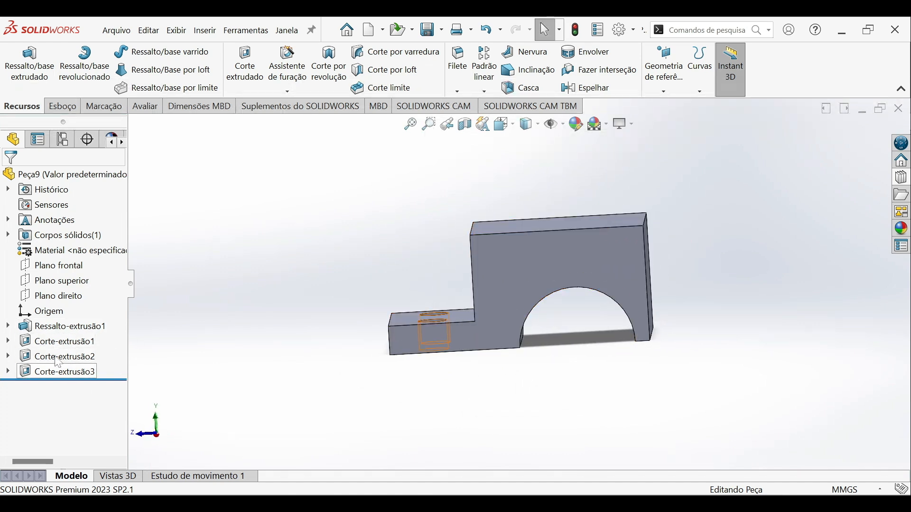
pyautogui.click(74, 328)
pyautogui.moveTo(340, 319); pyautogui.dragTo(353, 368, button='middle')
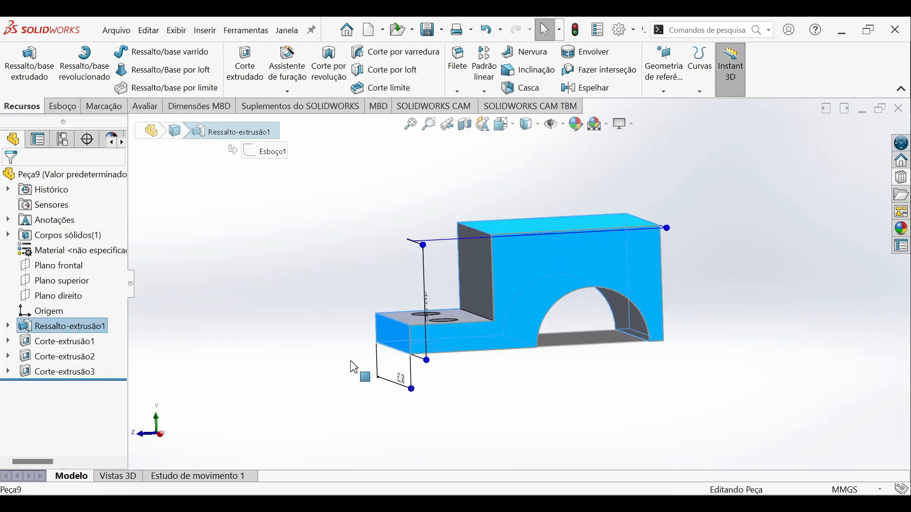
pyautogui.click(209, 382)
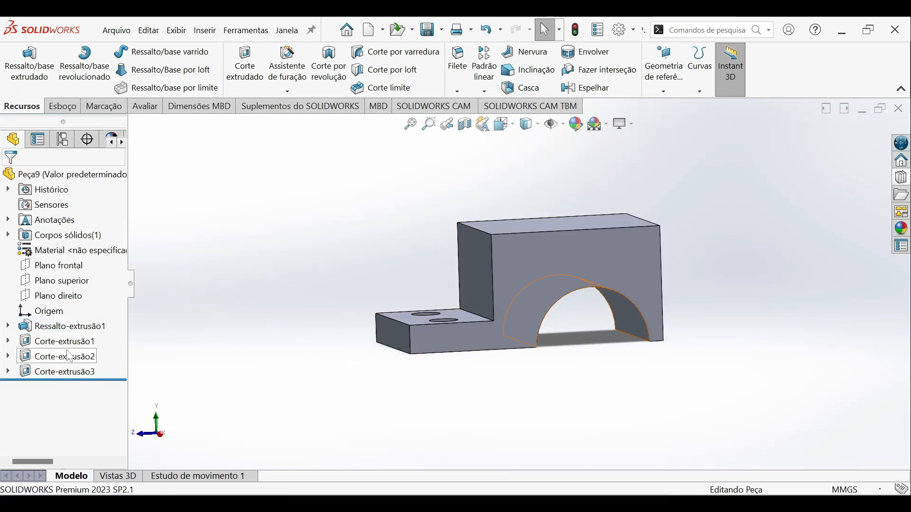
pyautogui.moveTo(588, 349); pyautogui.dragTo(545, 264, button='middle')
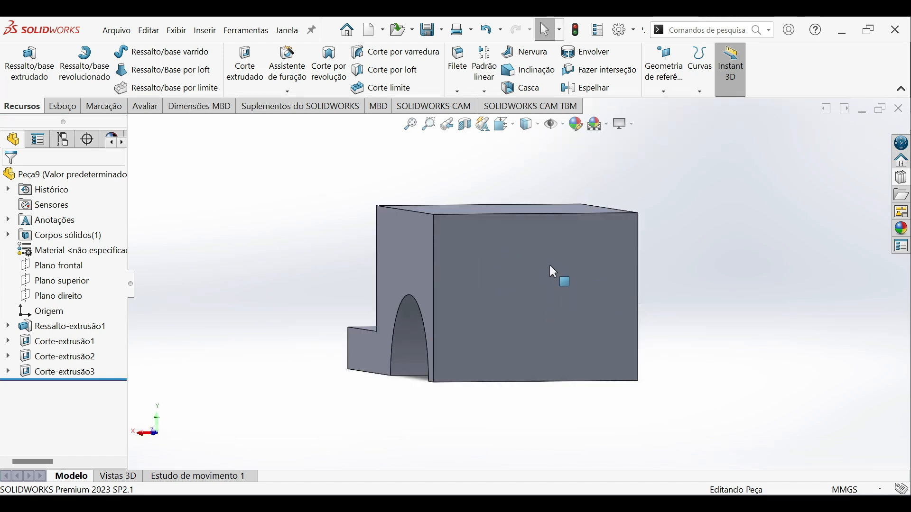
pyautogui.rightClick(549, 266)
pyautogui.click(585, 182)
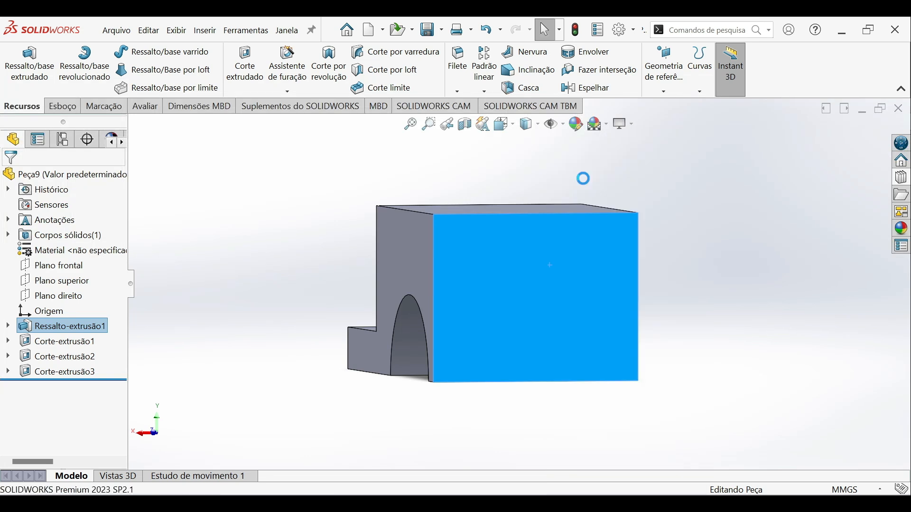
pyautogui.scroll(3, 545, 251)
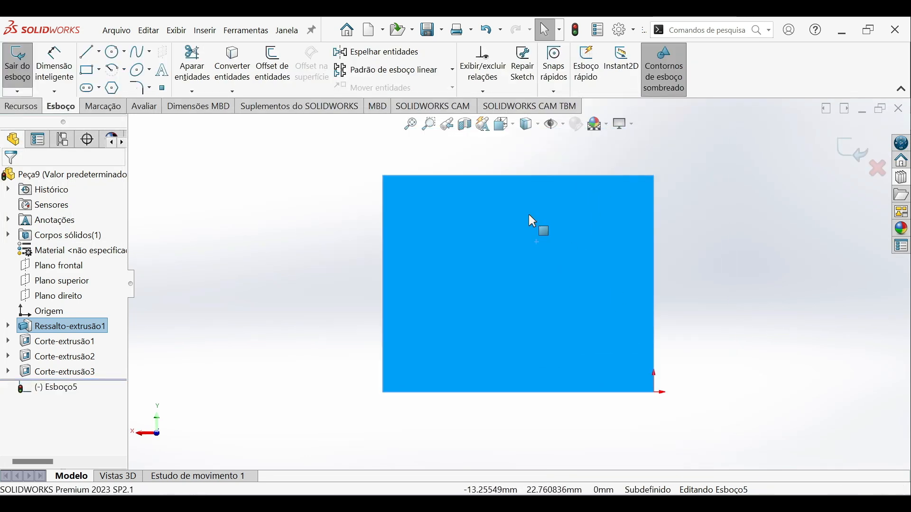
# - Sketch a corner rectangle starting on the rear face's upper edge and dimension its width as 26 mm
pyautogui.click(90, 70)
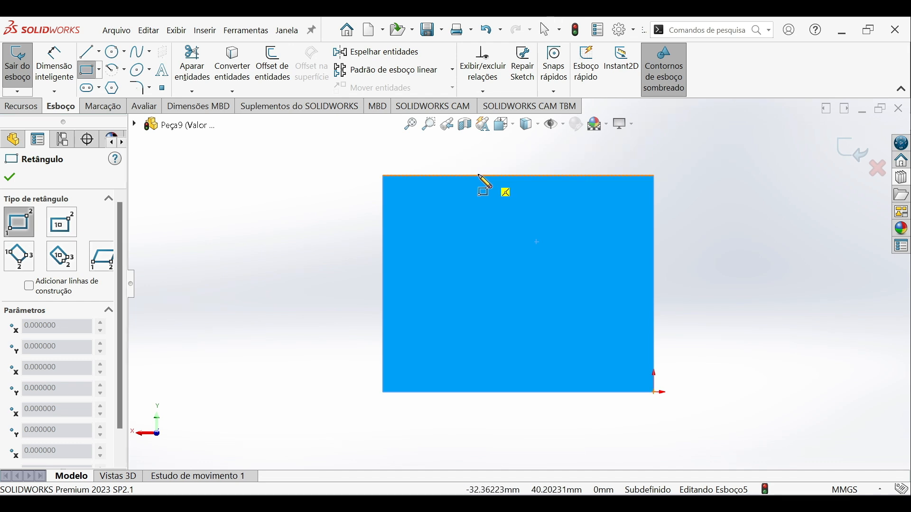
pyautogui.moveTo(478, 176)
pyautogui.mouseDown()
pyautogui.moveTo(559, 252)
pyautogui.moveTo(562, 304)
pyautogui.mouseUp()
pyautogui.click(54, 66)
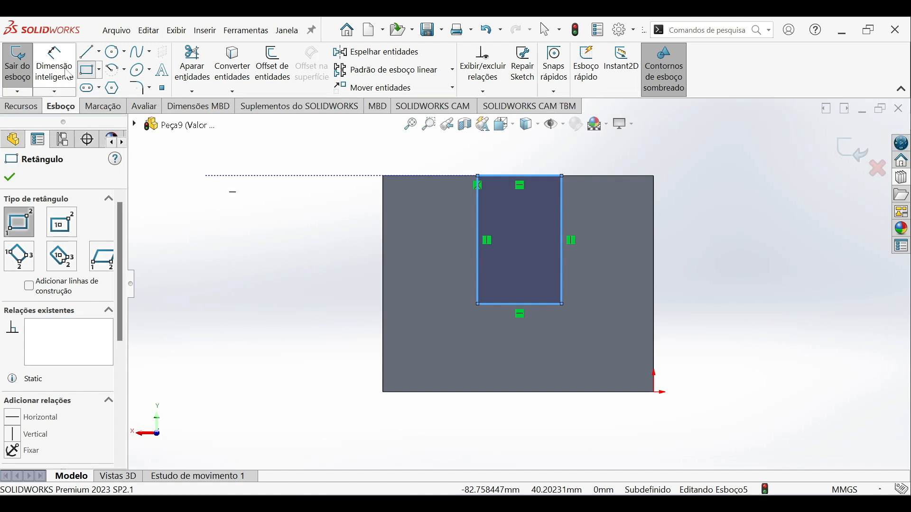
pyautogui.click(539, 303)
pyautogui.click(539, 348)
pyautogui.press('Return')
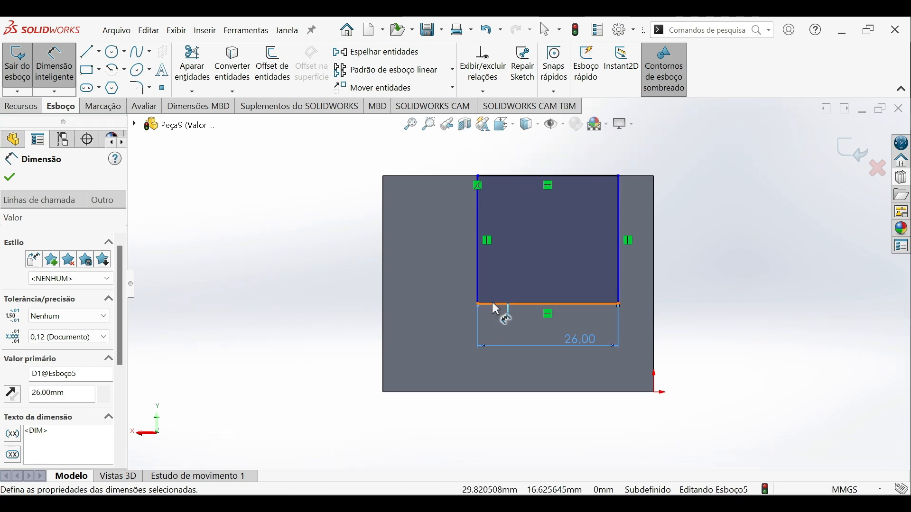
# - Dimension the rectangle's depth from the face's upper edge as 20 mm and check the slot on the reference drawing
pyautogui.click(434, 391)
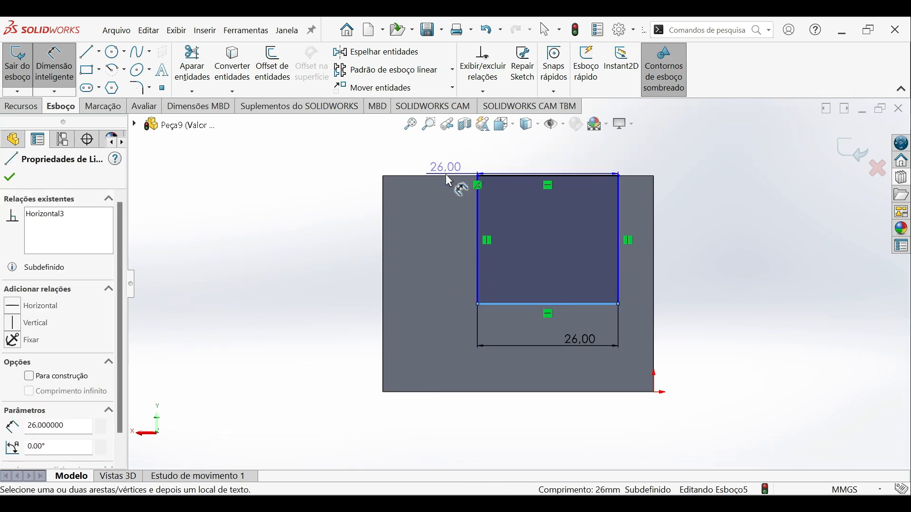
pyautogui.click(444, 175)
pyautogui.click(313, 208)
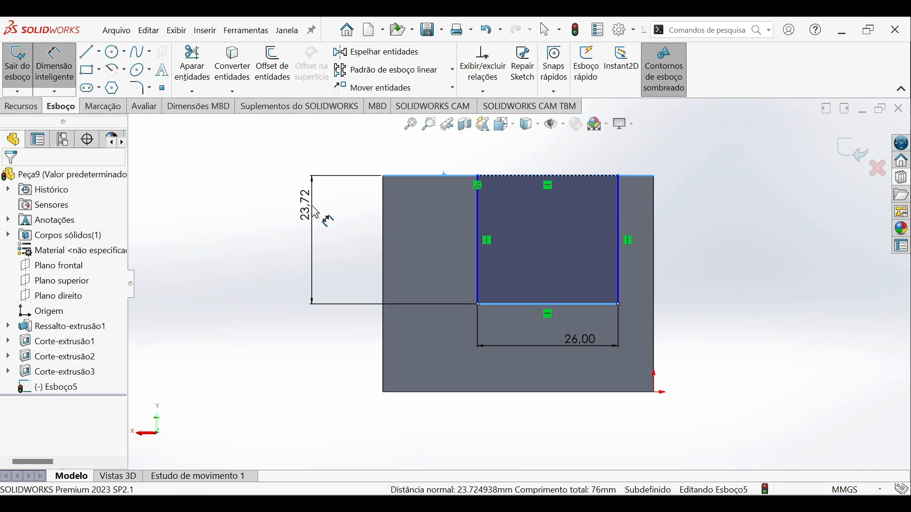
pyautogui.press('Return')
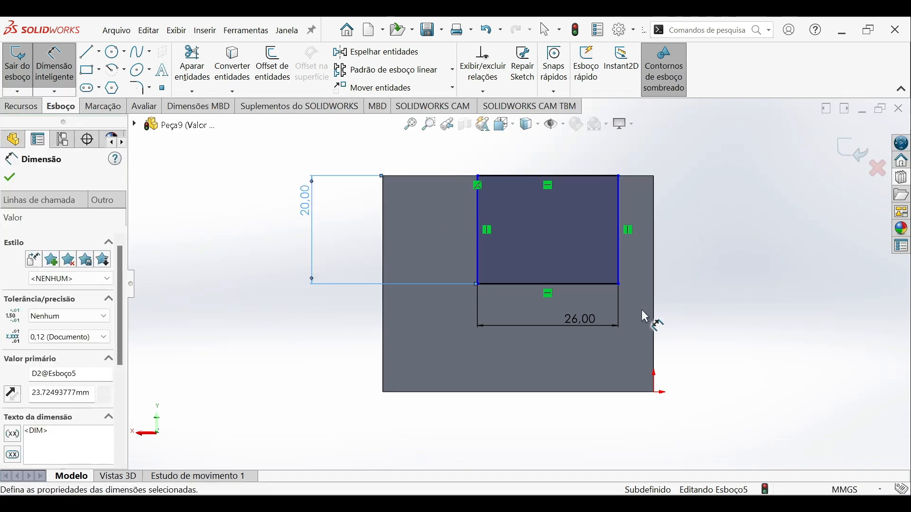
pyautogui.hotkey('alt', 'Tab')
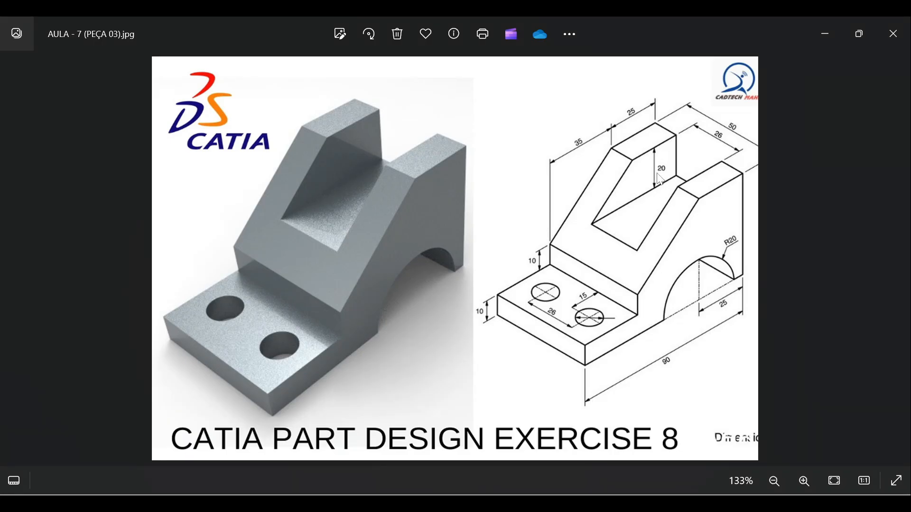
pyautogui.hotkey('alt', 'Tab')
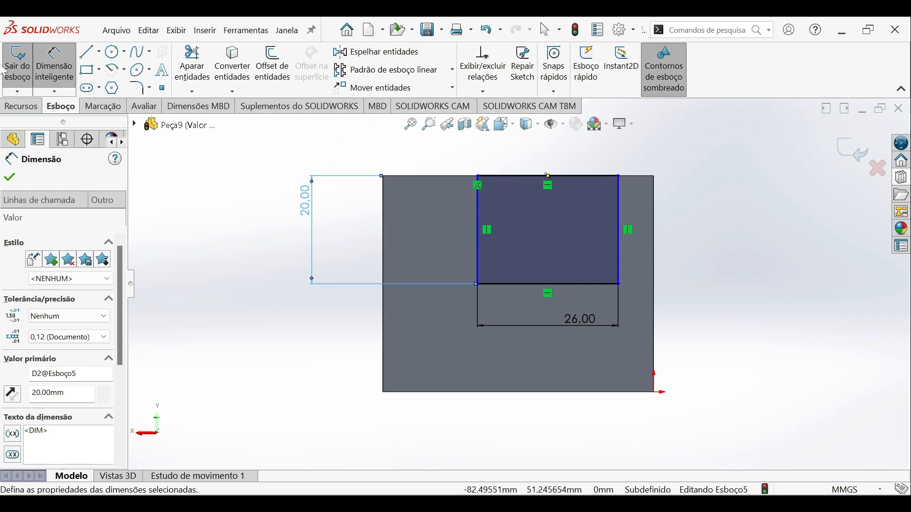
# - Draw a centerline from the midpoint of the face's lower edge to the midpoint of the rectangle's upper side and make it vertical
pyautogui.click(100, 52)
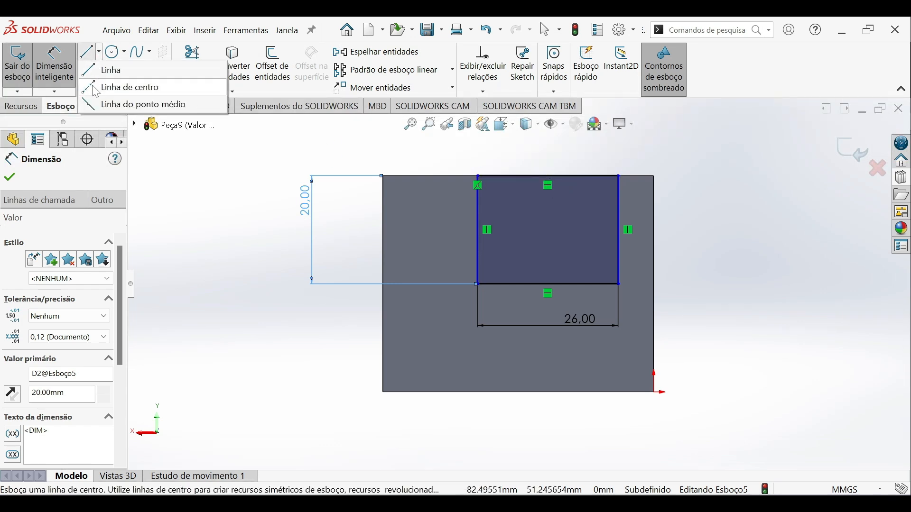
pyautogui.click(124, 85)
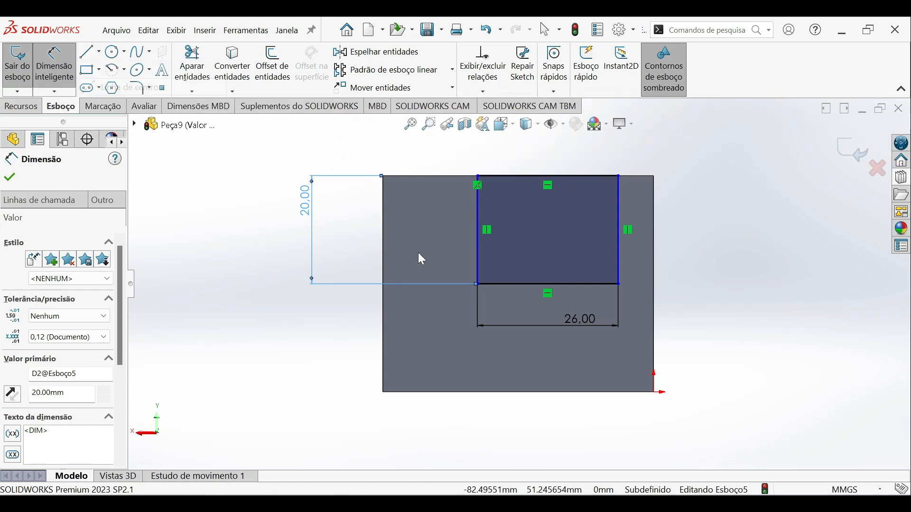
pyautogui.click(519, 392)
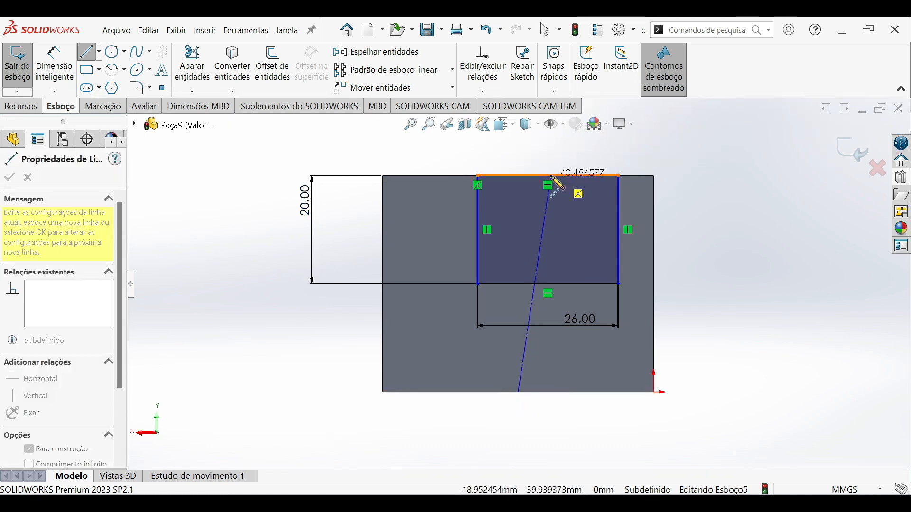
pyautogui.click(548, 176)
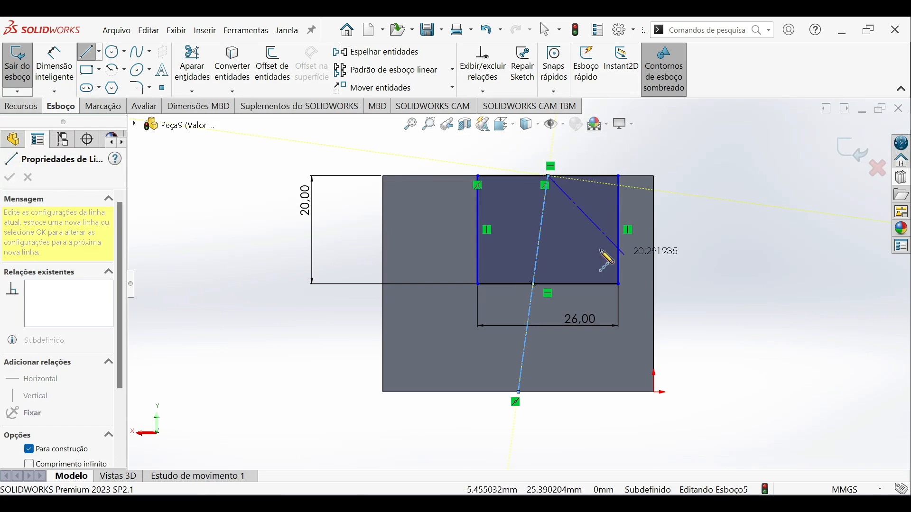
pyautogui.press('Escape')
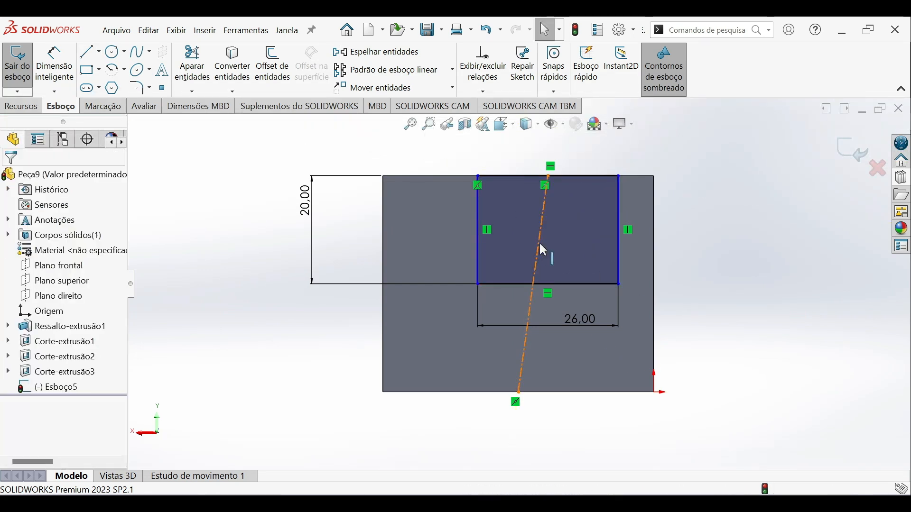
pyautogui.click(539, 242)
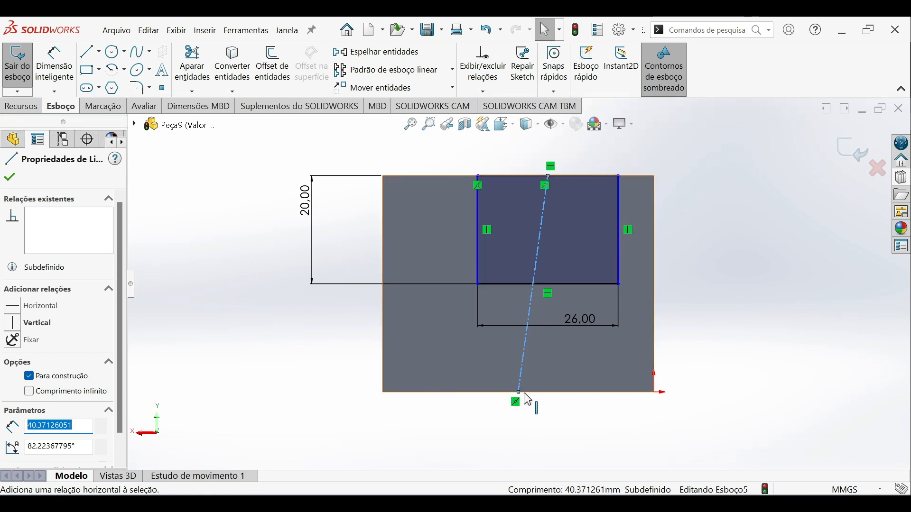
pyautogui.click(14, 324)
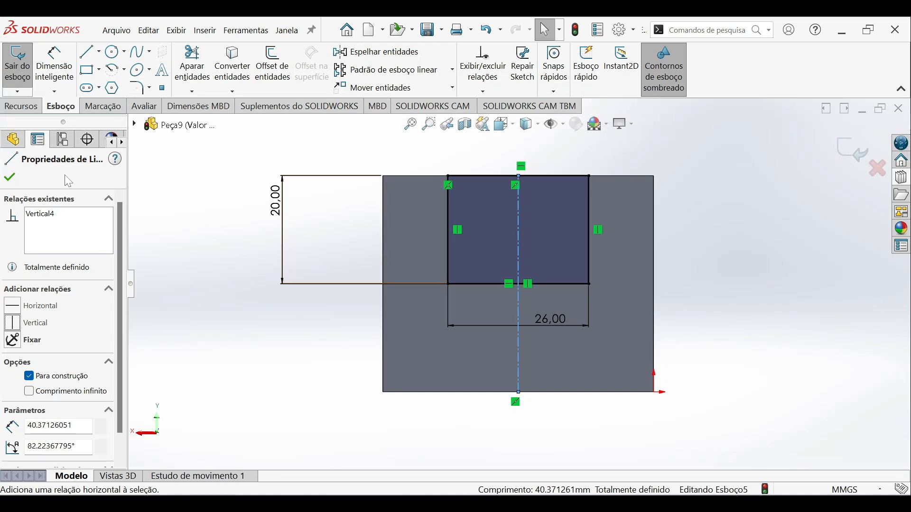
# - Try to cut-extrude the slot rectangle with the Through All (Passante) end condition and open the linked troubleshooting help
pyautogui.click(21, 107)
pyautogui.click(244, 61)
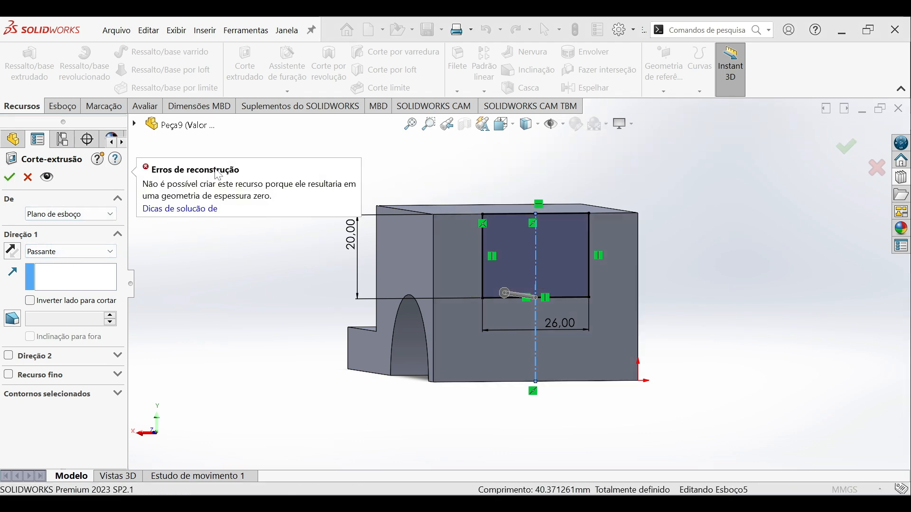
pyautogui.click(182, 214)
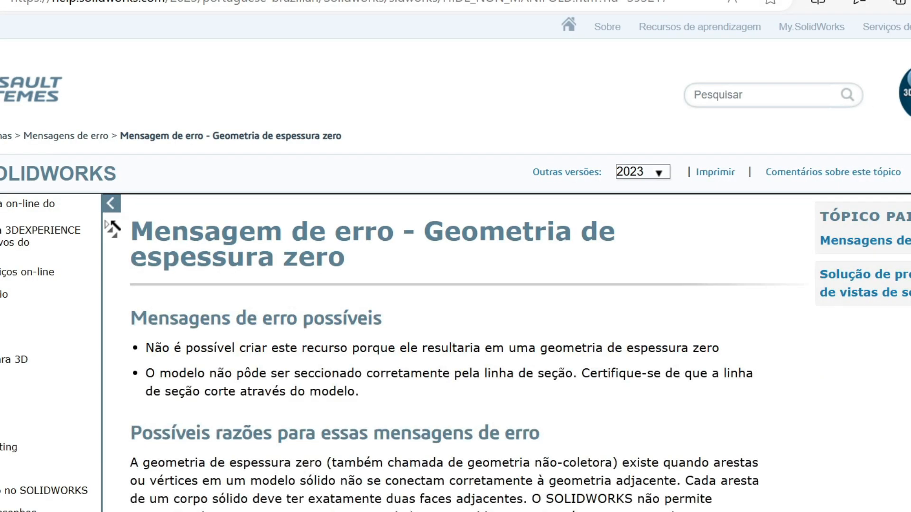
# - Read the zero-thickness geometry help article, examining the possible causes and the illustrated edge, vertex and tangent-line examples
pyautogui.scroll(-10, 113, 226)
pyautogui.scroll(10, 19, 402)
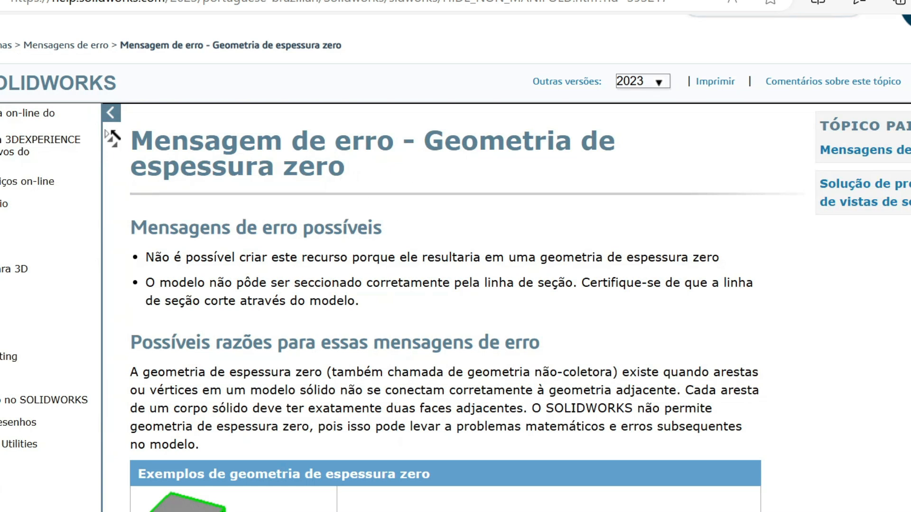
pyautogui.moveTo(346, 166); pyautogui.dragTo(131, 141)
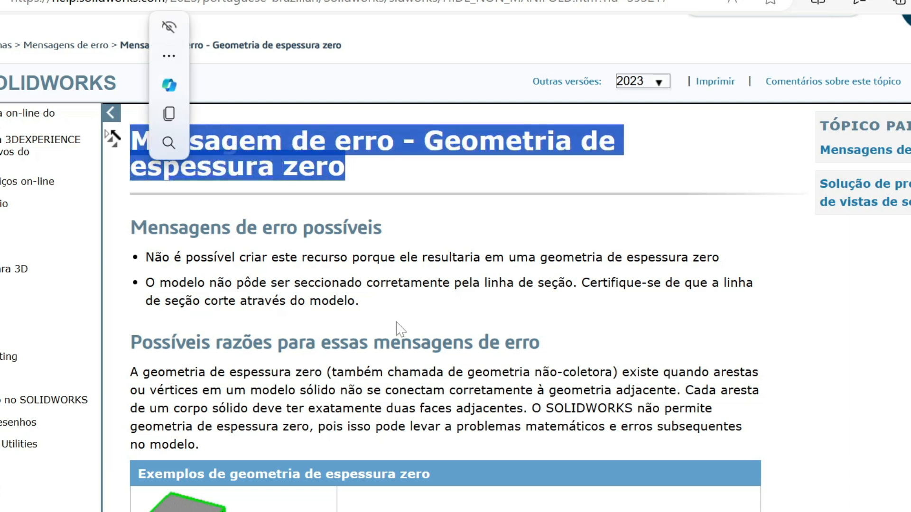
pyautogui.scroll(-6, 564, 360)
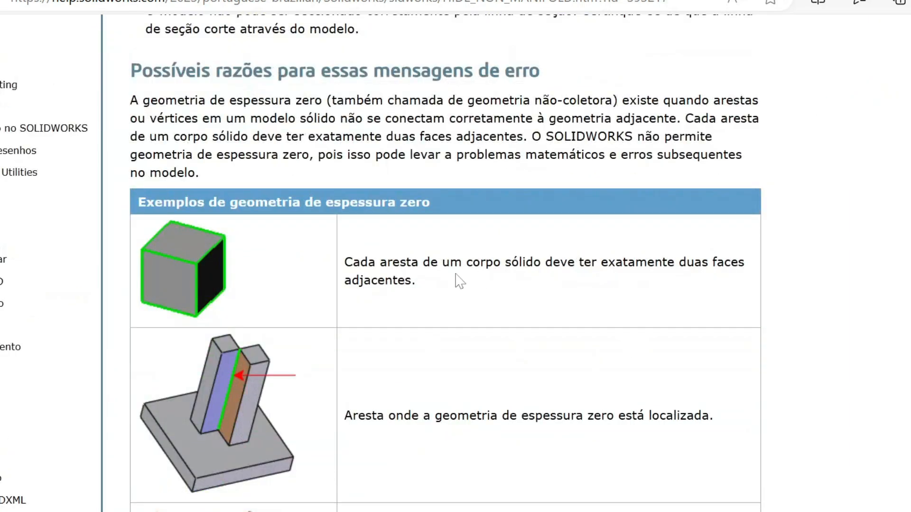
pyautogui.scroll(-4, 459, 284)
pyautogui.scroll(-8, 502, 279)
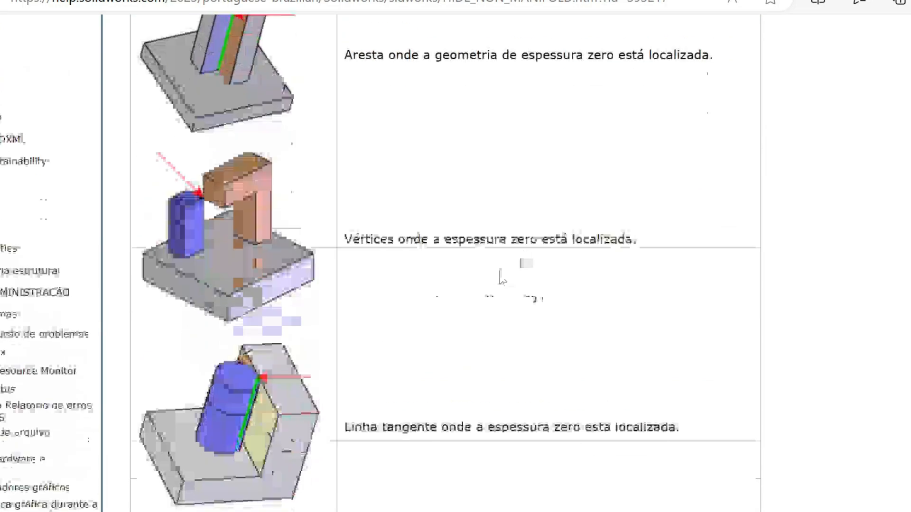
pyautogui.scroll(12, 514, 304)
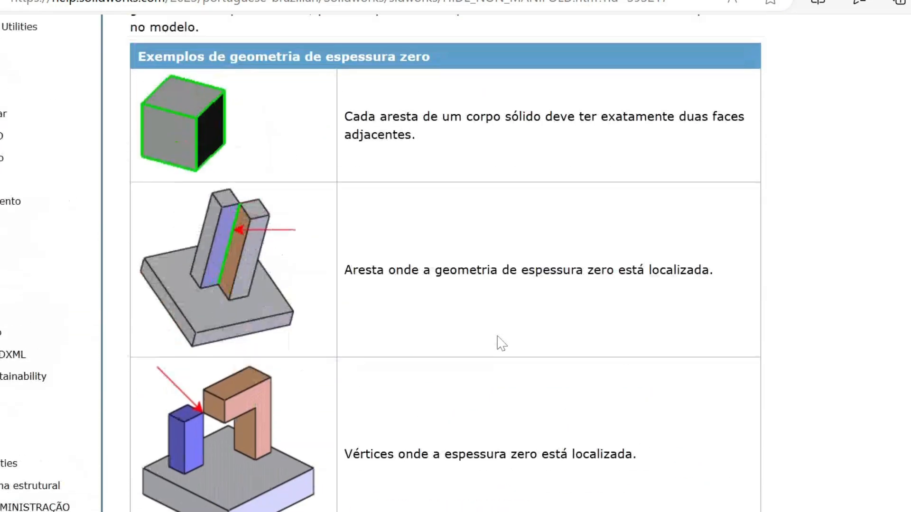
pyautogui.scroll(-12, 519, 282)
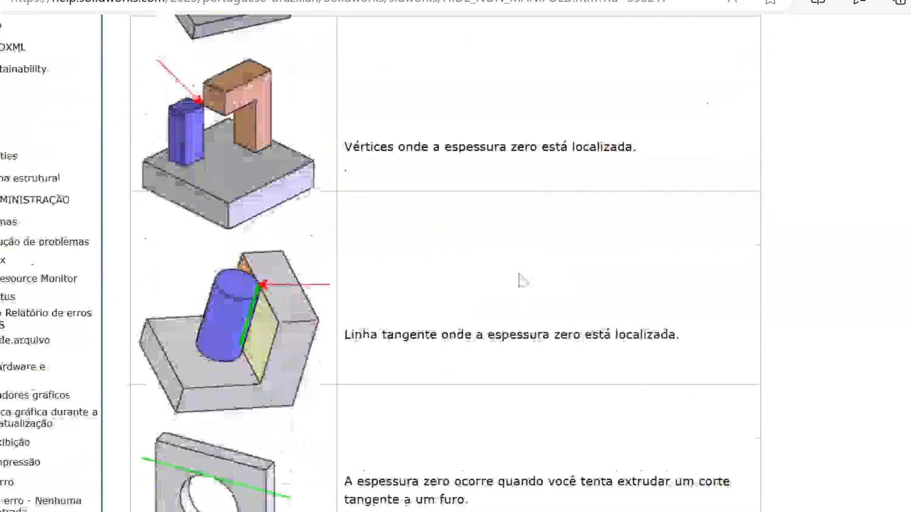
pyautogui.scroll(-4, 519, 358)
pyautogui.scroll(16, 575, 357)
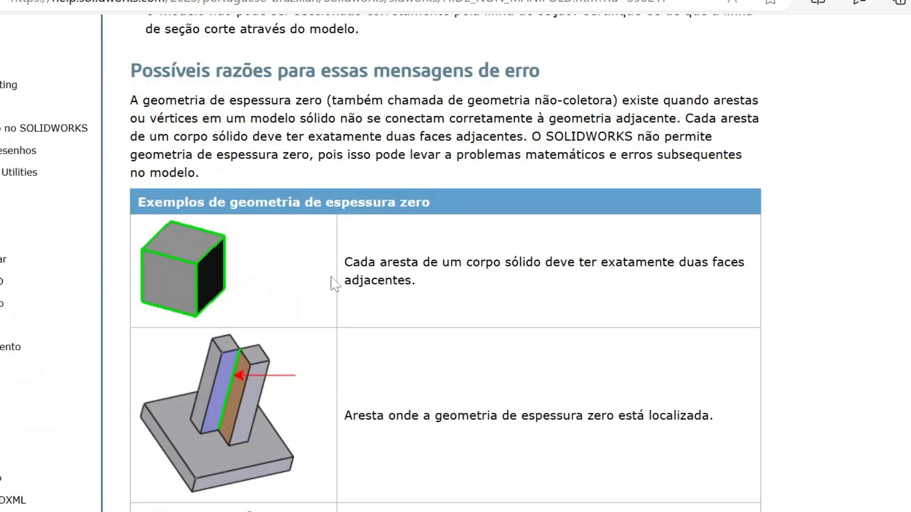
pyautogui.scroll(-2, 335, 285)
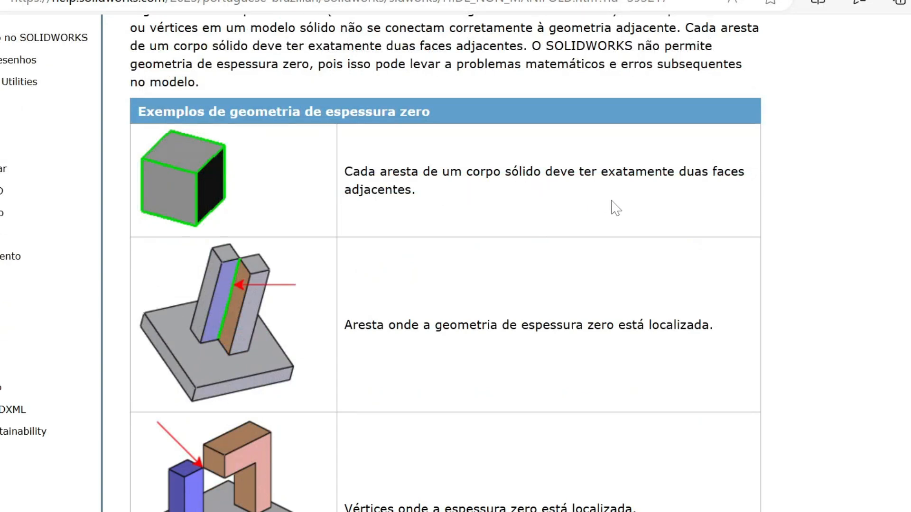
pyautogui.scroll(-4, 512, 201)
pyautogui.scroll(6, 506, 240)
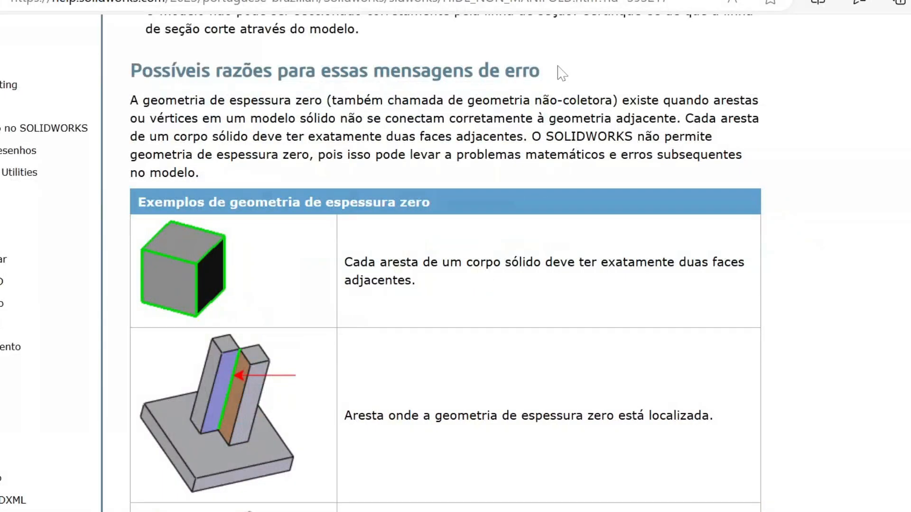
pyautogui.moveTo(554, 72); pyautogui.dragTo(232, 71)
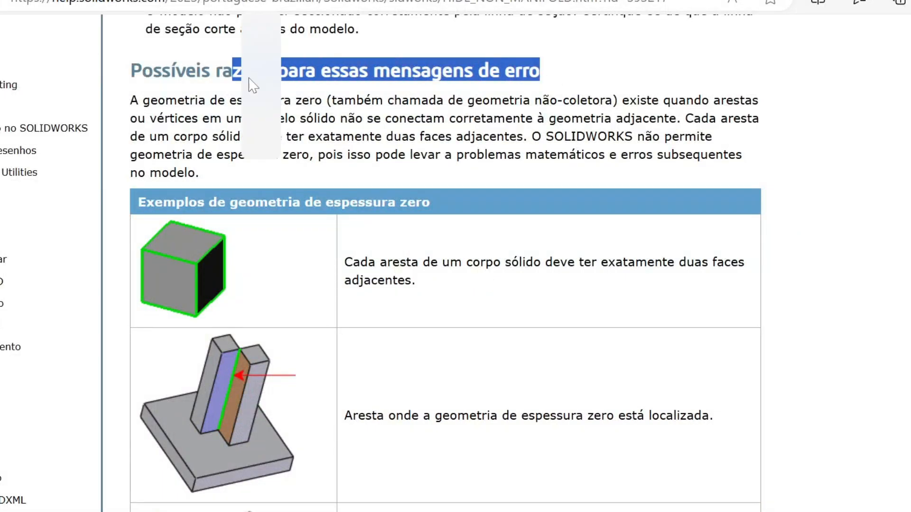
pyautogui.scroll(4, 548, 119)
pyautogui.moveTo(356, 90); pyautogui.dragTo(439, 51)
pyautogui.scroll(-8, 464, 285)
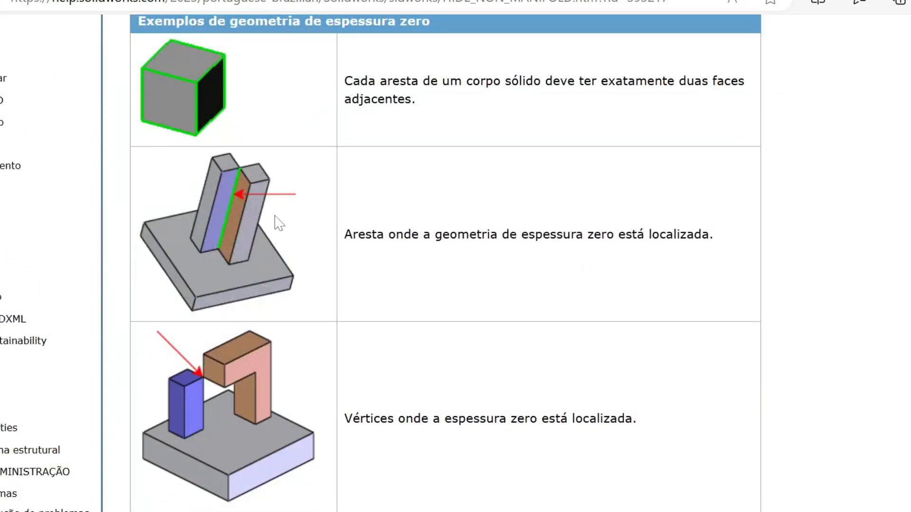
pyautogui.scroll(-4, 493, 313)
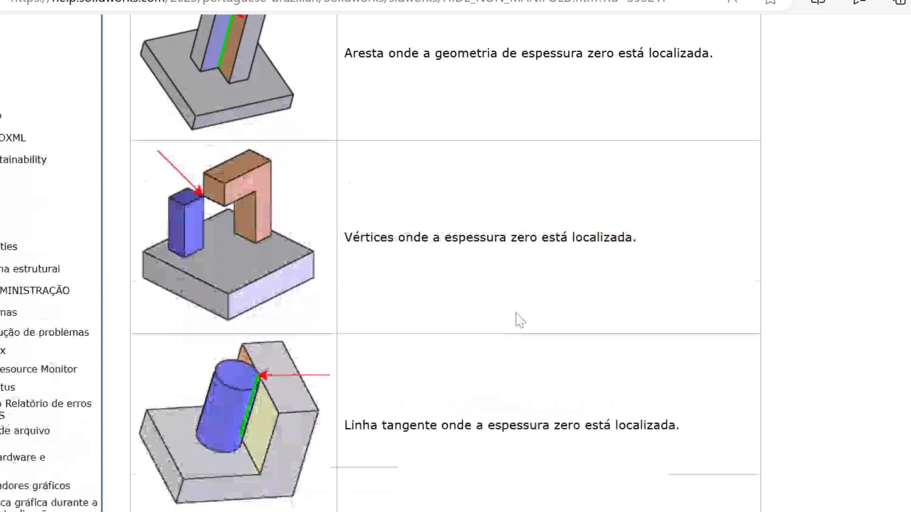
pyautogui.scroll(-2, 479, 291)
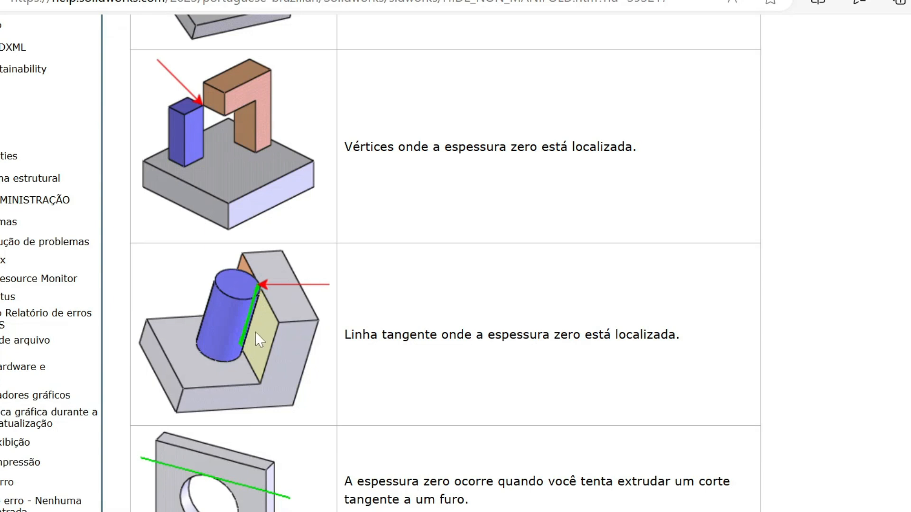
pyautogui.scroll(-4, 509, 369)
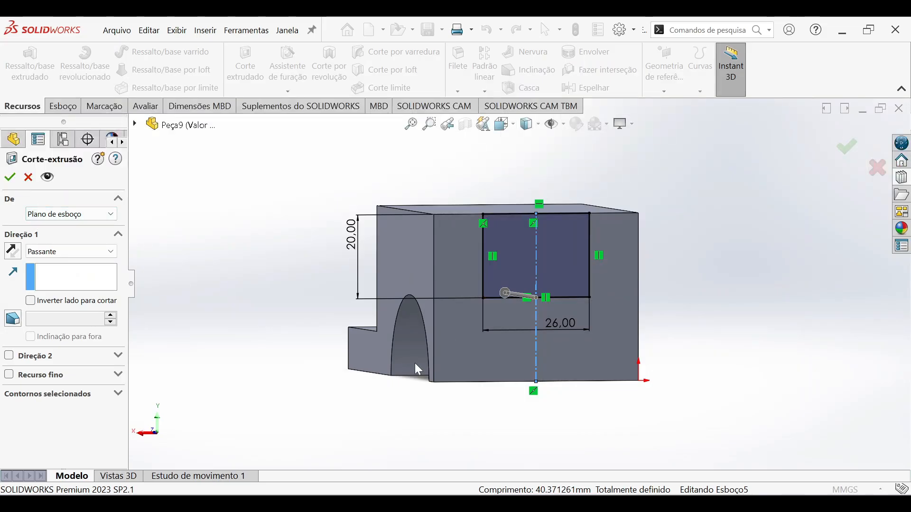
# - Return to SOLIDWORKS and examine from the side where the slot's lower edge meets the top of the R20 arch
pyautogui.moveTo(415, 363)
pyautogui.mouseDown(button='middle')
pyautogui.moveTo(496, 368)
pyautogui.moveTo(494, 356)
pyautogui.moveTo(502, 361)
pyautogui.mouseUp(button='middle')
pyautogui.scroll(-8, 683, 304)
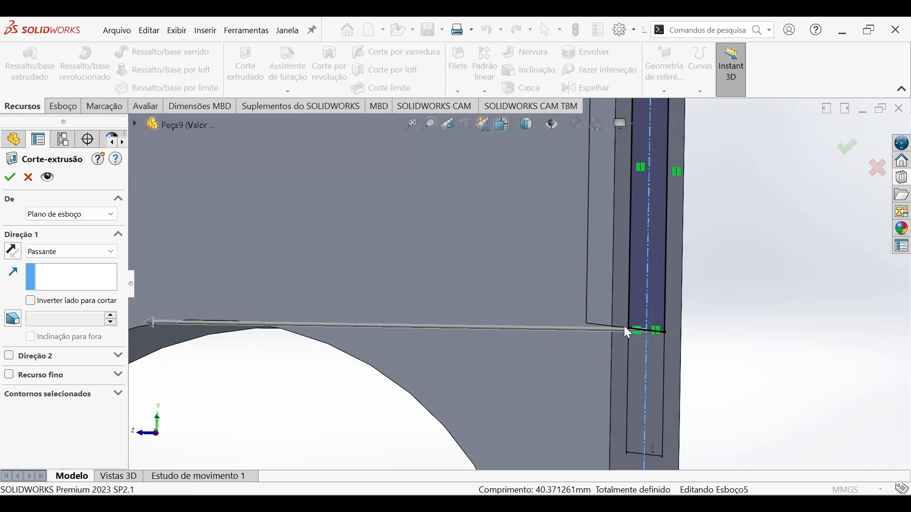
pyautogui.scroll(8, 638, 332)
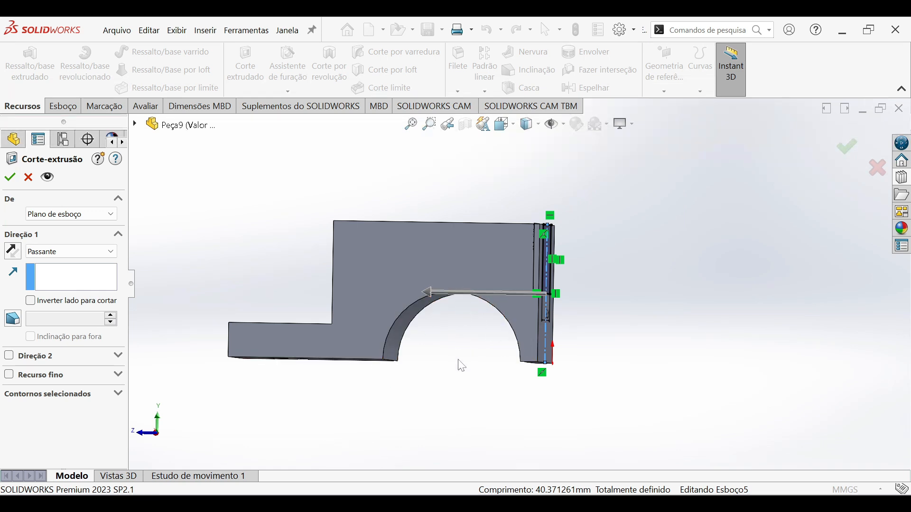
pyautogui.scroll(-4, 482, 306)
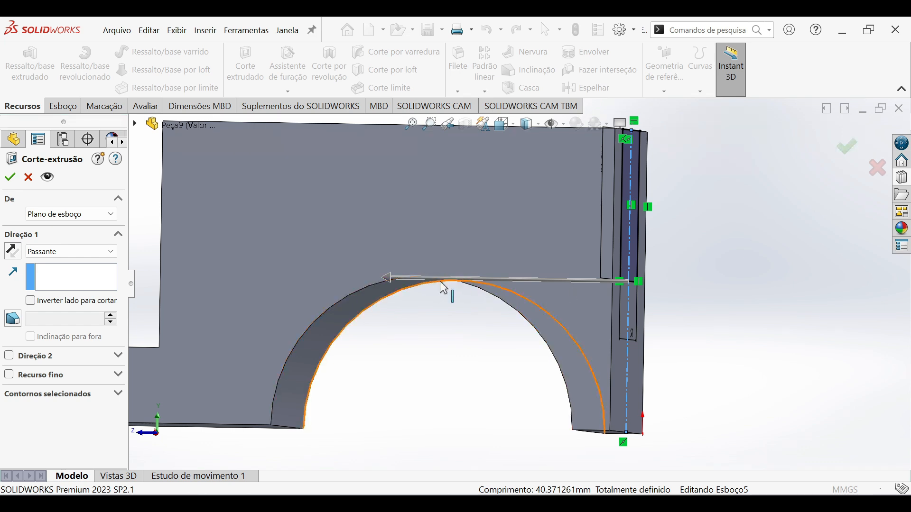
pyautogui.scroll(1, 622, 291)
pyautogui.moveTo(620, 275); pyautogui.dragTo(488, 203, button='middle')
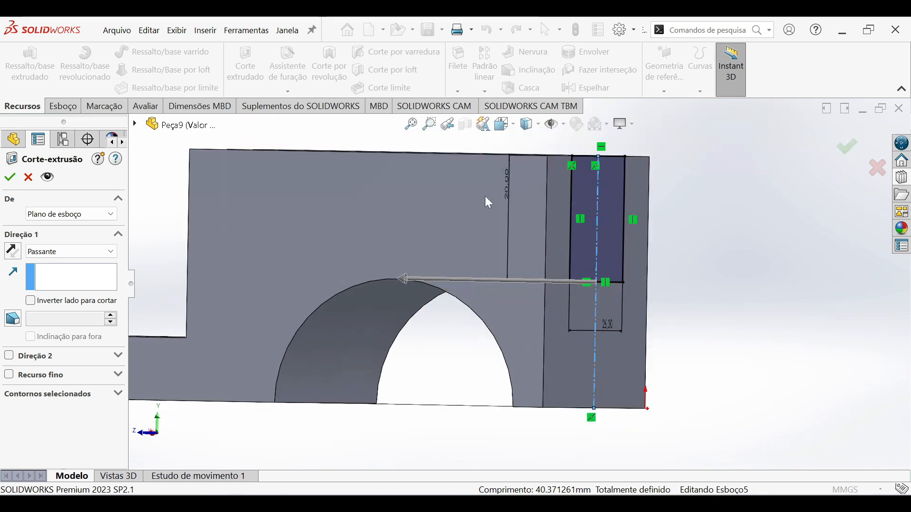
# - Cancel the pending cut and set the vertical dimension of the slot rectangle to 21 mm
pyautogui.scroll(-5, 503, 182)
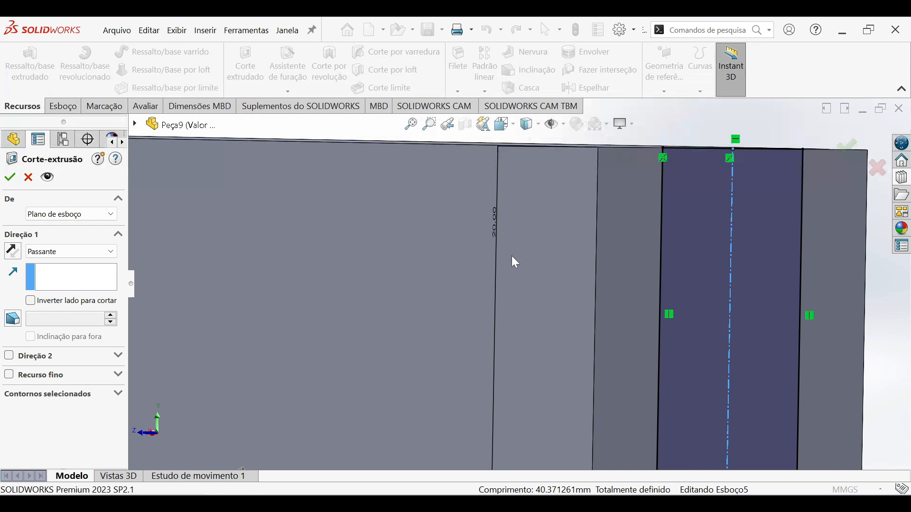
pyautogui.scroll(4, 514, 260)
pyautogui.scroll(-2, 512, 327)
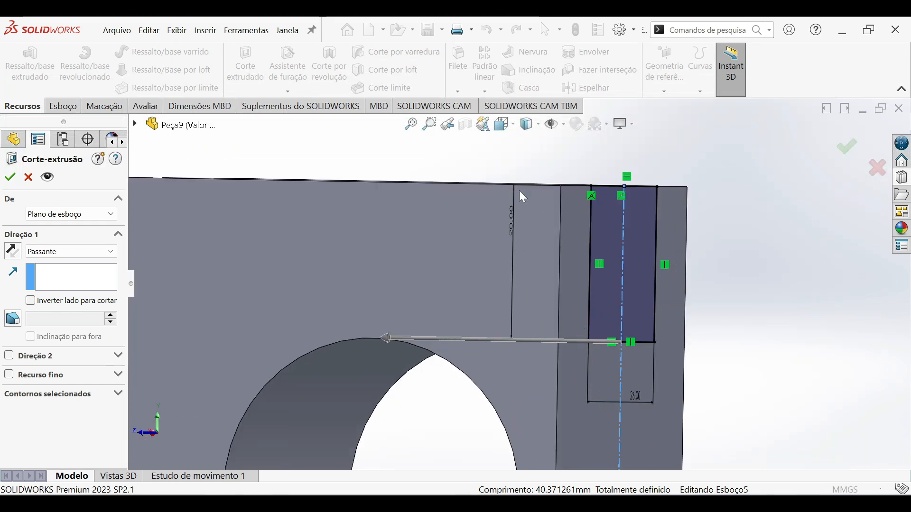
pyautogui.click(30, 179)
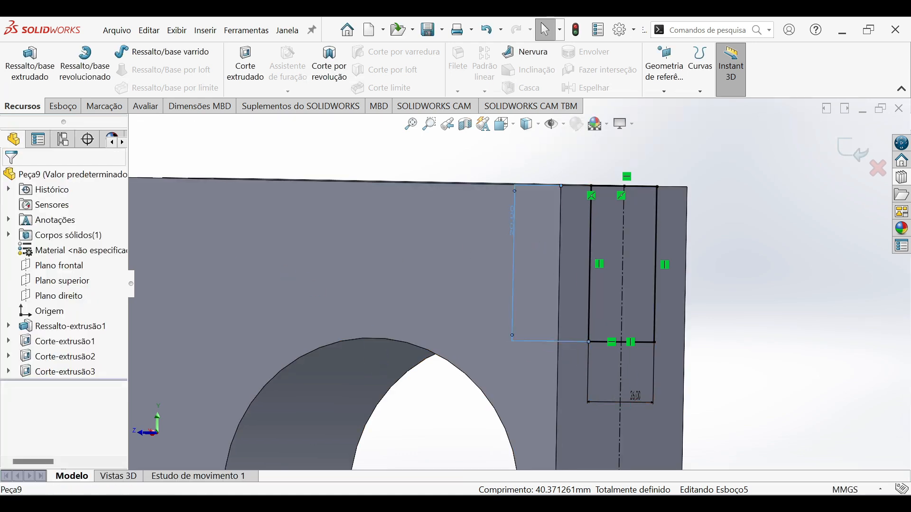
pyautogui.doubleClick(517, 227)
pyautogui.write('21')
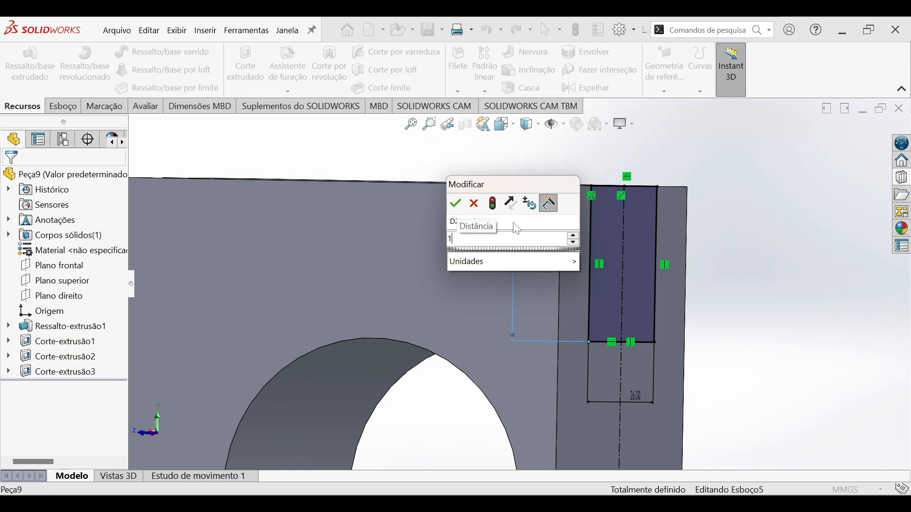
pyautogui.press('Return')
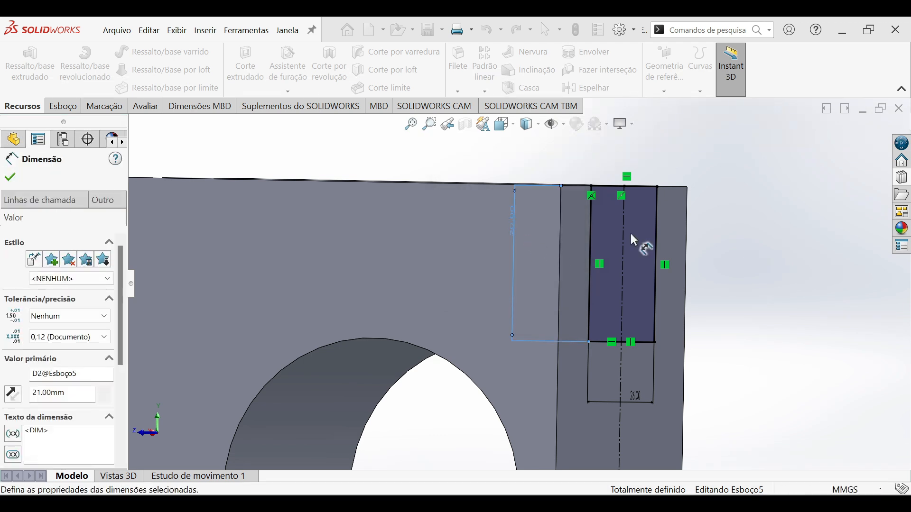
# - Cut-extrude the slot rectangle with the Through All (Passante) end condition and inspect where the slot meets the arch
pyautogui.click(241, 69)
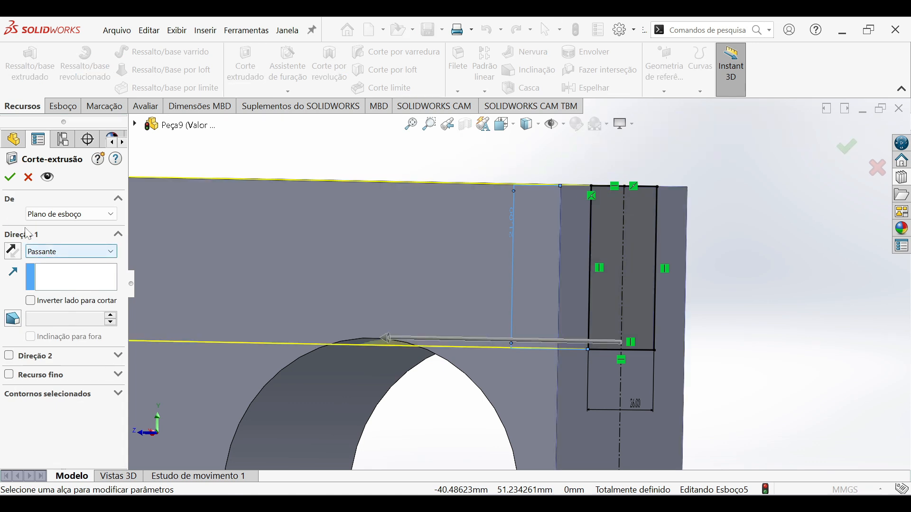
pyautogui.click(10, 177)
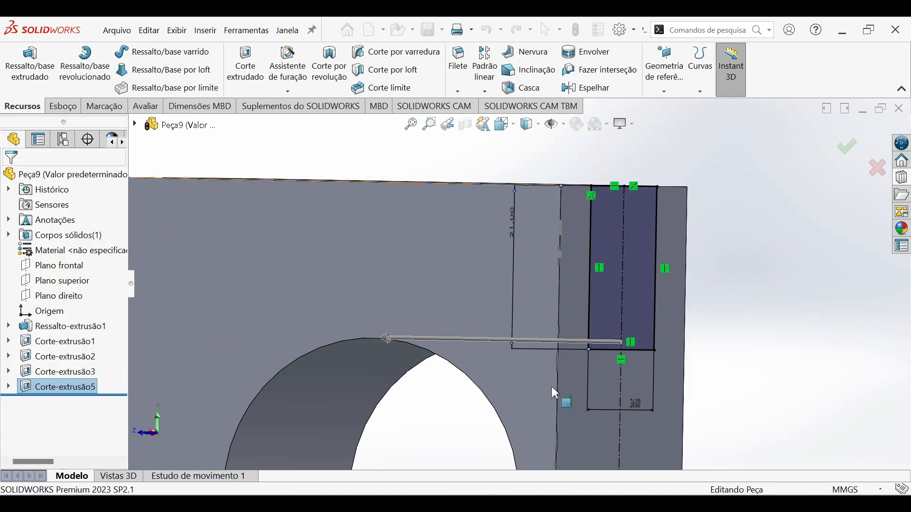
pyautogui.moveTo(631, 354); pyautogui.dragTo(455, 370, button='middle')
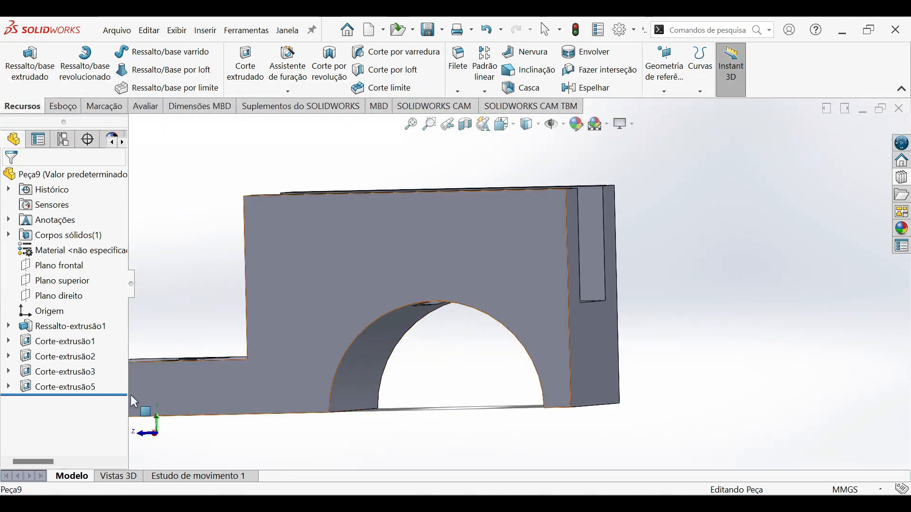
pyautogui.rightClick(93, 388)
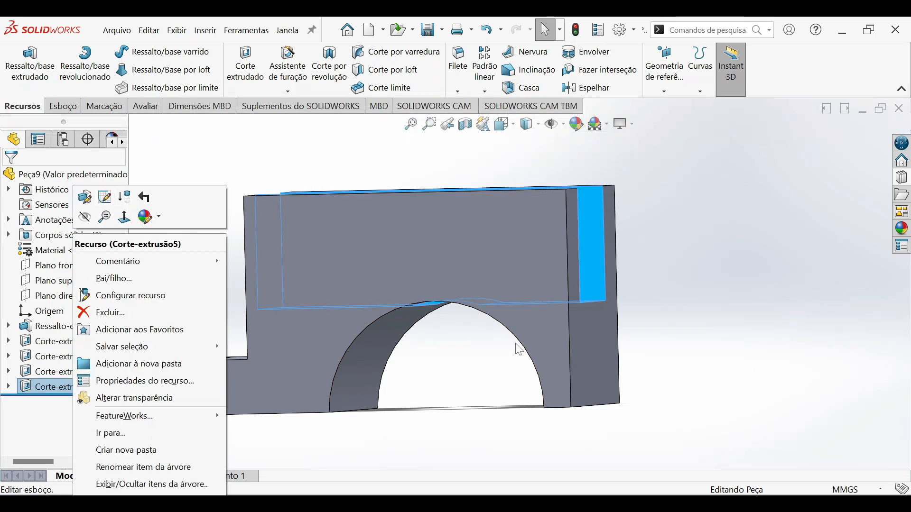
pyautogui.moveTo(454, 321); pyautogui.dragTo(572, 378, button='middle')
pyautogui.scroll(1, 593, 357)
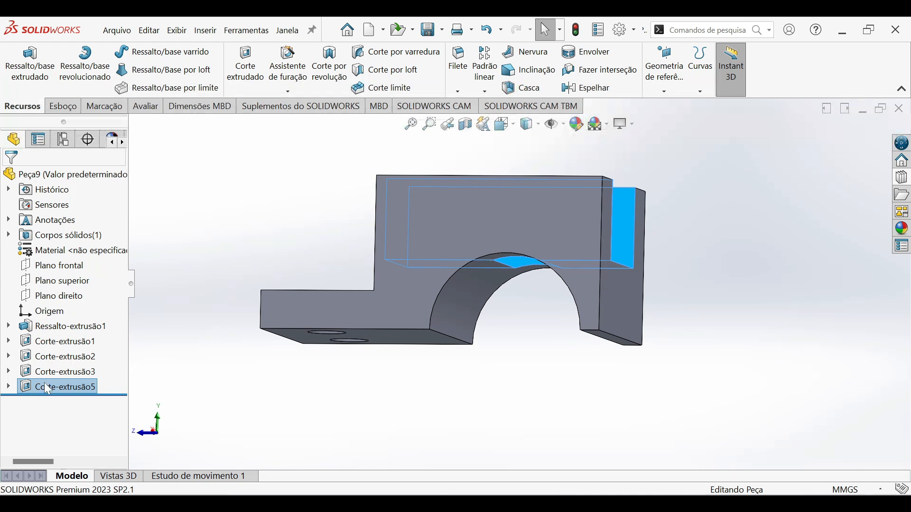
pyautogui.rightClick(47, 388)
pyautogui.click(79, 206)
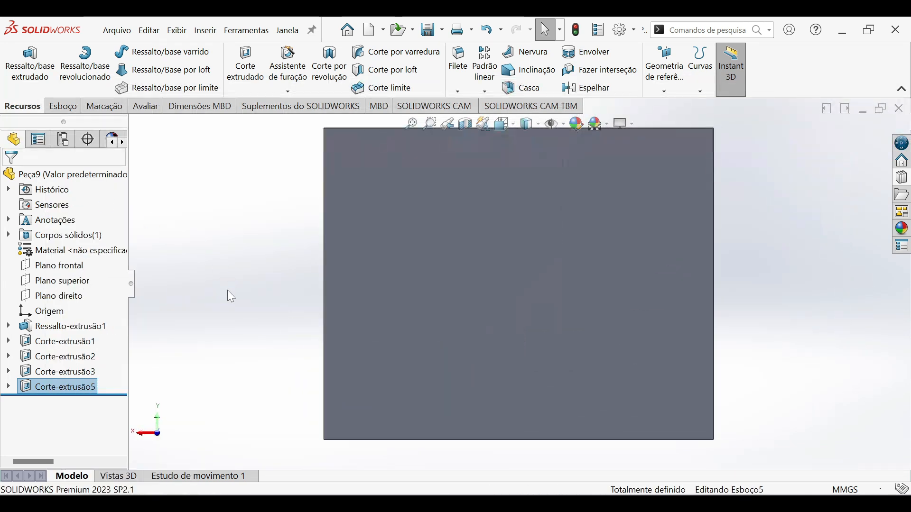
pyautogui.rightClick(58, 395)
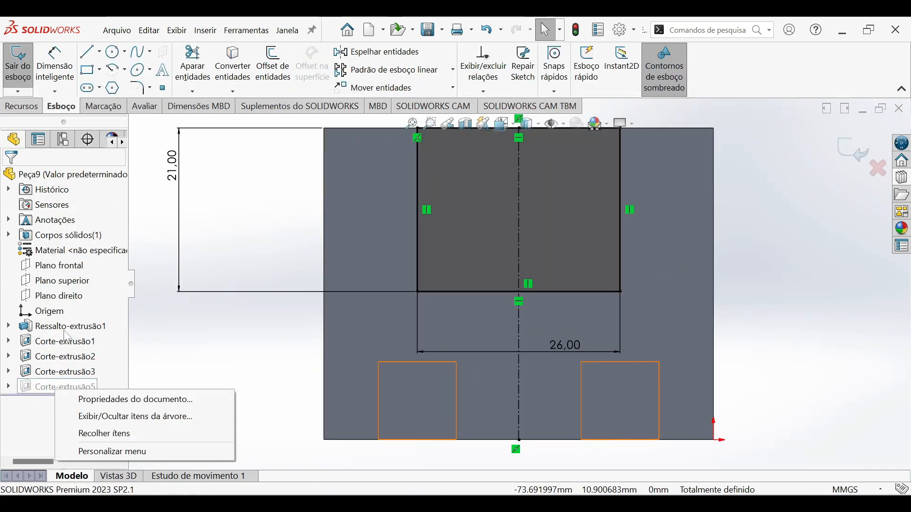
pyautogui.click(856, 151)
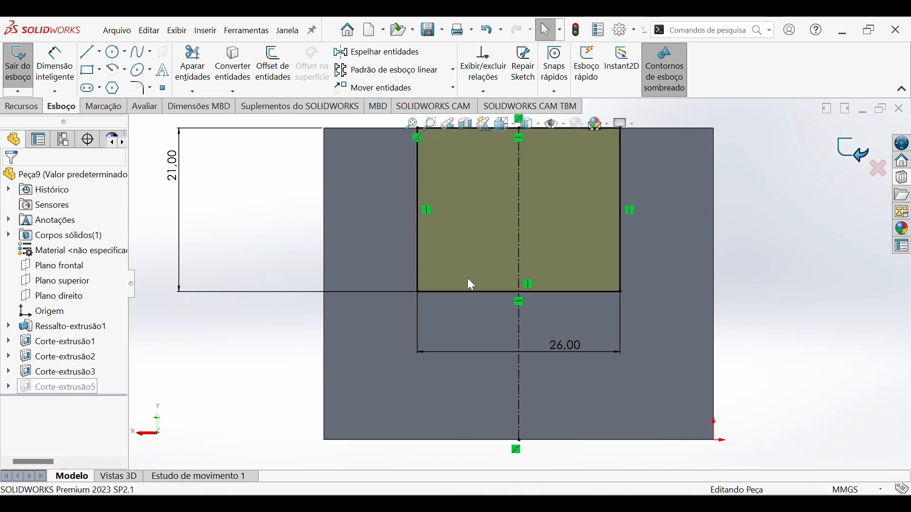
pyautogui.rightClick(62, 394)
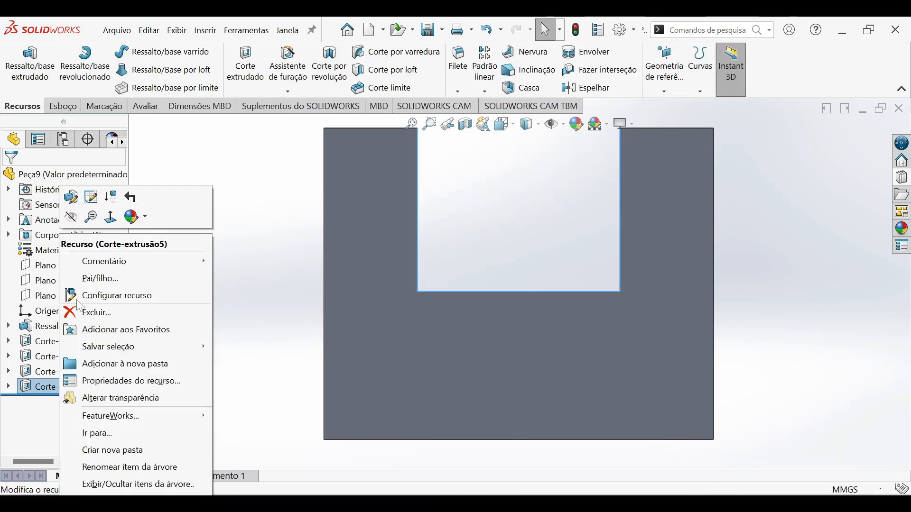
pyautogui.click(91, 195)
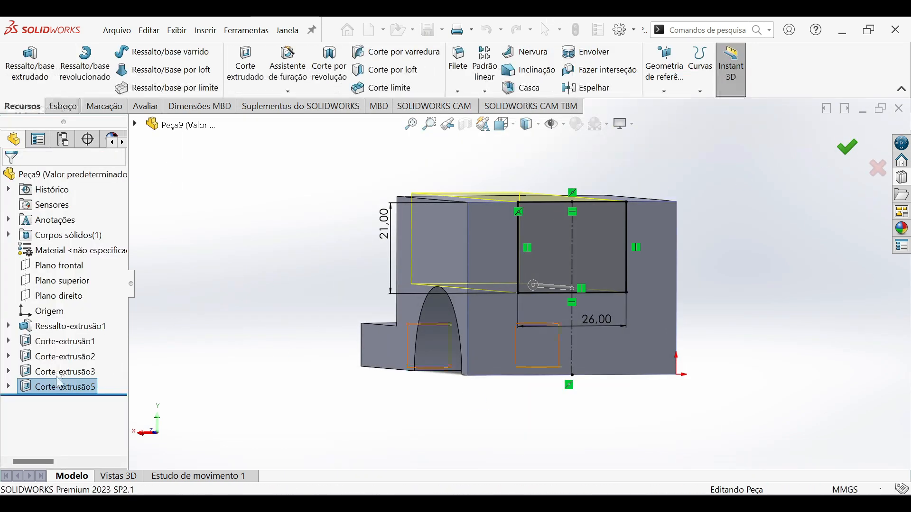
# - Edit the sketch of the upper slot cut, set the slot's depth to 19 mm and rebuild the part
pyautogui.rightClick(57, 387)
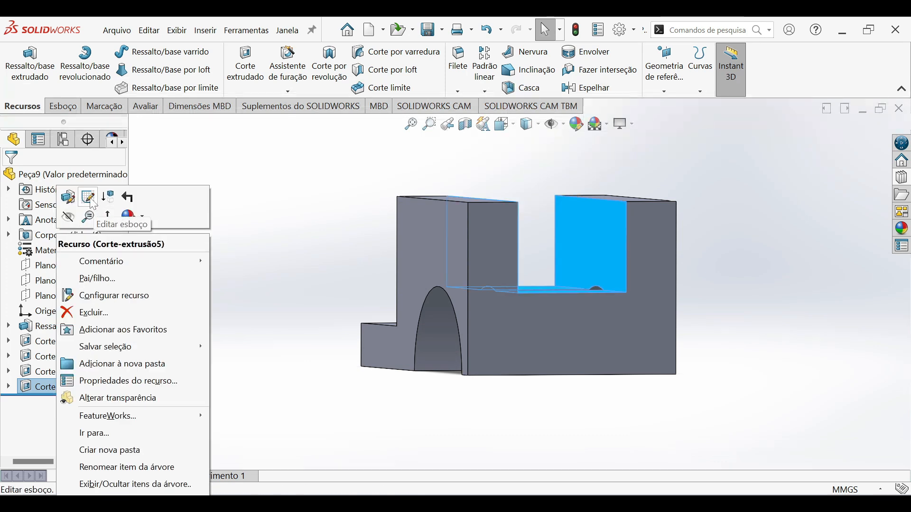
pyautogui.click(93, 202)
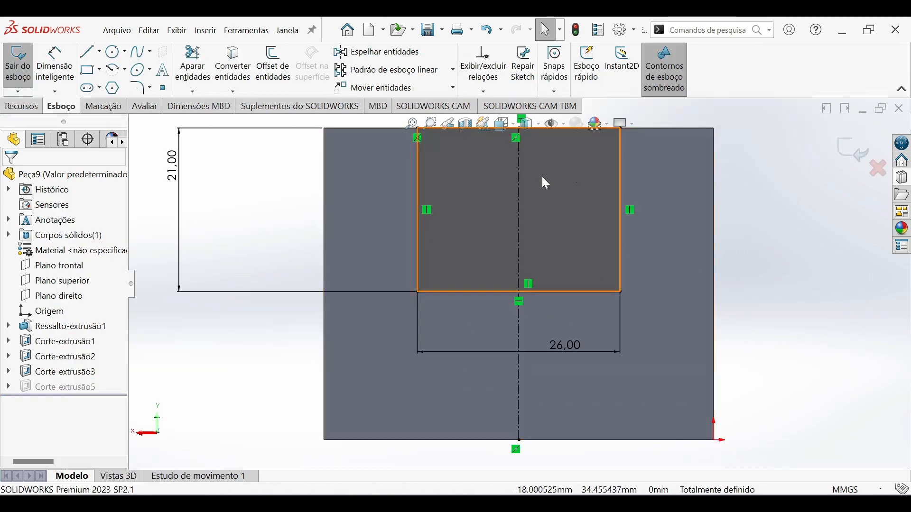
pyautogui.doubleClick(175, 184)
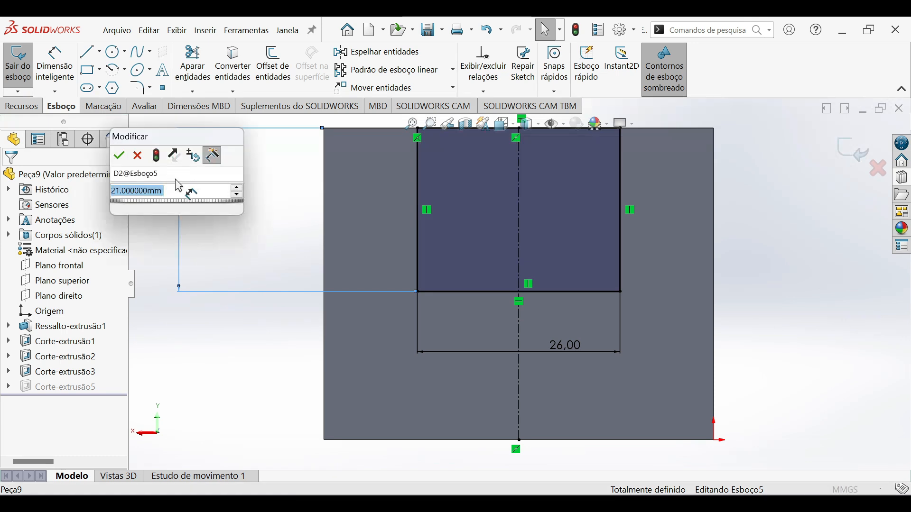
pyautogui.write('19')
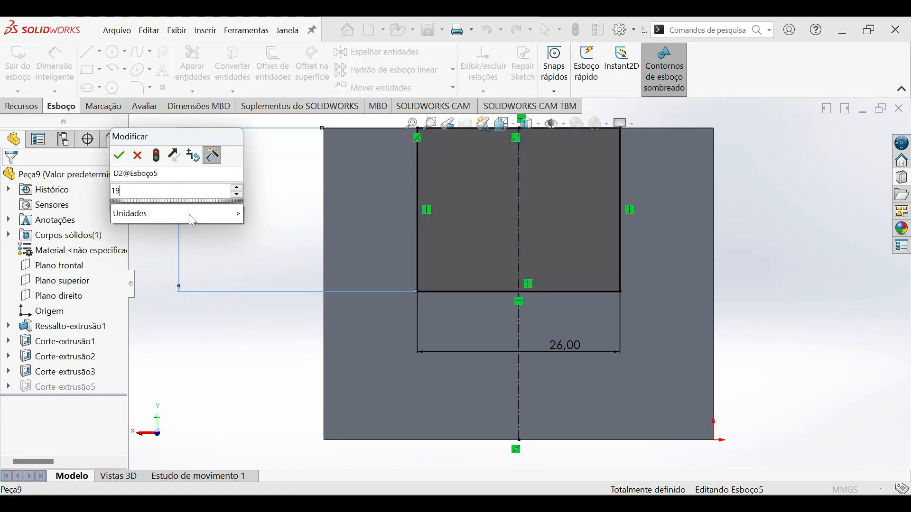
pyautogui.press('Return')
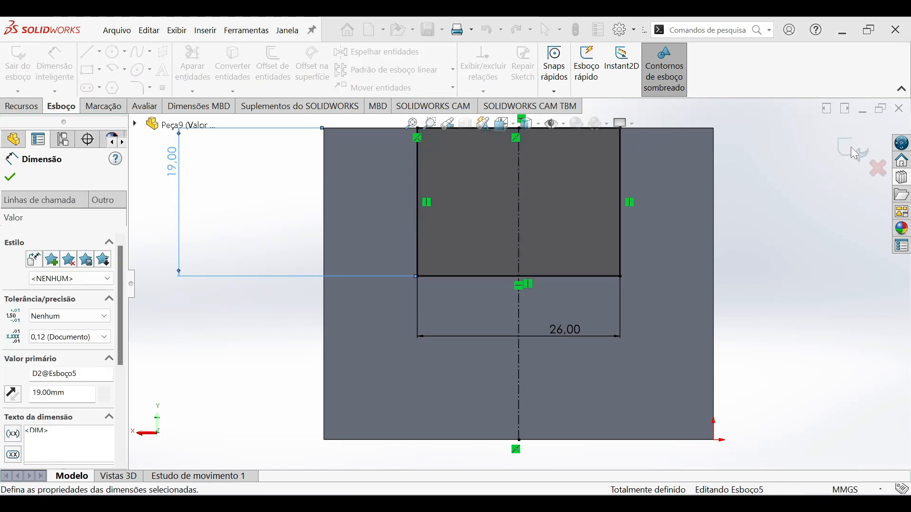
pyautogui.click(852, 145)
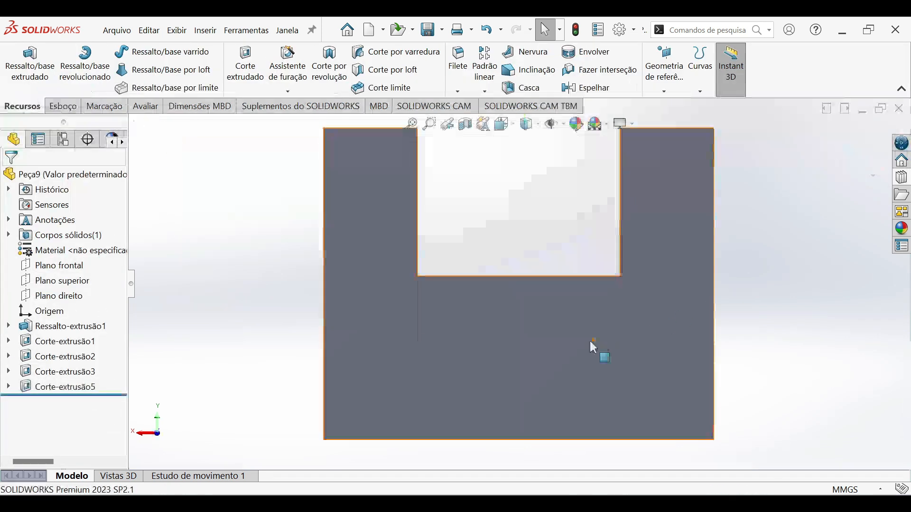
pyautogui.moveTo(630, 293); pyautogui.dragTo(707, 333, button='middle')
# - Compare the part with the reference drawing AULA - 7 (PEÇA 03).jpg, examining the sloped faces and their dimensions
pyautogui.hotkey('alt', 'Tab')
pyautogui.press('super+Tab')
pyautogui.hotkey('alt', 'Tab')
pyautogui.hotkey('alt', 'Tab')
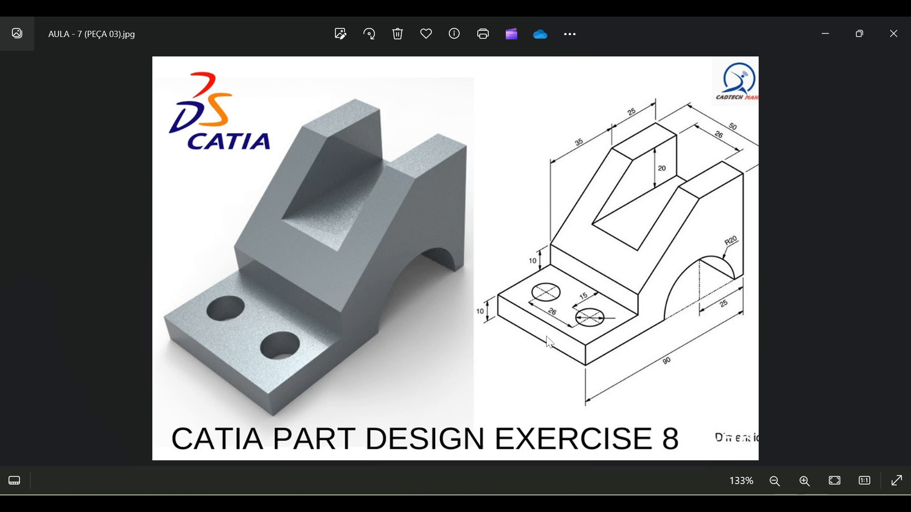
pyautogui.hotkey('alt', 'Tab')
pyautogui.hotkey('alt', 'Tab')
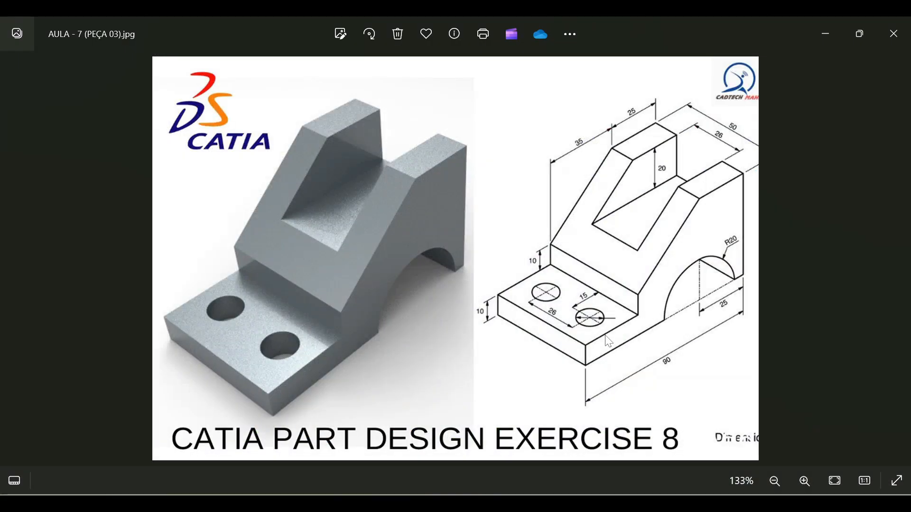
pyautogui.hotkey('alt', 'Tab')
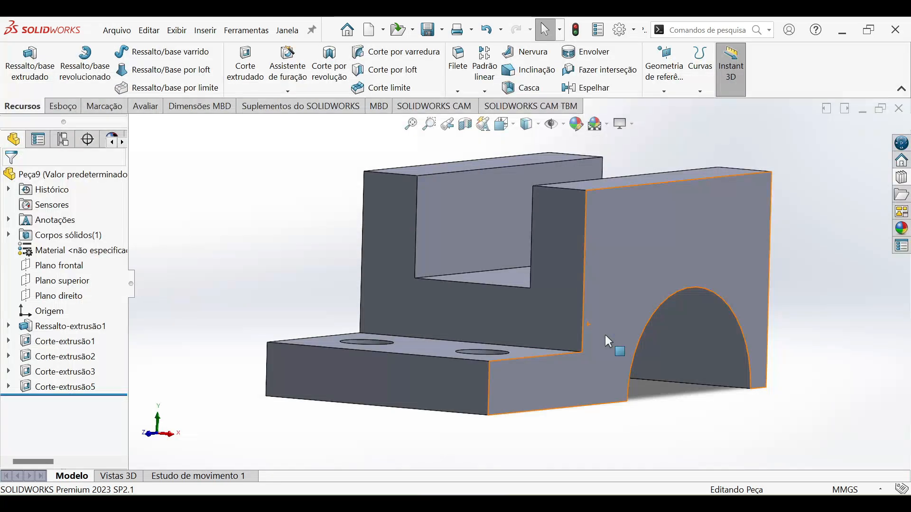
pyautogui.hotkey('alt', 'Tab')
pyautogui.hotkey('alt', 'Tab')
# - Sketch a closed triangle on the bracket's large side face, spanning the upper corner above the step, for the sloped cut
pyautogui.moveTo(526, 319); pyautogui.dragTo(536, 212, button='middle')
pyautogui.rightClick(534, 210)
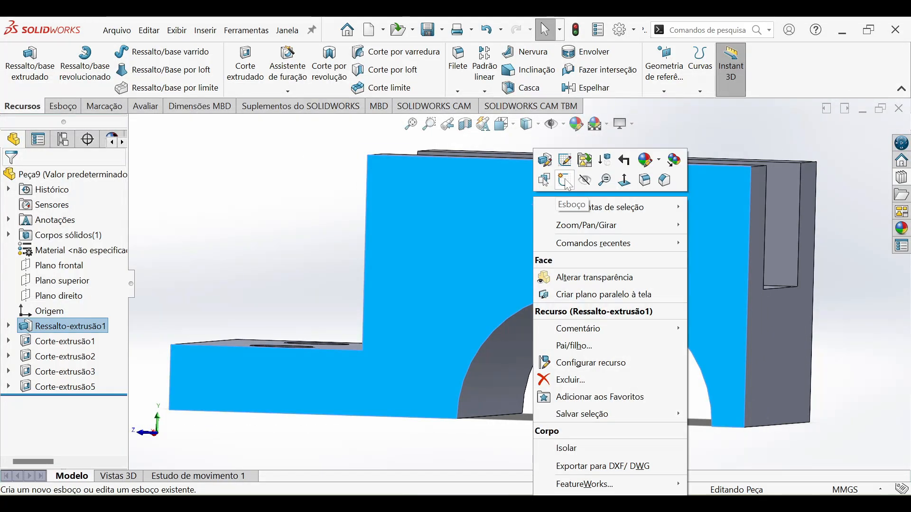
pyautogui.click(566, 181)
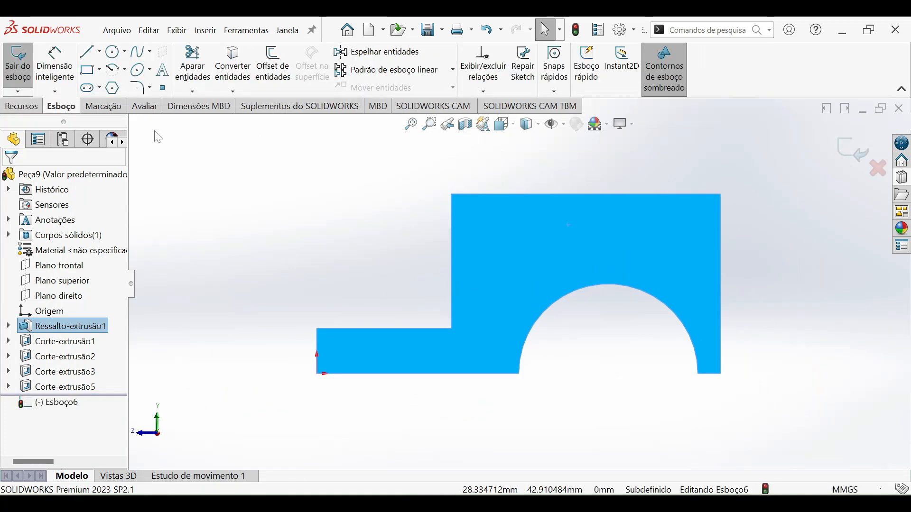
pyautogui.click(89, 53)
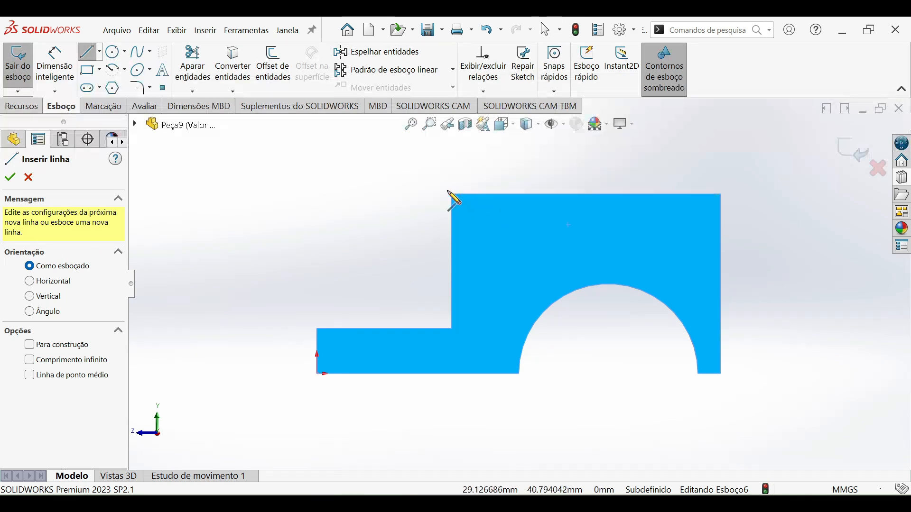
pyautogui.moveTo(451, 194)
pyautogui.mouseDown()
pyautogui.moveTo(637, 195)
pyautogui.moveTo(627, 194)
pyautogui.mouseUp()
pyautogui.click(451, 295)
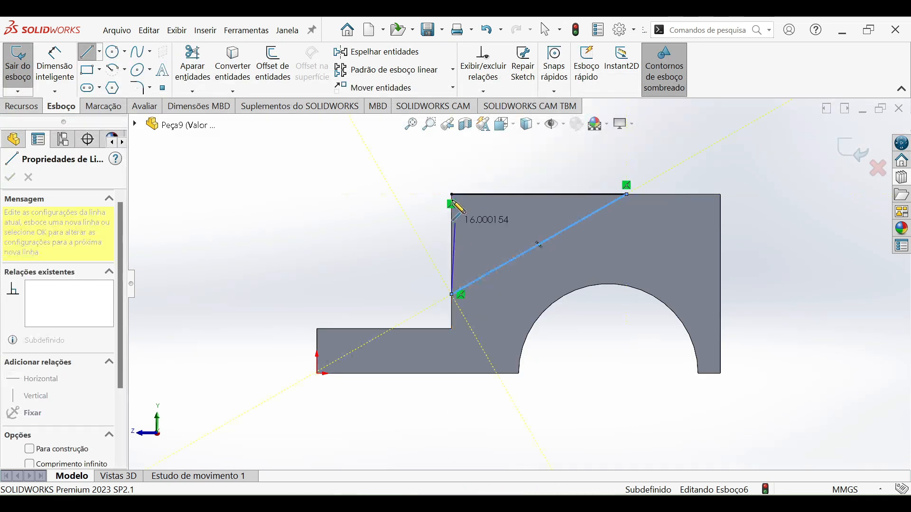
pyautogui.click(452, 195)
pyautogui.press('Escape')
pyautogui.scroll(-3, 445, 311)
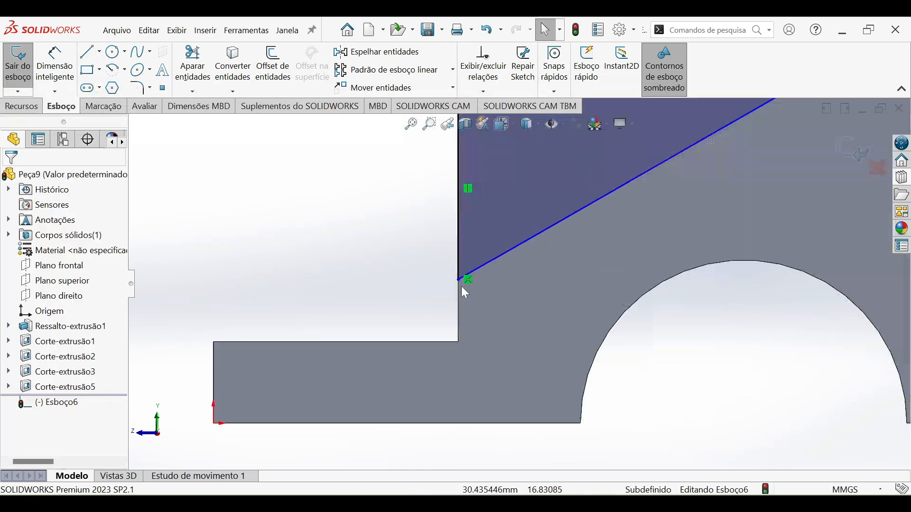
pyautogui.press('f')
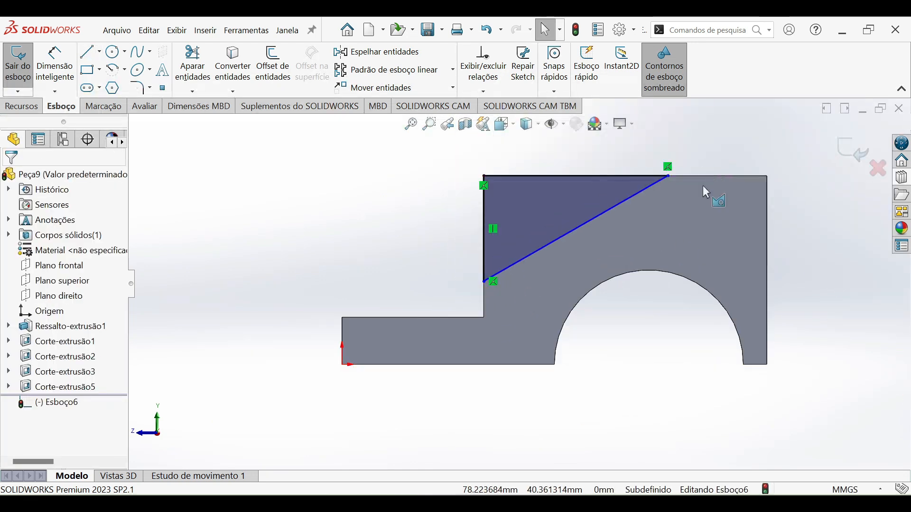
# - Recheck the reference drawing, then discard the triangle sketch on the side face
pyautogui.hotkey('alt', 'Tab')
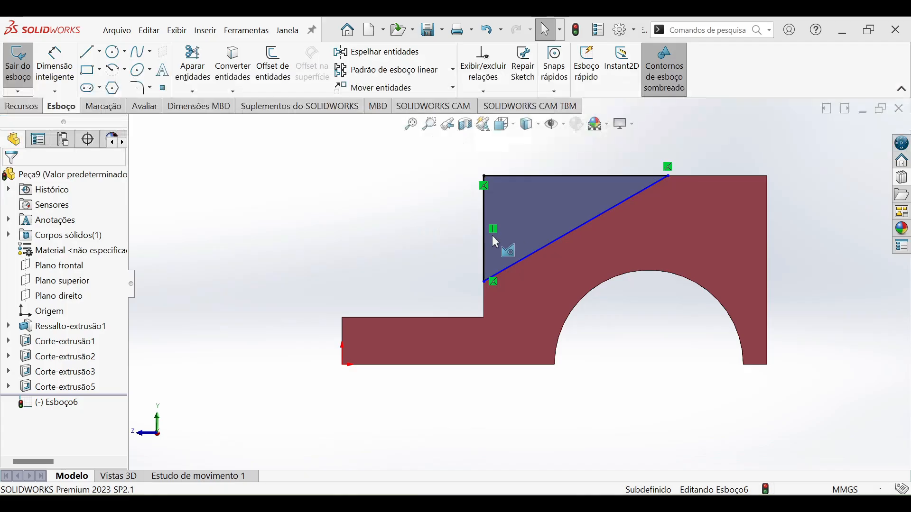
pyautogui.hotkey('alt', 'Tab')
pyautogui.moveTo(534, 237); pyautogui.dragTo(610, 255, button='middle')
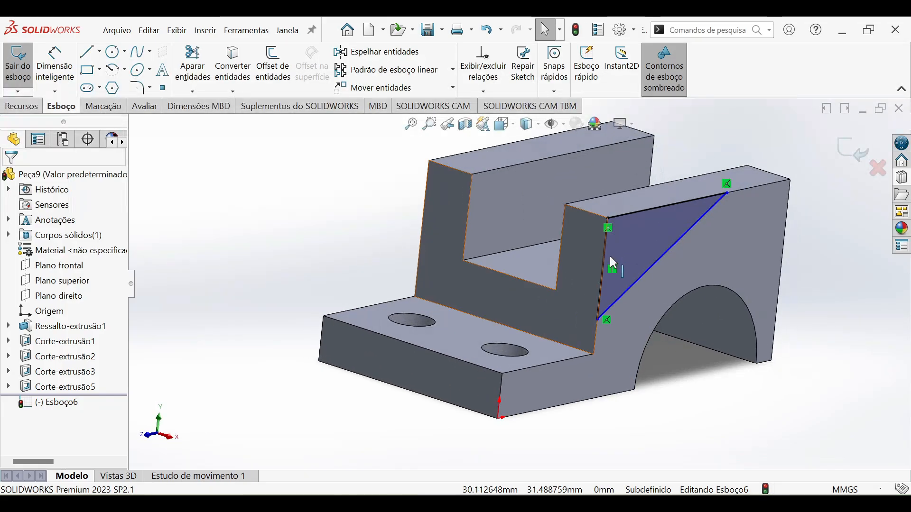
pyautogui.click(878, 169)
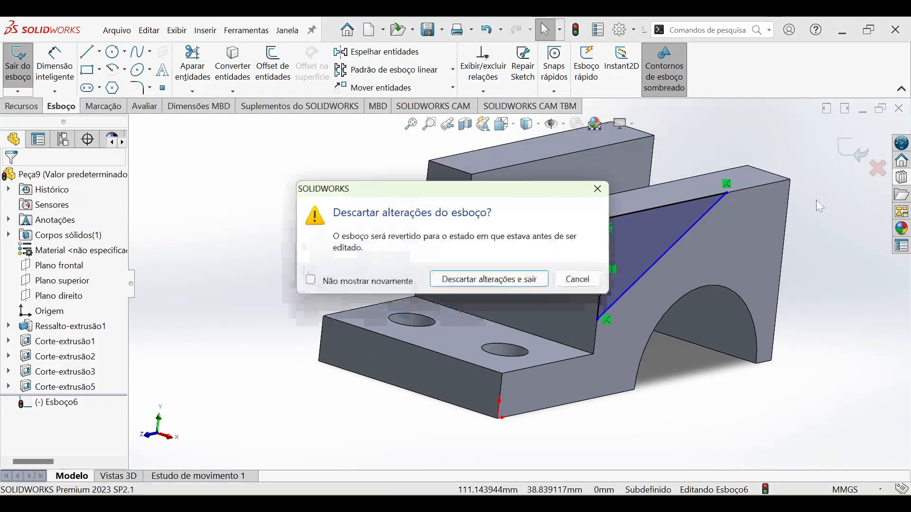
pyautogui.click(516, 281)
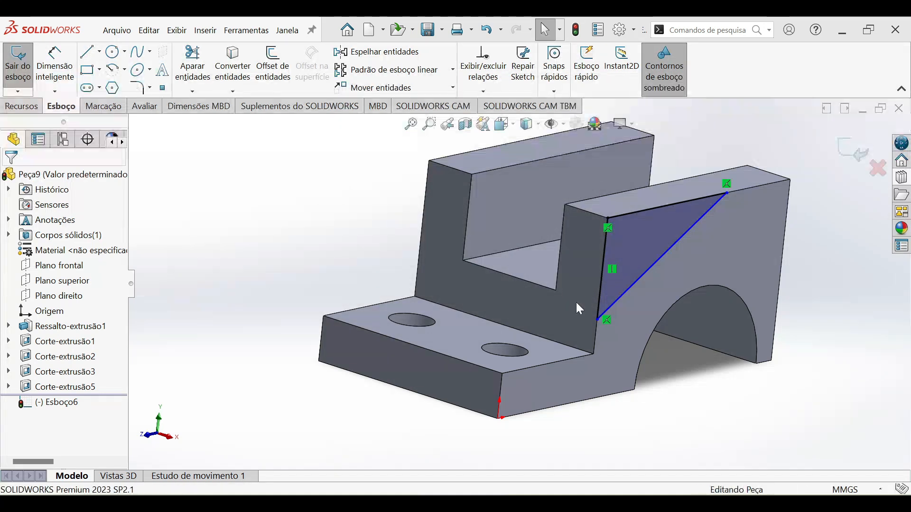
pyautogui.moveTo(589, 346); pyautogui.dragTo(552, 340, button='middle')
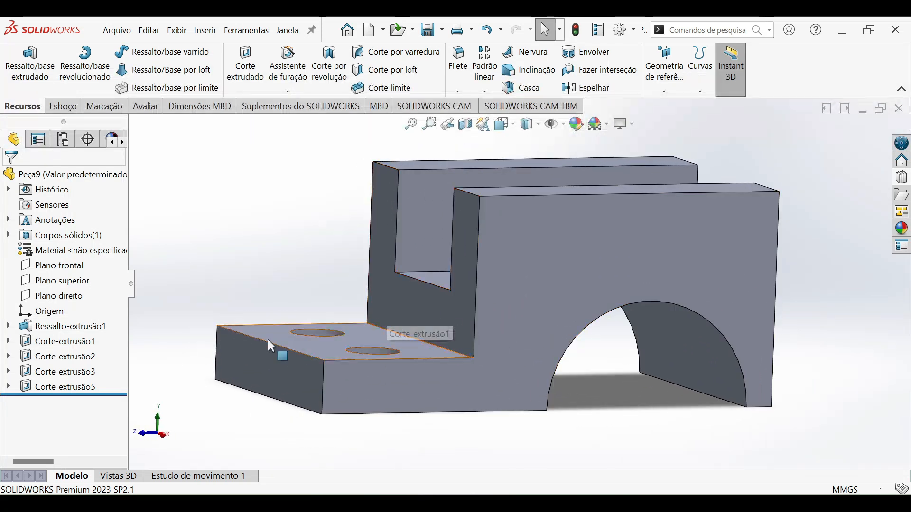
# - Edit the base extrusion's sketch, set the profile's height to 50 mm and rebuild the part
pyautogui.rightClick(69, 333)
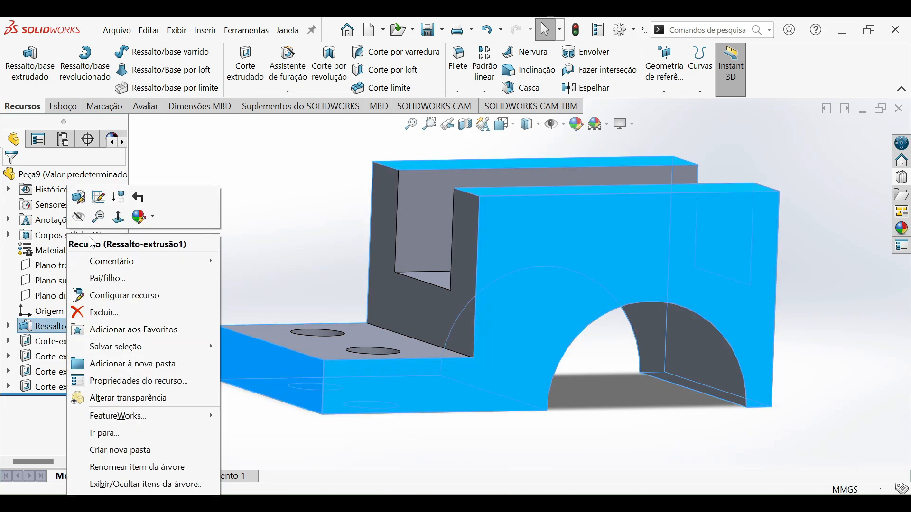
pyautogui.click(93, 195)
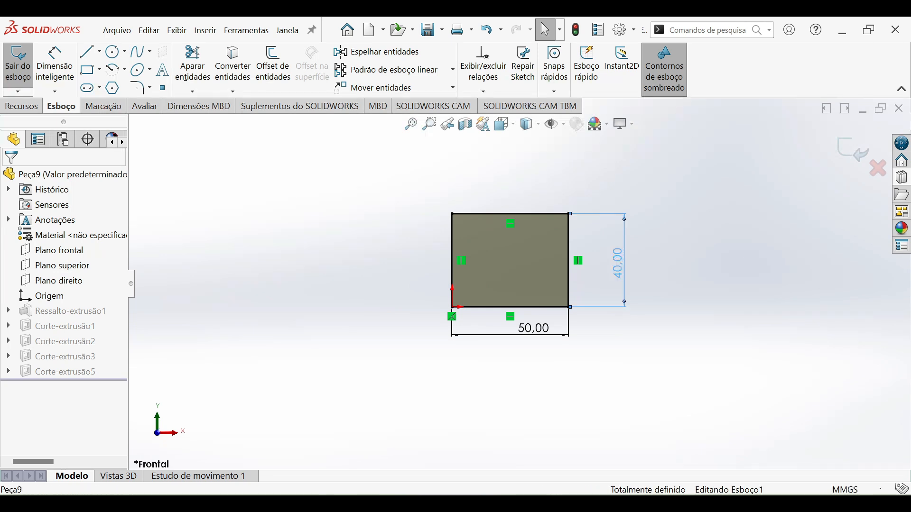
pyautogui.doubleClick(621, 267)
pyautogui.write('40')
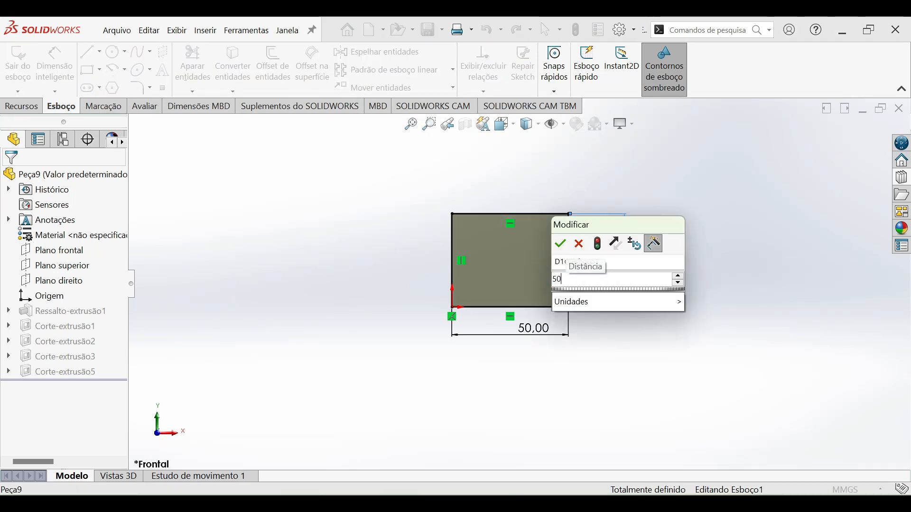
pyautogui.press('Return')
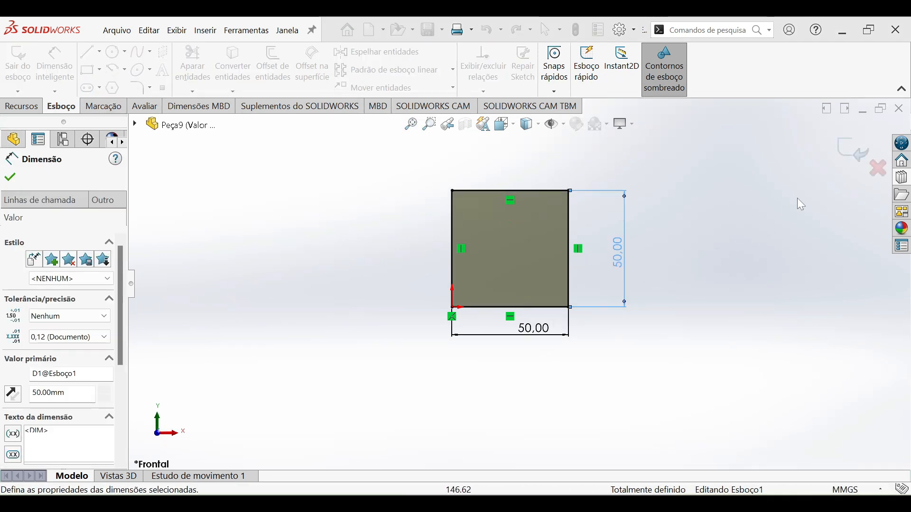
pyautogui.click(854, 150)
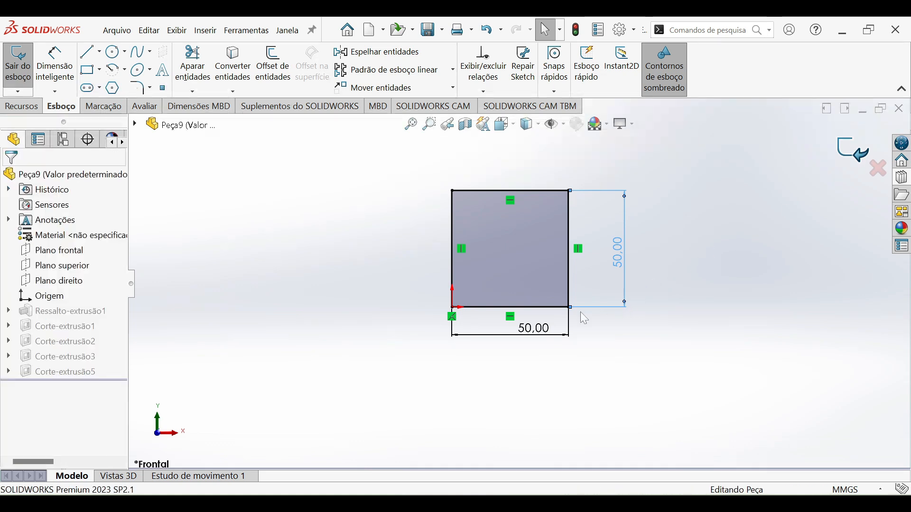
# - Edit the upper slot cut's sketch, set the slot's depth to 20 mm and rebuild the part
pyautogui.moveTo(583, 280); pyautogui.dragTo(507, 286, button='middle')
pyautogui.scroll(-2, 505, 266)
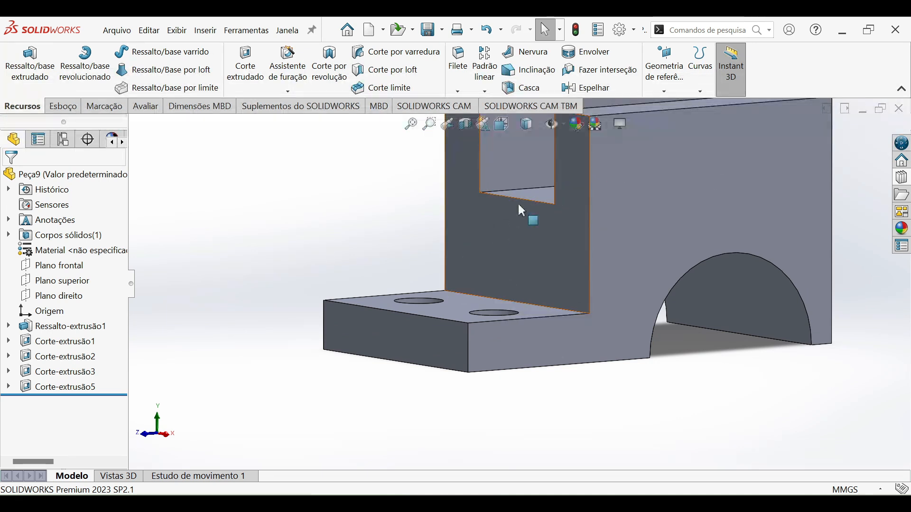
pyautogui.scroll(3, 496, 218)
pyautogui.scroll(-1, 581, 291)
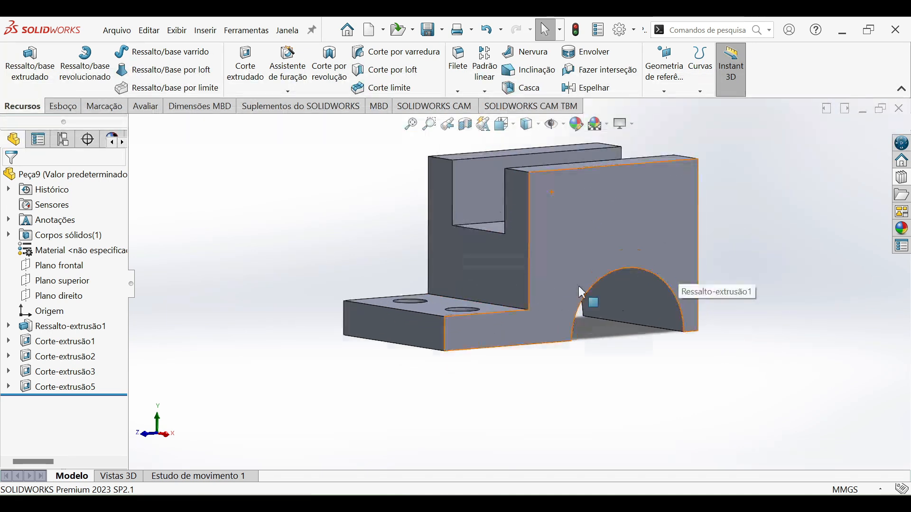
pyautogui.moveTo(580, 294); pyautogui.dragTo(581, 225, button='middle')
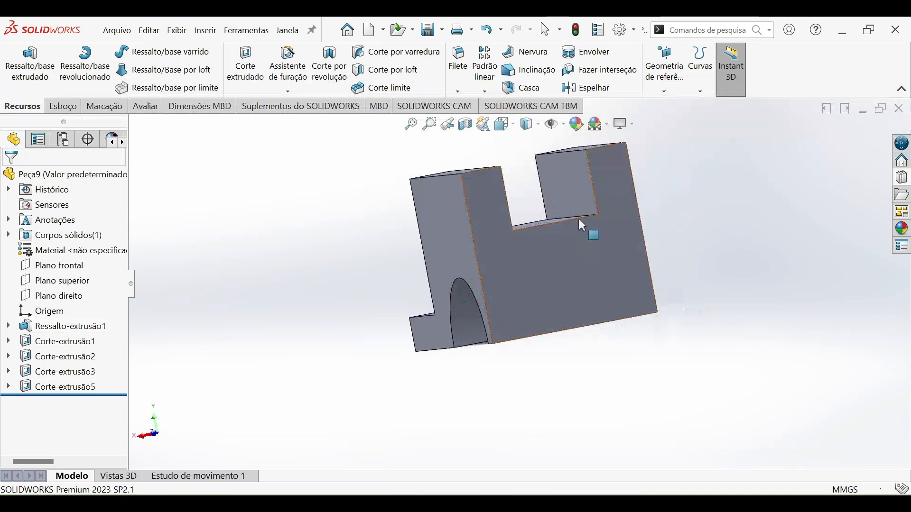
pyautogui.scroll(-2, 568, 209)
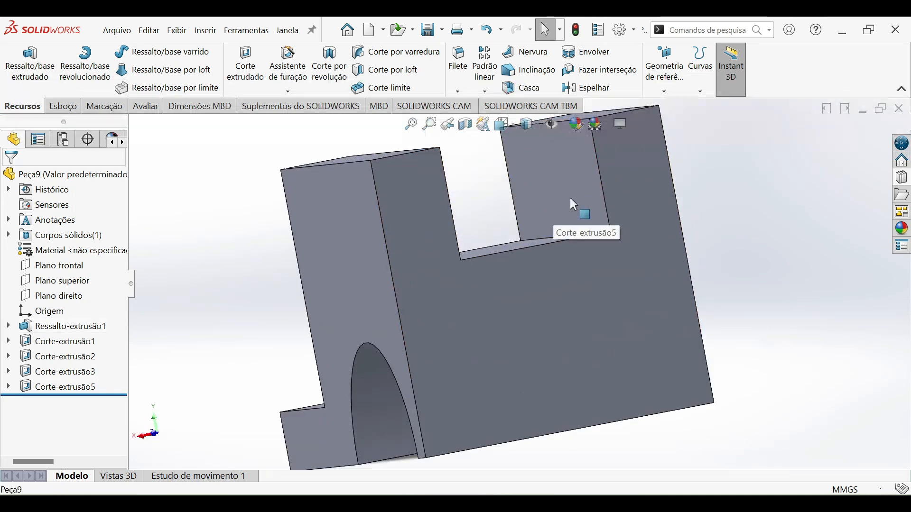
pyautogui.rightClick(570, 197)
pyautogui.click(603, 160)
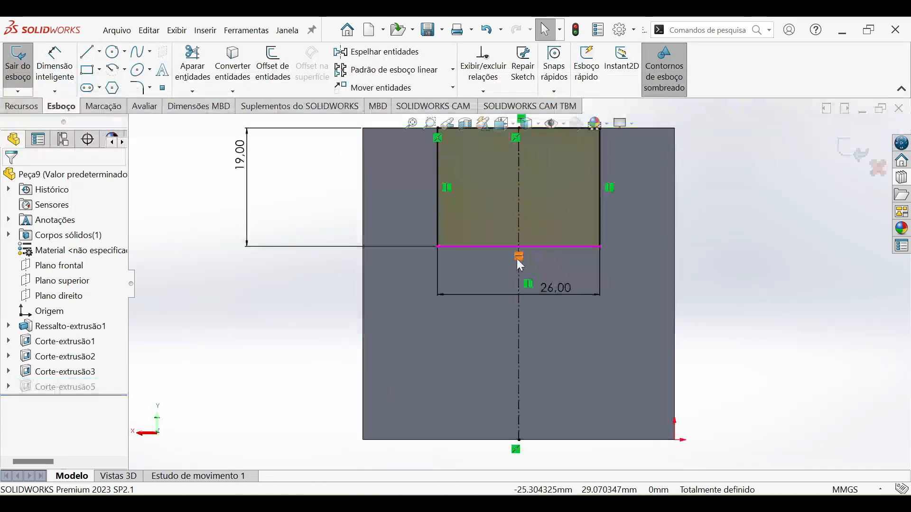
pyautogui.doubleClick(240, 161)
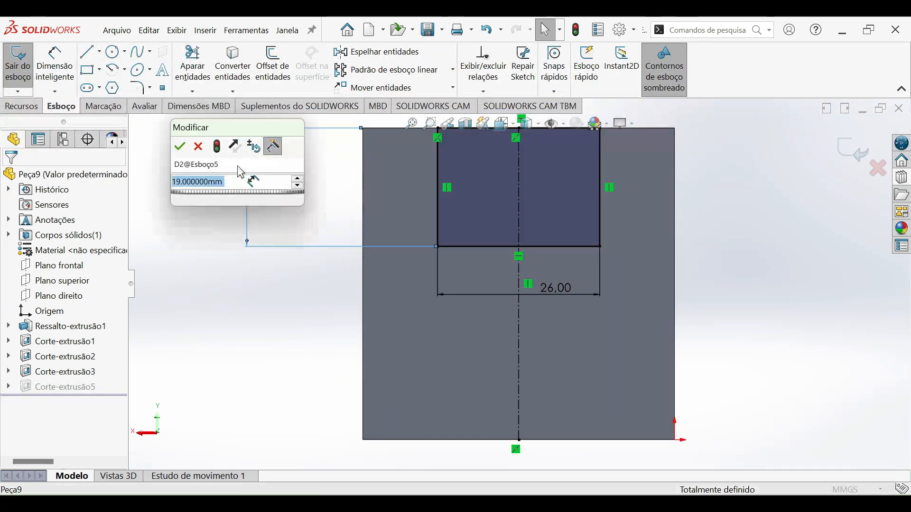
pyautogui.write('20')
pyautogui.press('Return')
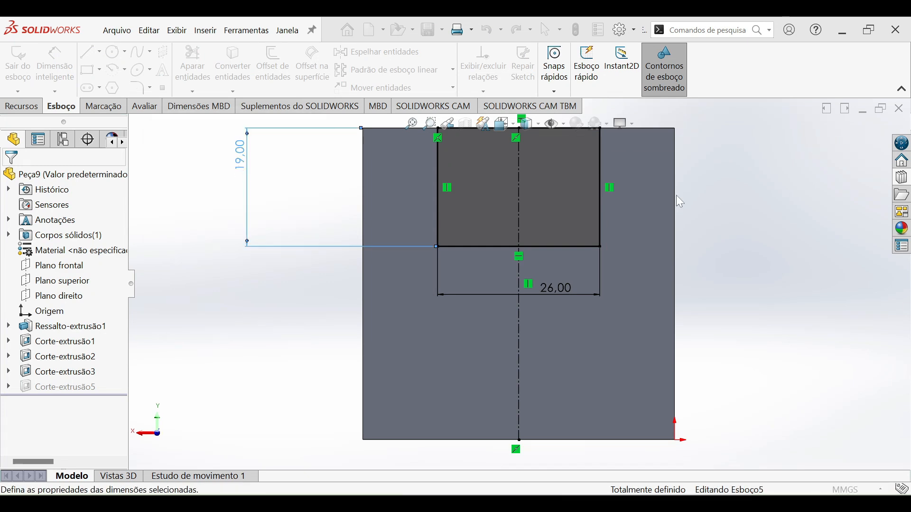
pyautogui.click(847, 147)
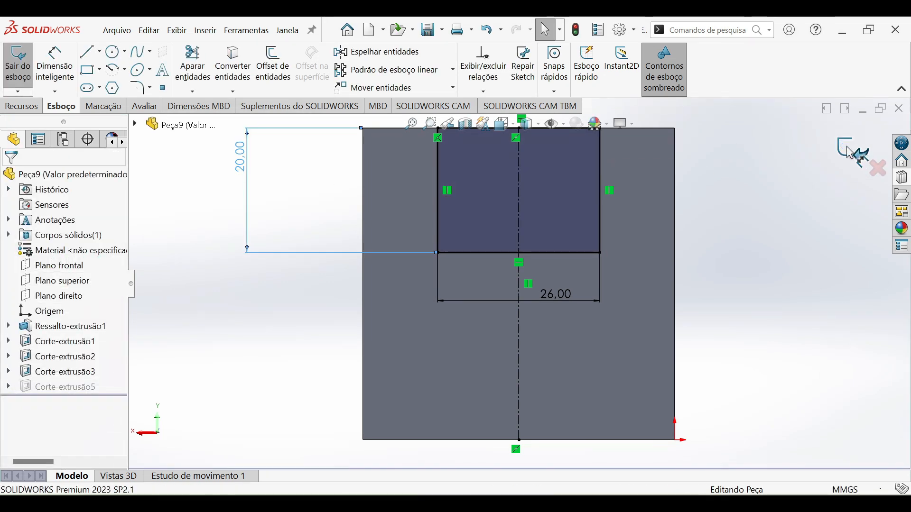
pyautogui.click(848, 149)
# - Examine the rebuilt bracket around the slot, the large side face and the vertical wall above the step
pyautogui.moveTo(629, 239)
pyautogui.mouseDown(button='middle')
pyautogui.moveTo(650, 215)
pyautogui.moveTo(748, 236)
pyautogui.moveTo(689, 229)
pyautogui.moveTo(723, 213)
pyautogui.moveTo(710, 256)
pyautogui.mouseUp(button='middle')
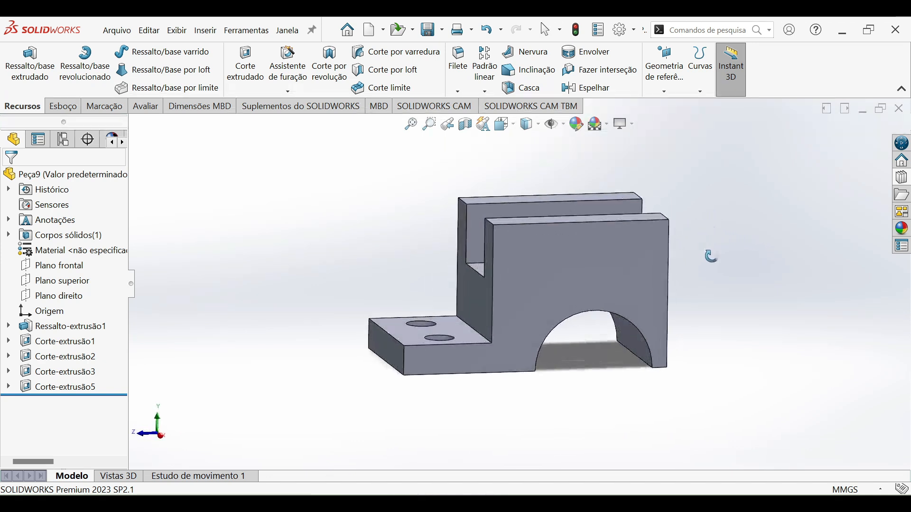
pyautogui.scroll(-5, 521, 261)
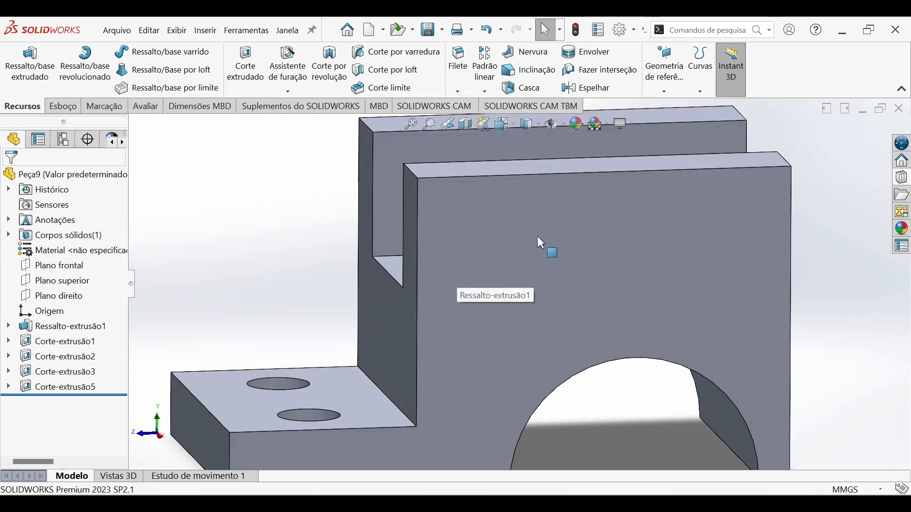
pyautogui.scroll(5, 540, 244)
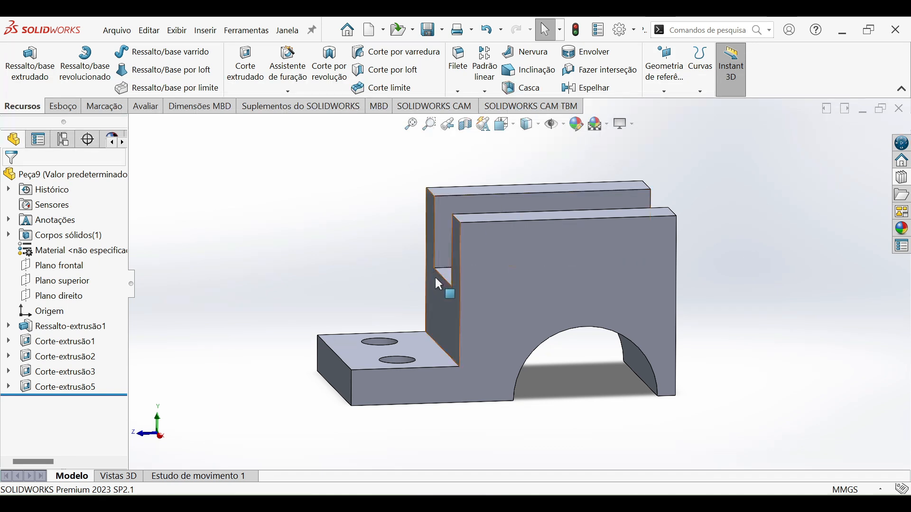
pyautogui.scroll(-5, 450, 287)
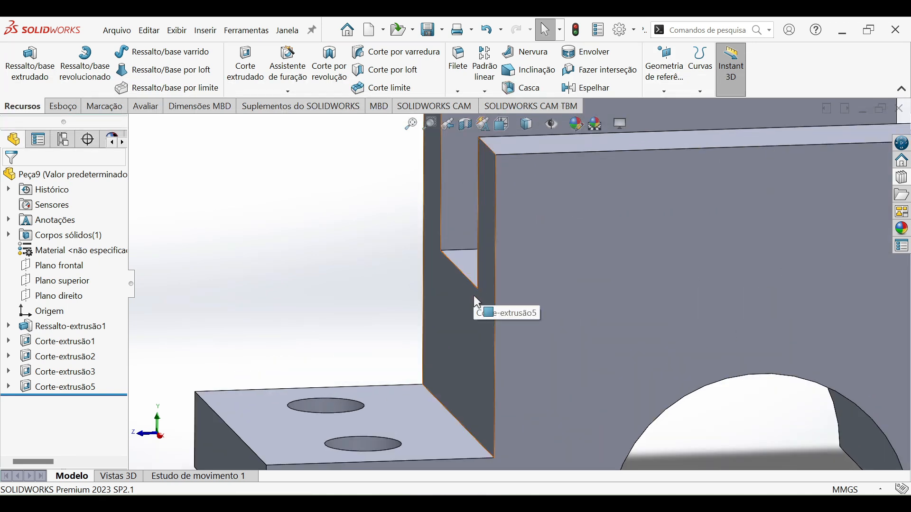
pyautogui.scroll(5, 521, 310)
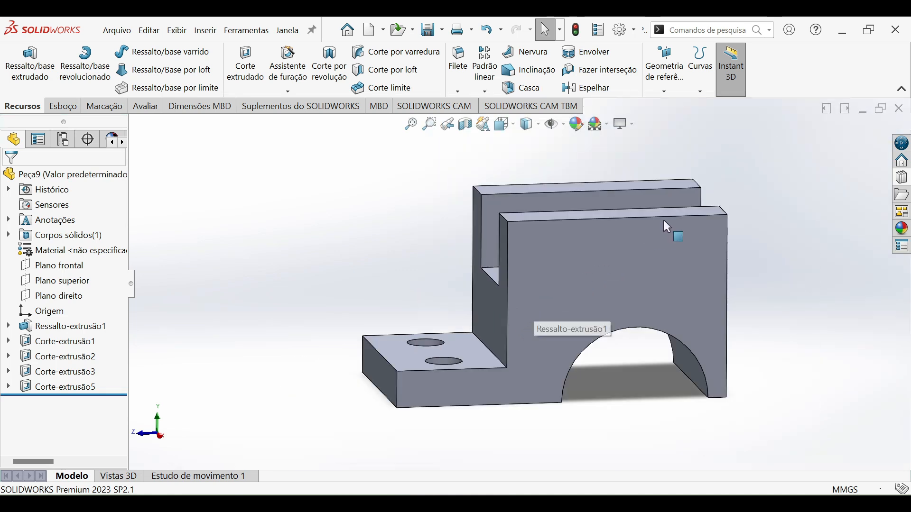
pyautogui.scroll(-3, 580, 272)
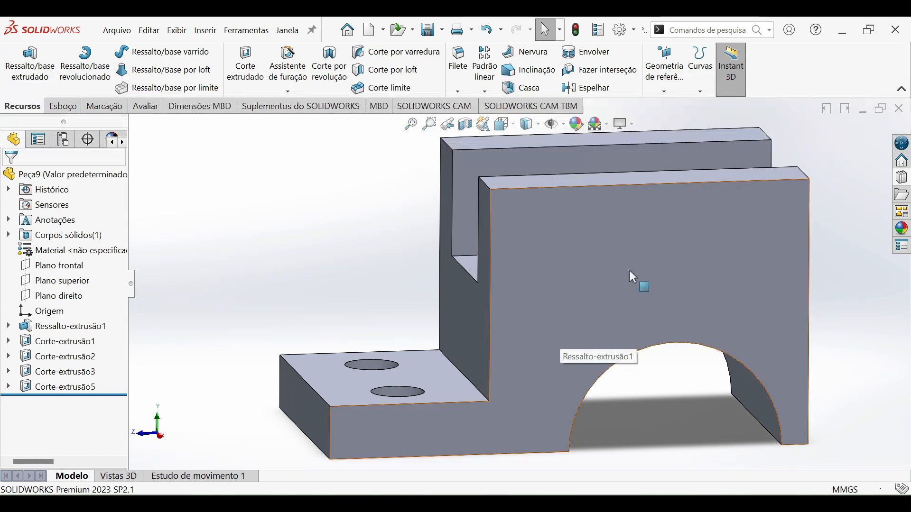
pyautogui.scroll(2, 641, 250)
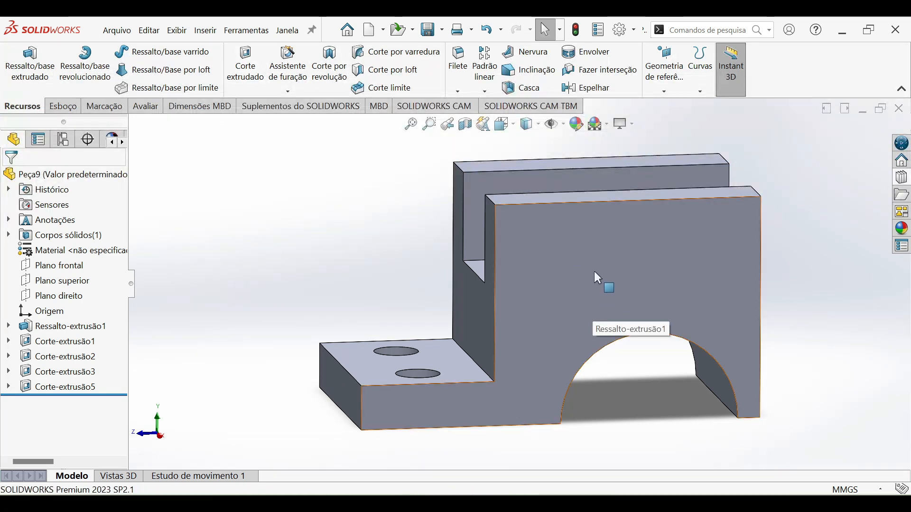
pyautogui.scroll(-1, 595, 251)
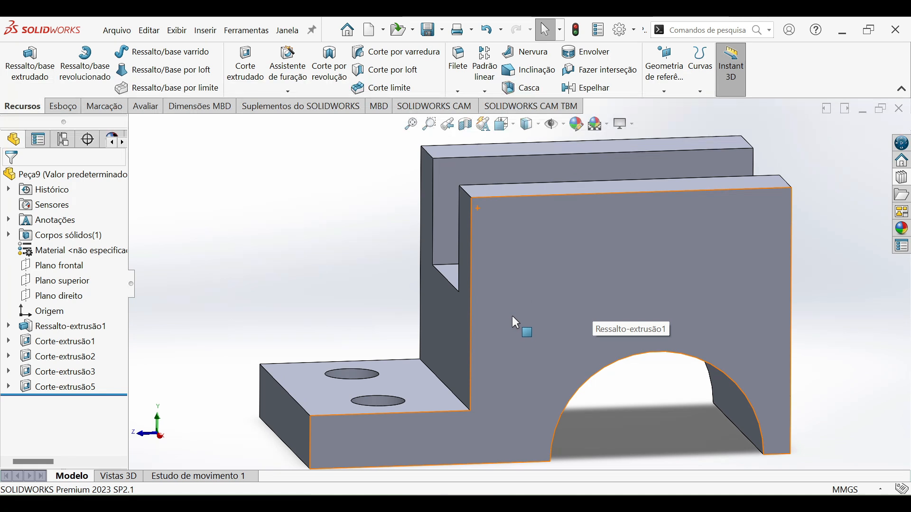
pyautogui.scroll(-2, 463, 333)
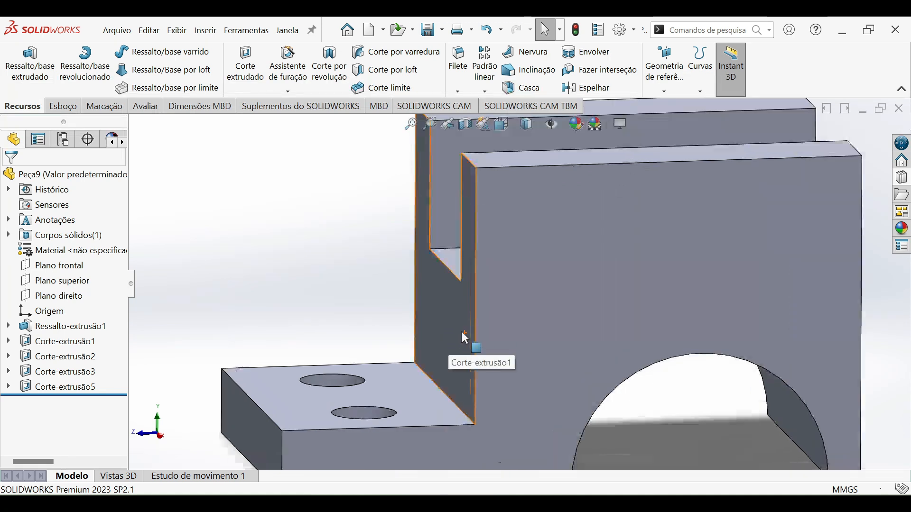
# - Switch to the reference drawing AULA - 7 (PEÇA 03).jpg and examine the dimensions around the step and the foot of the slope
pyautogui.hotkey('alt', 'Tab')
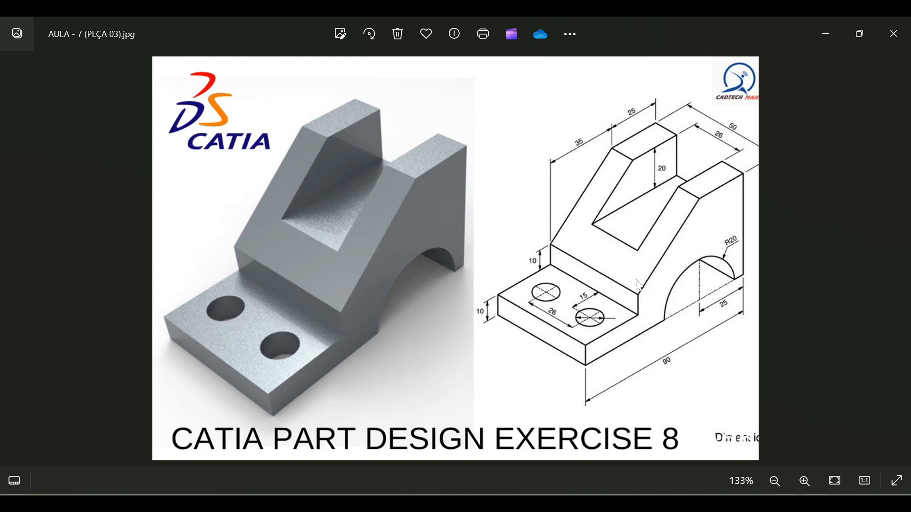
pyautogui.scroll(-1, 639, 286)
pyautogui.scroll(3, 349, 262)
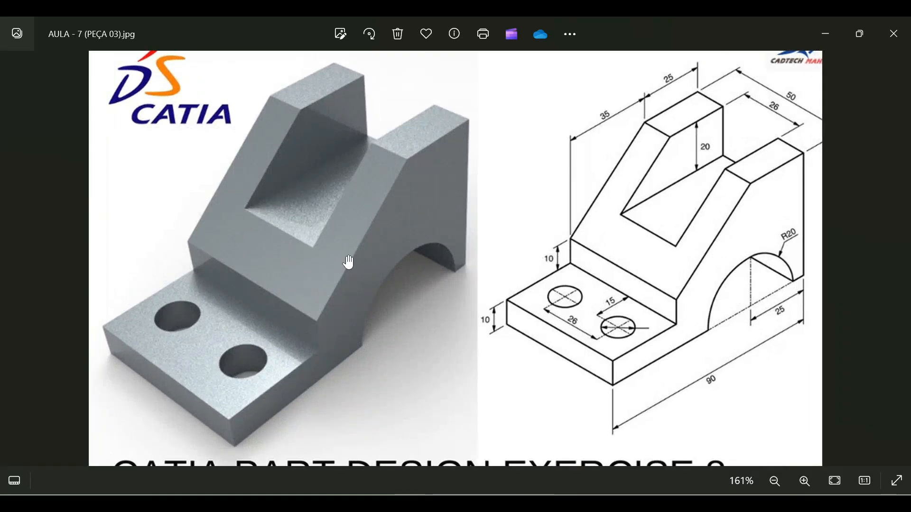
pyautogui.scroll(5, 631, 258)
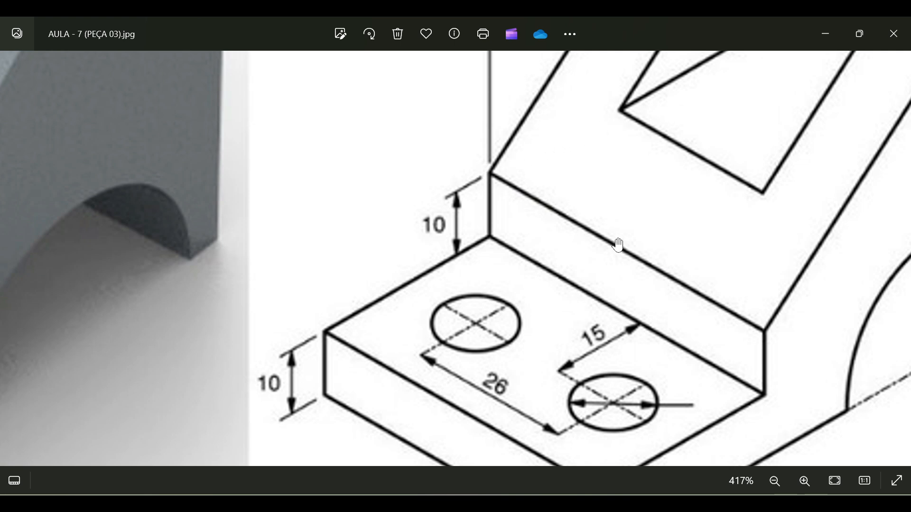
pyautogui.scroll(-5, 664, 261)
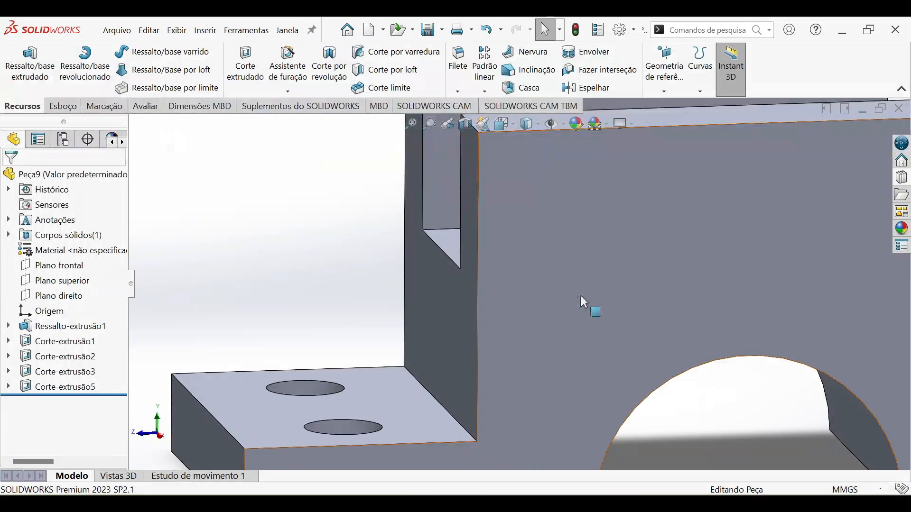
# - Return to SOLIDWORKS and inspect the bracket's vertical wall and side face where the slope belongs
pyautogui.scroll(-1, 630, 274)
pyautogui.scroll(2, 642, 276)
pyautogui.scroll(3, 643, 275)
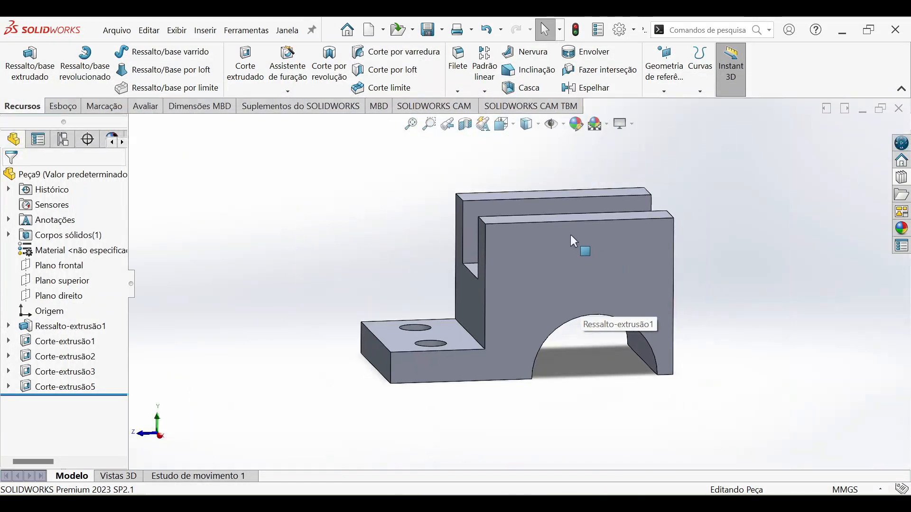
pyautogui.scroll(-2, 607, 274)
pyautogui.moveTo(547, 277); pyautogui.dragTo(483, 294, button='middle')
pyautogui.moveTo(654, 332); pyautogui.dragTo(542, 287, button='middle')
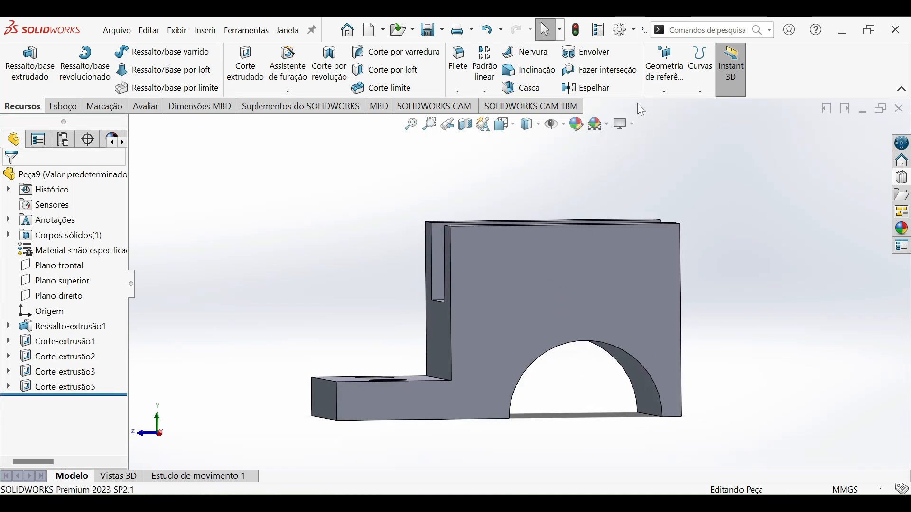
pyautogui.moveTo(484, 291); pyautogui.dragTo(498, 304, button='middle')
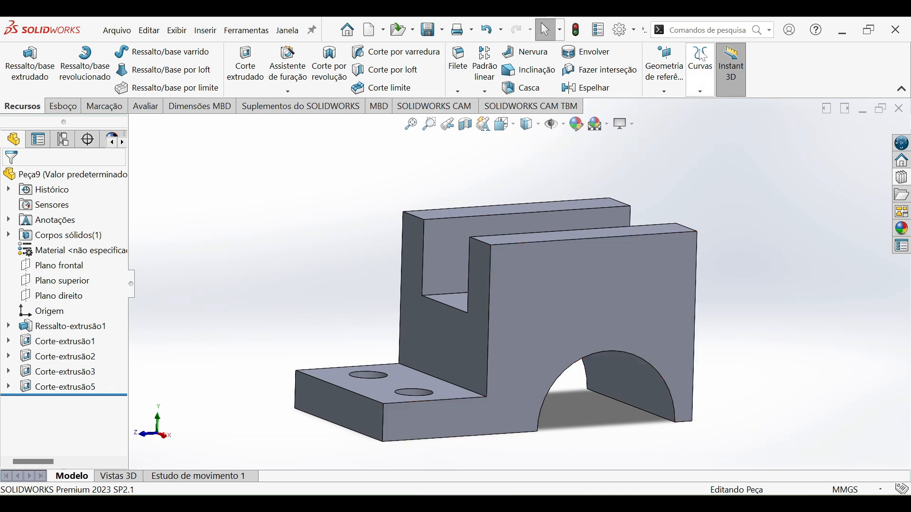
pyautogui.moveTo(547, 232); pyautogui.dragTo(558, 204, button='middle')
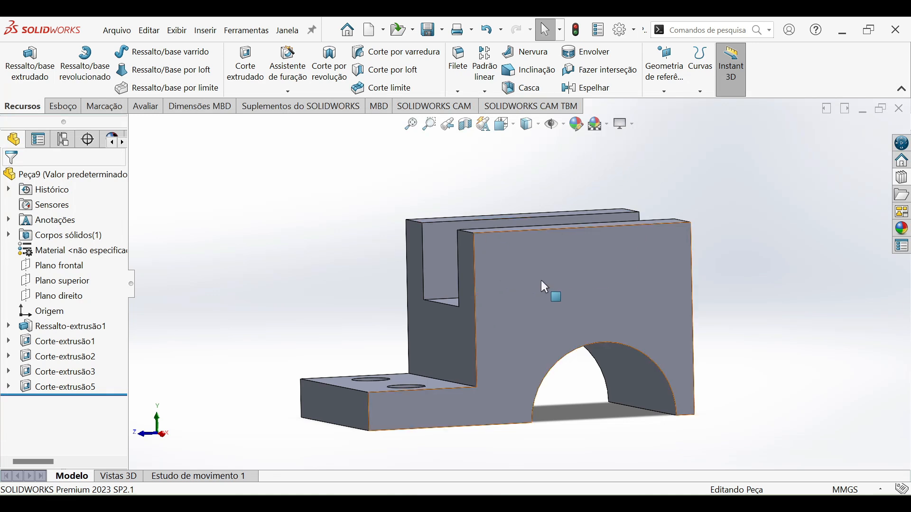
pyautogui.moveTo(466, 316); pyautogui.dragTo(453, 360, button='middle')
# - Create a reference plane offset 10 mm above the top face of the step with the two holes
pyautogui.scroll(-3, 456, 360)
pyautogui.scroll(-3, 463, 370)
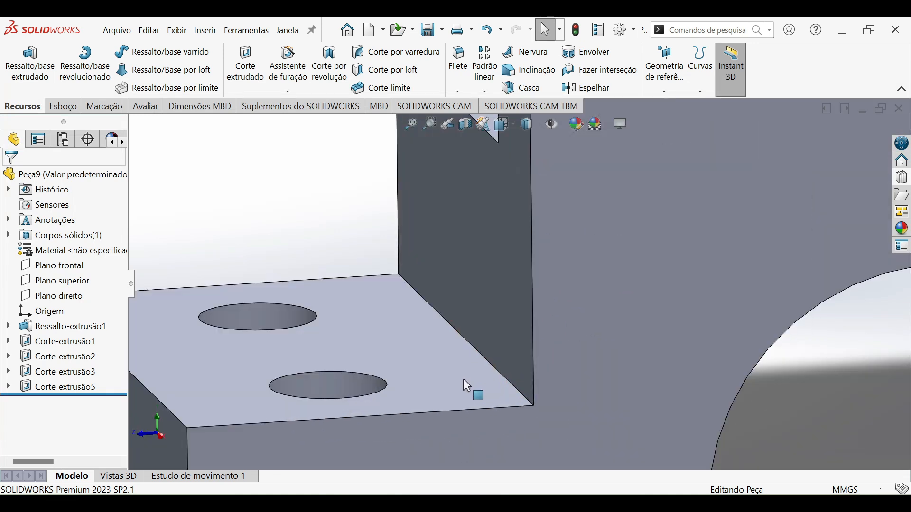
pyautogui.scroll(-3, 440, 362)
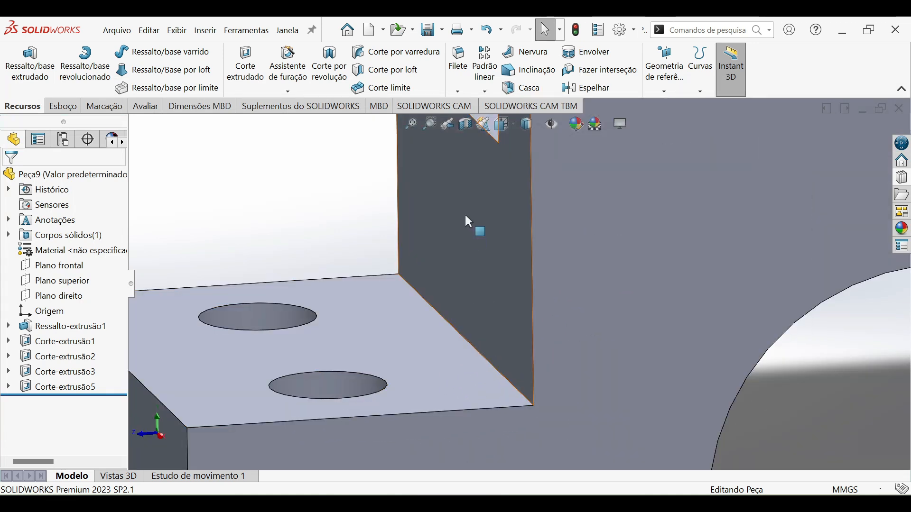
pyautogui.scroll(3, 482, 230)
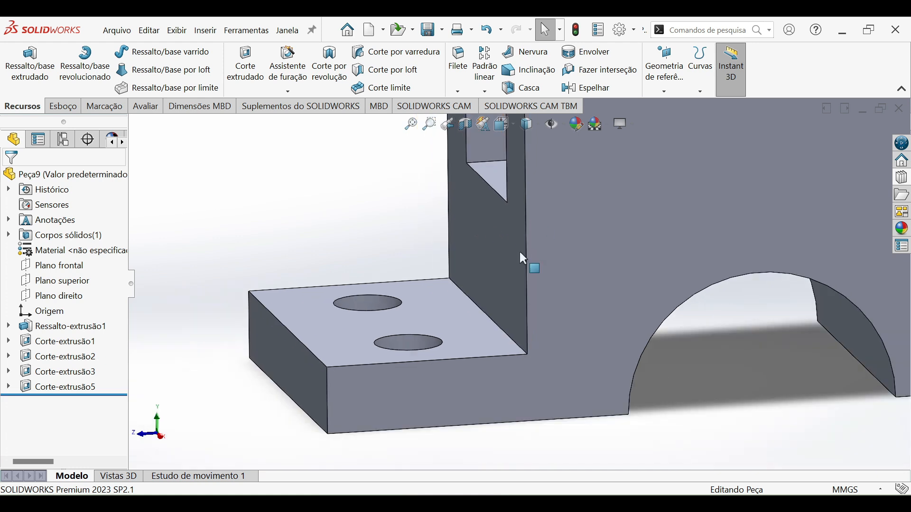
pyautogui.click(451, 309)
pyautogui.click(664, 91)
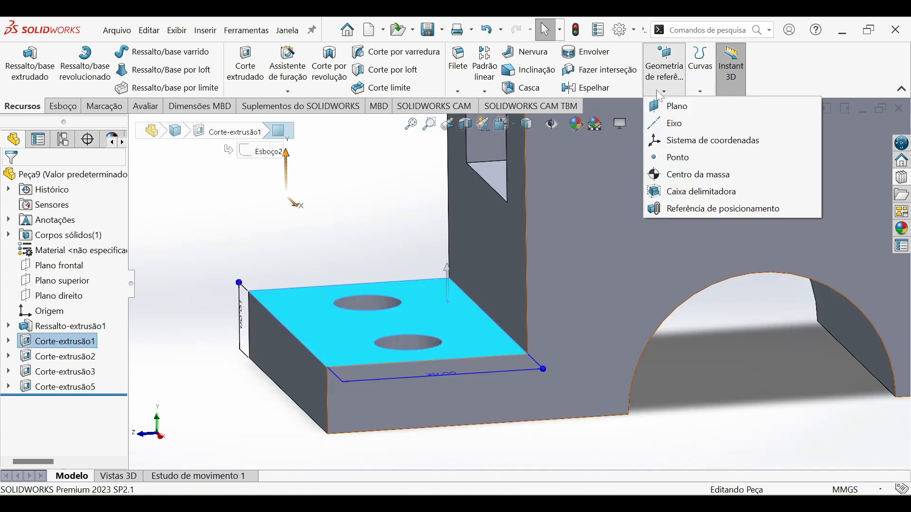
pyautogui.click(694, 114)
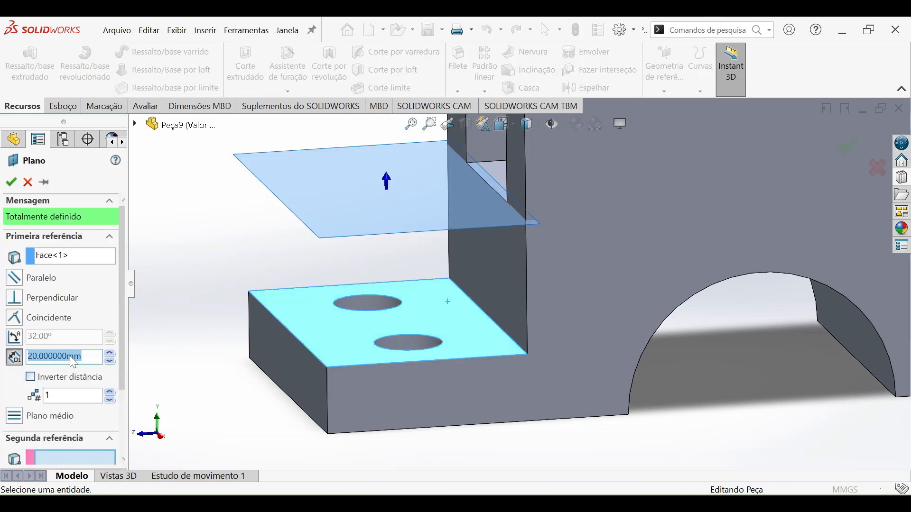
pyautogui.write('10')
pyautogui.press('Return')
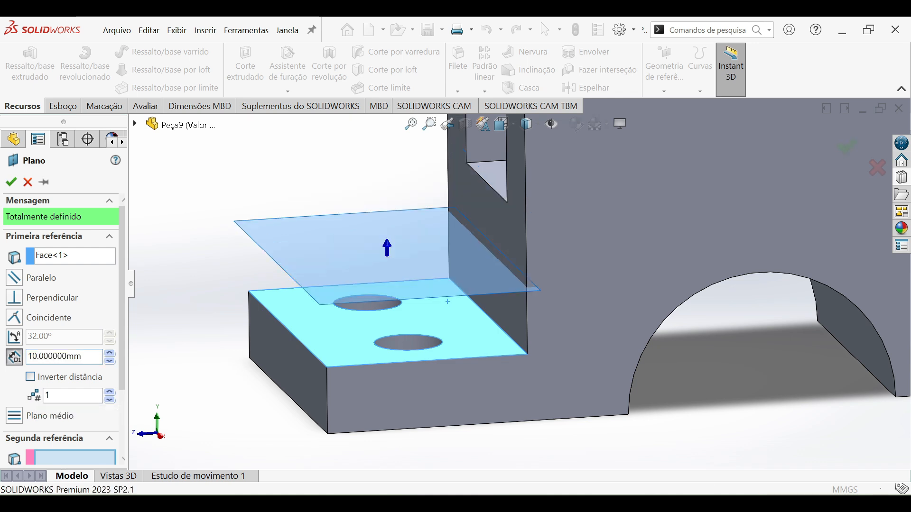
pyautogui.click(11, 184)
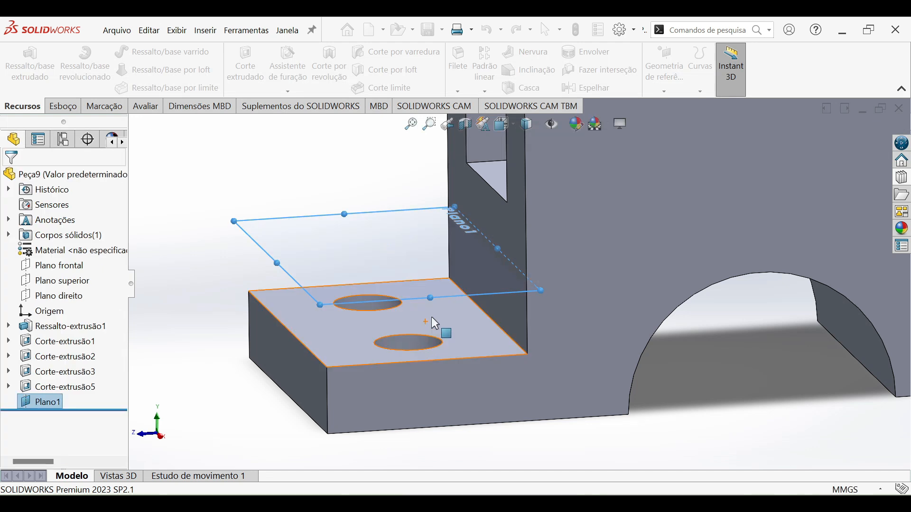
# - Examine the new offset plane from above and where it crosses the bracket's vertical wall
pyautogui.scroll(2, 416, 264)
pyautogui.scroll(3, 413, 258)
pyautogui.click(480, 244)
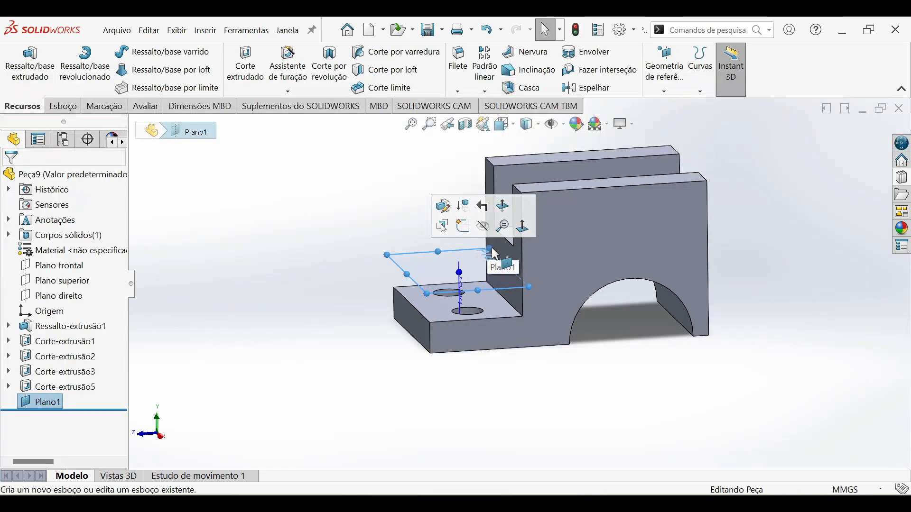
pyautogui.click(506, 124)
pyautogui.click(522, 182)
pyautogui.moveTo(615, 325); pyautogui.dragTo(610, 102)
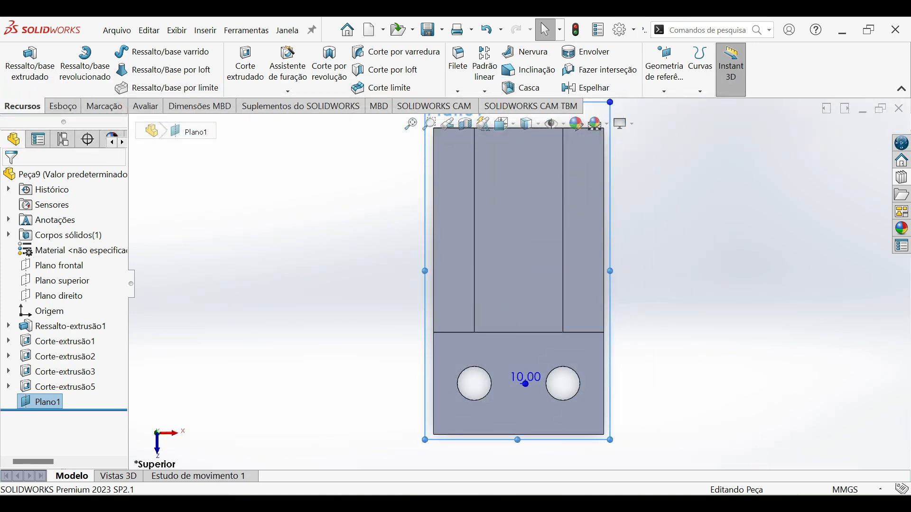
pyautogui.click(675, 372)
pyautogui.moveTo(675, 372); pyautogui.dragTo(610, 205, button='middle')
pyautogui.moveTo(540, 310); pyautogui.dragTo(453, 301, button='middle')
pyautogui.scroll(-3, 452, 300)
pyautogui.scroll(-3, 452, 300)
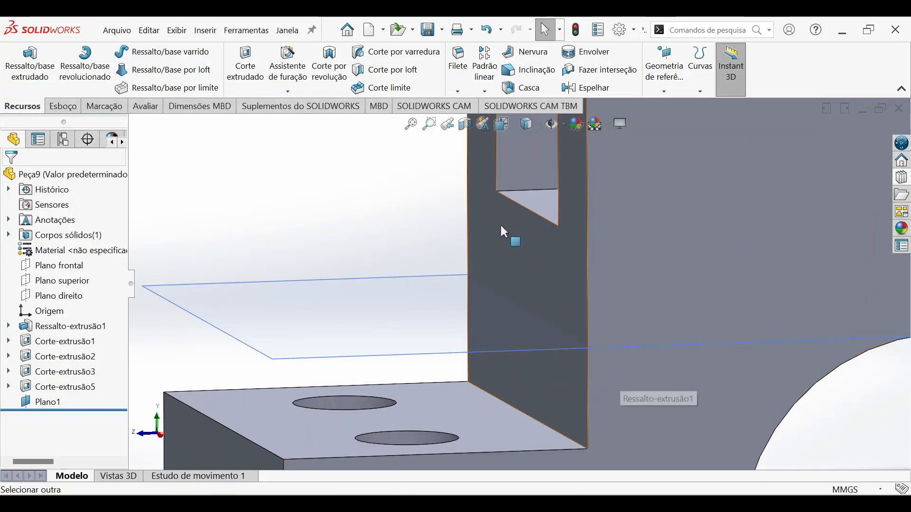
# - Sketch a horizontal construction line on the offset plane, spanning the full width of the vertical wall above the step
pyautogui.click(418, 301)
pyautogui.rightClick(404, 287)
pyautogui.click(435, 274)
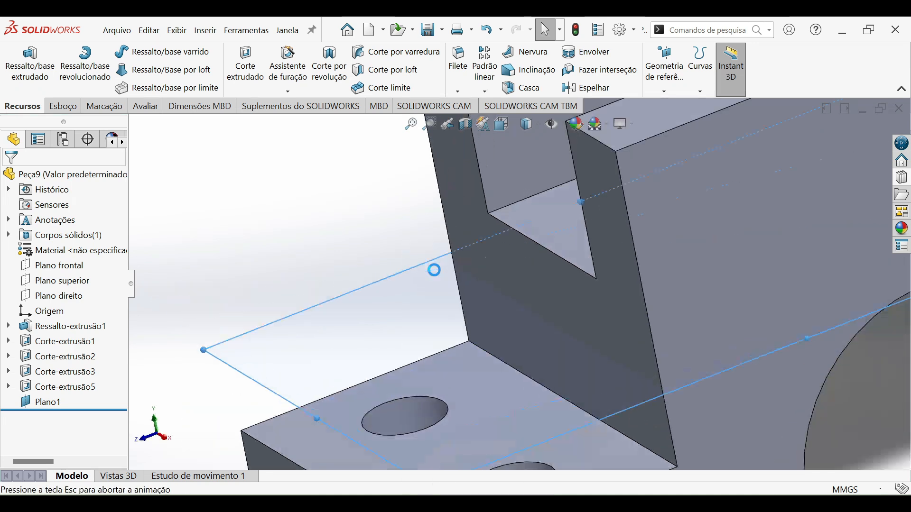
pyautogui.click(99, 52)
pyautogui.click(129, 85)
pyautogui.scroll(-3, 626, 349)
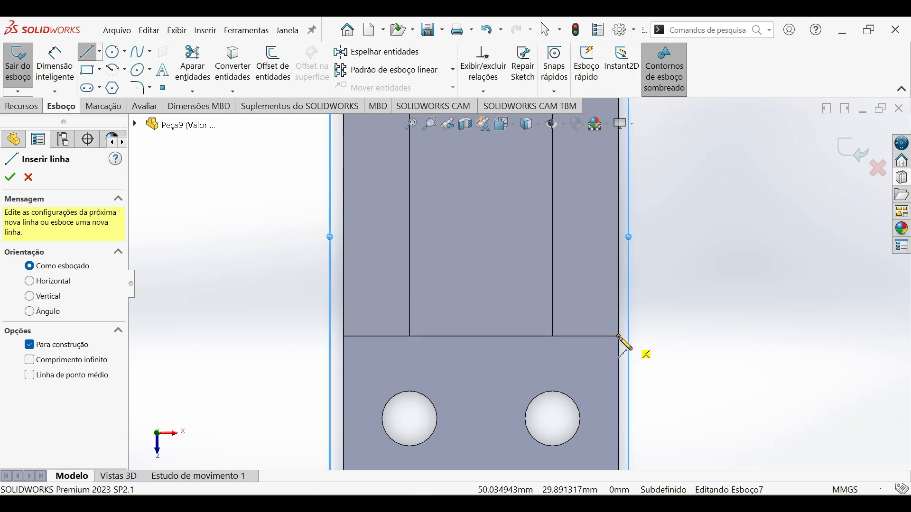
pyautogui.click(619, 337)
pyautogui.click(343, 336)
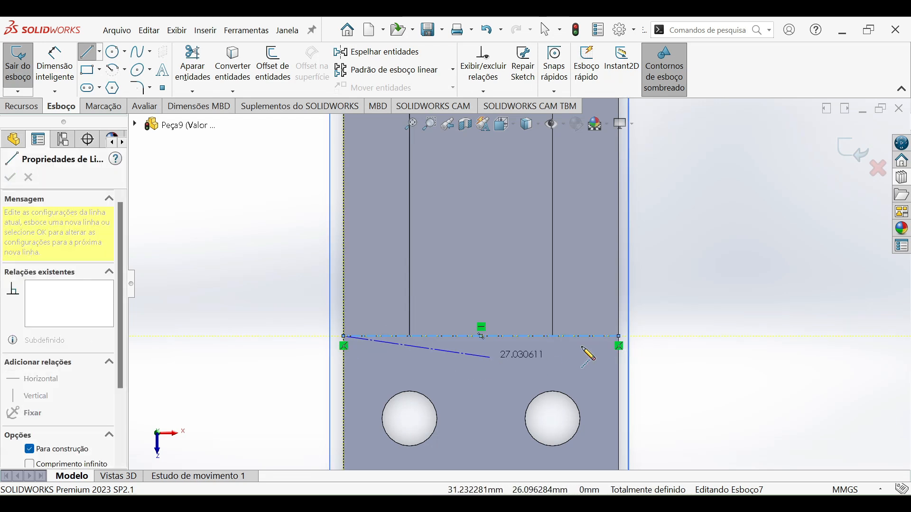
pyautogui.press('Escape')
# - Try to start a reference plane from the slot floor with the sketch open, and close the construction line's sketch
pyautogui.moveTo(670, 368); pyautogui.dragTo(616, 294, button='middle')
pyautogui.moveTo(653, 321); pyautogui.dragTo(675, 278, button='middle')
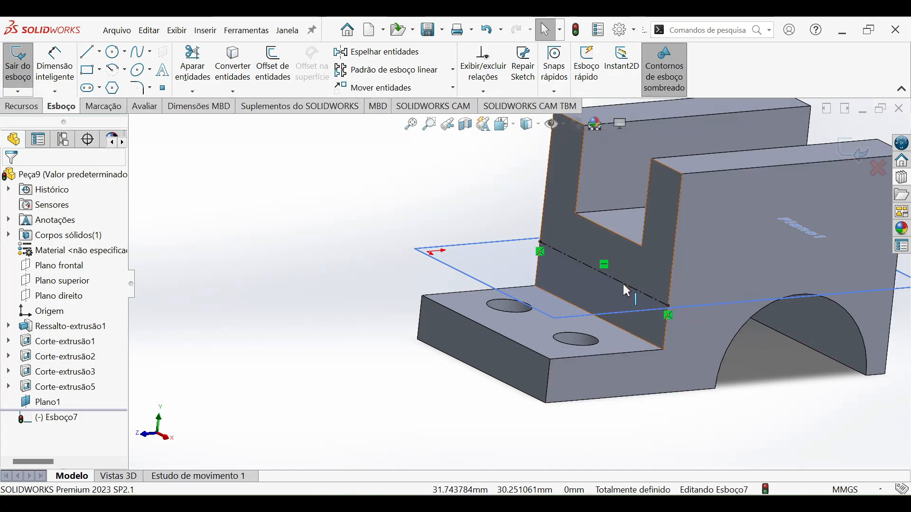
pyautogui.scroll(-4, 743, 343)
pyautogui.scroll(3, 752, 359)
pyautogui.moveTo(752, 359)
pyautogui.mouseDown(button='middle')
pyautogui.moveTo(715, 344)
pyautogui.moveTo(710, 321)
pyautogui.moveTo(764, 355)
pyautogui.mouseUp(button='middle')
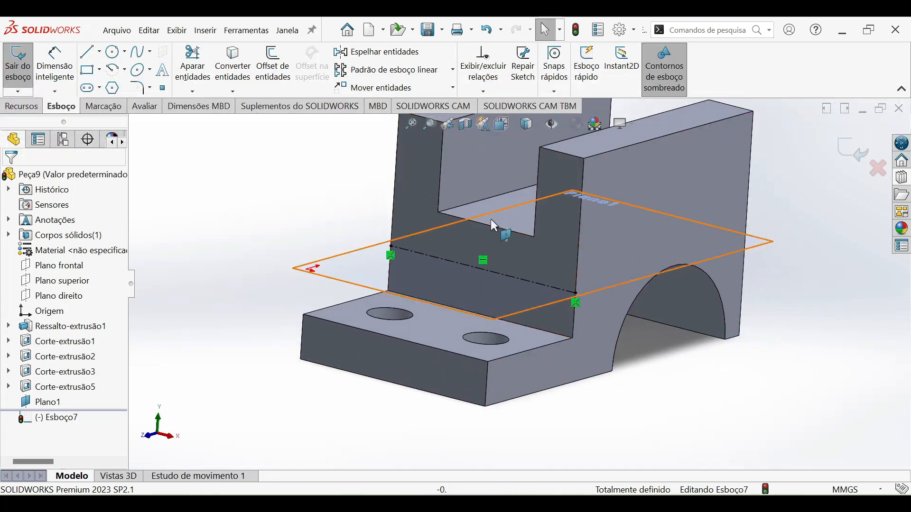
pyautogui.moveTo(515, 214)
pyautogui.mouseDown(button='middle')
pyautogui.moveTo(471, 205)
pyautogui.moveTo(501, 215)
pyautogui.mouseUp(button='middle')
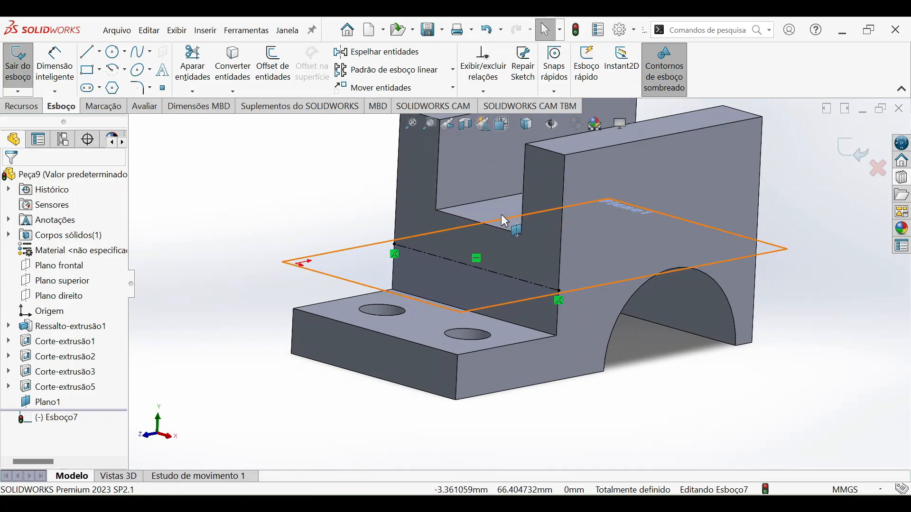
pyautogui.click(505, 221)
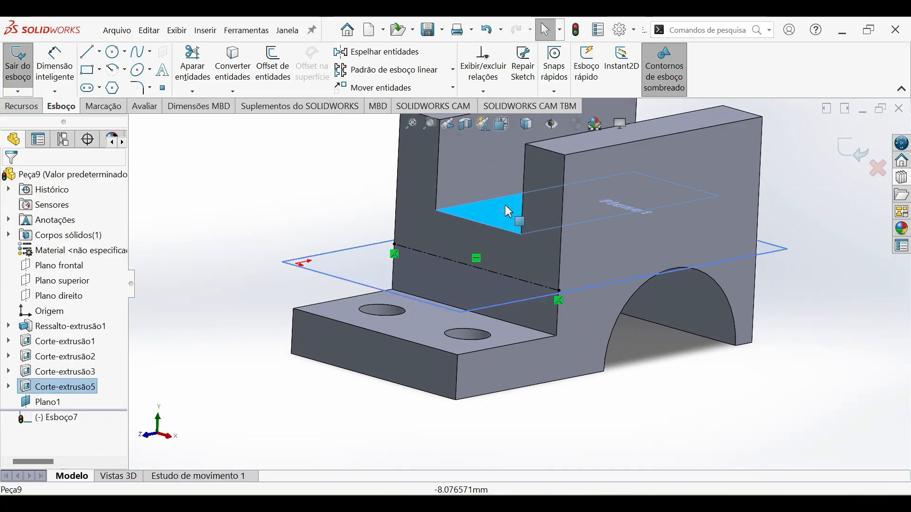
pyautogui.click(5, 109)
pyautogui.click(667, 92)
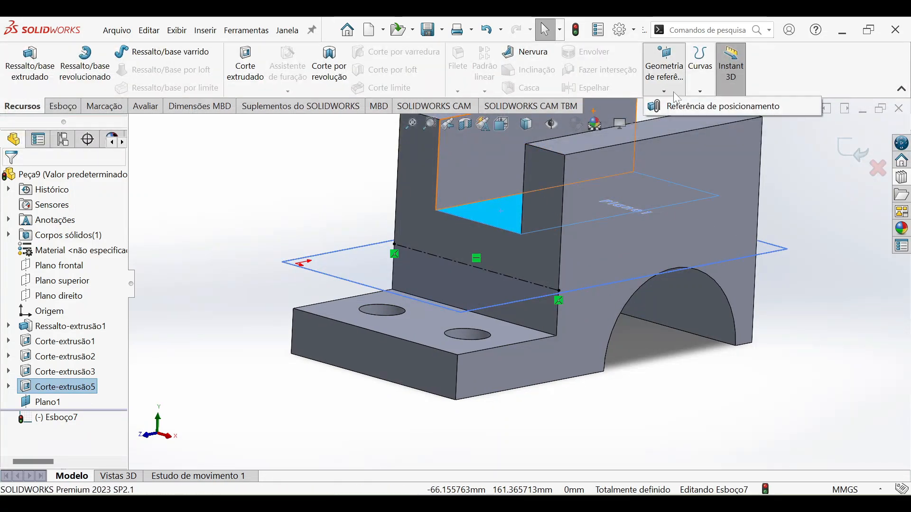
pyautogui.click(706, 107)
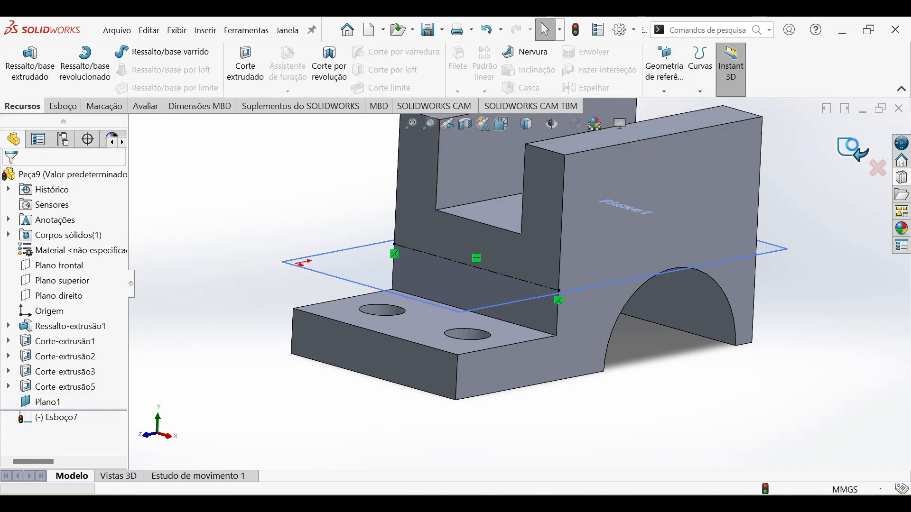
# - Define a reference plane at 32° to the slot floor, passing through the construction line on the vertical wall
pyautogui.click(507, 215)
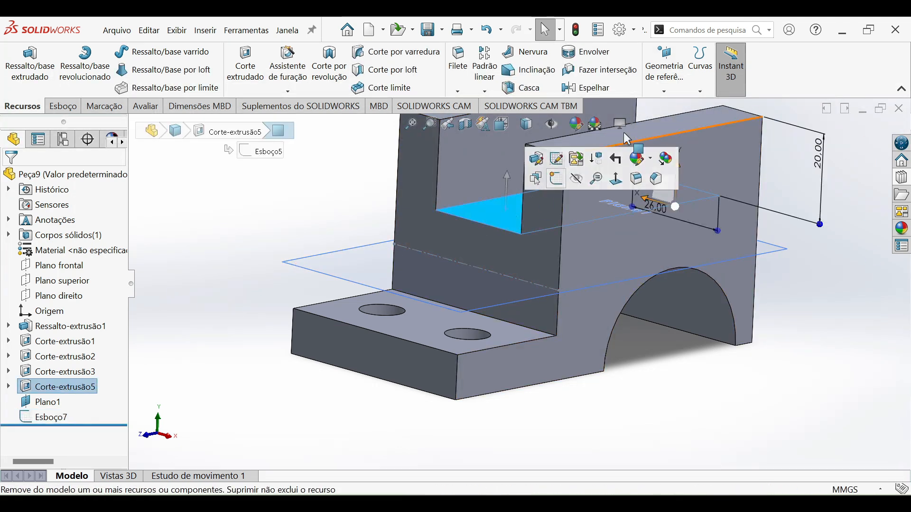
pyautogui.click(664, 91)
pyautogui.click(650, 107)
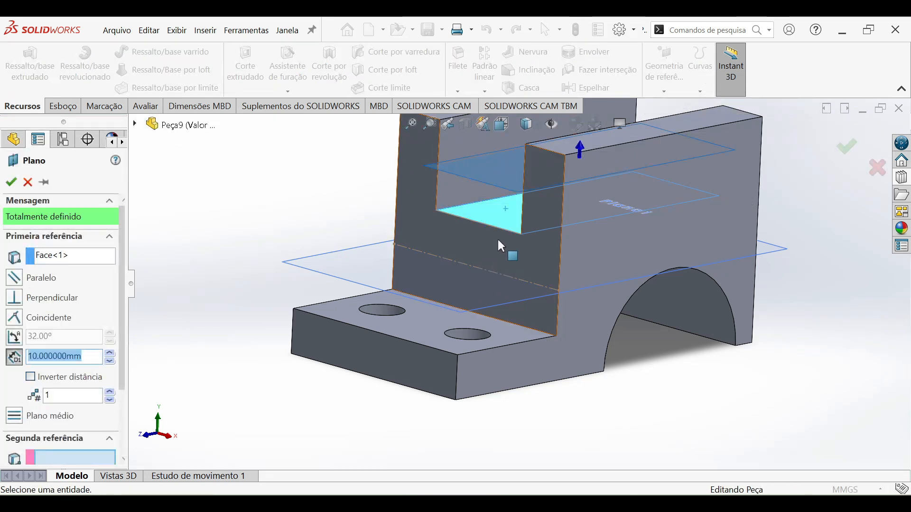
pyautogui.click(467, 270)
pyautogui.moveTo(624, 363); pyautogui.dragTo(560, 365, button='middle')
pyautogui.click(14, 338)
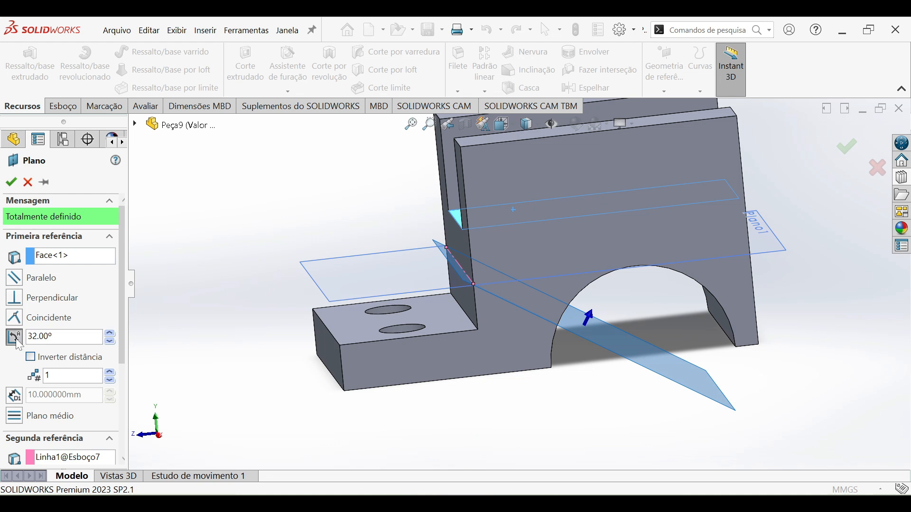
pyautogui.moveTo(42, 336); pyautogui.dragTo(54, 337)
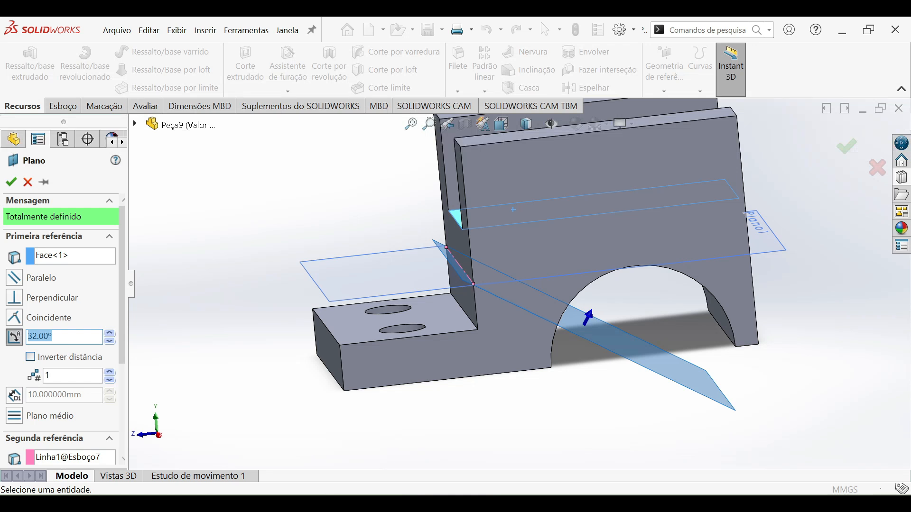
# - Examine the tilt direction of the previewed plane relative to the slot floor, vertical wall and side face
pyautogui.moveTo(378, 369); pyautogui.dragTo(410, 335, button='middle')
pyautogui.scroll(5, 480, 198)
pyautogui.scroll(-2, 524, 217)
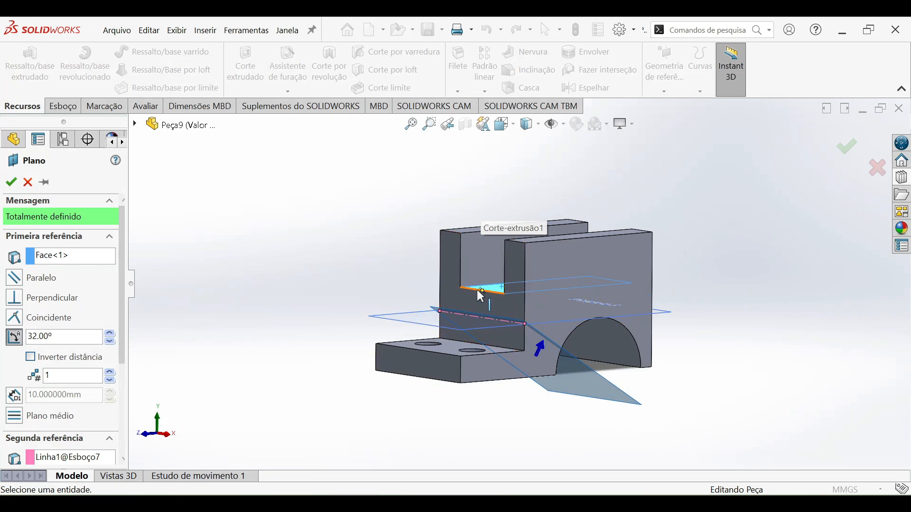
pyautogui.scroll(-4, 545, 377)
pyautogui.scroll(-1, 720, 440)
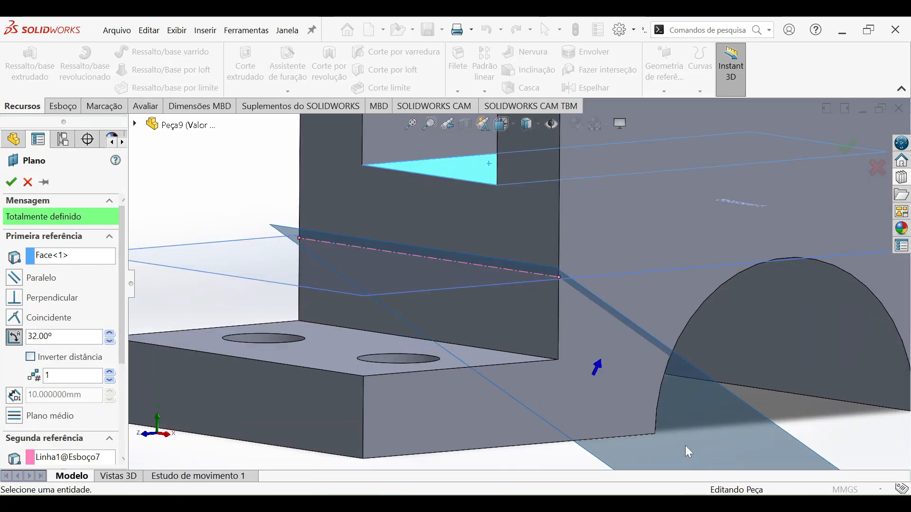
pyautogui.scroll(6, 534, 378)
pyautogui.scroll(-2, 499, 226)
pyautogui.moveTo(503, 337); pyautogui.dragTo(532, 256, button='middle')
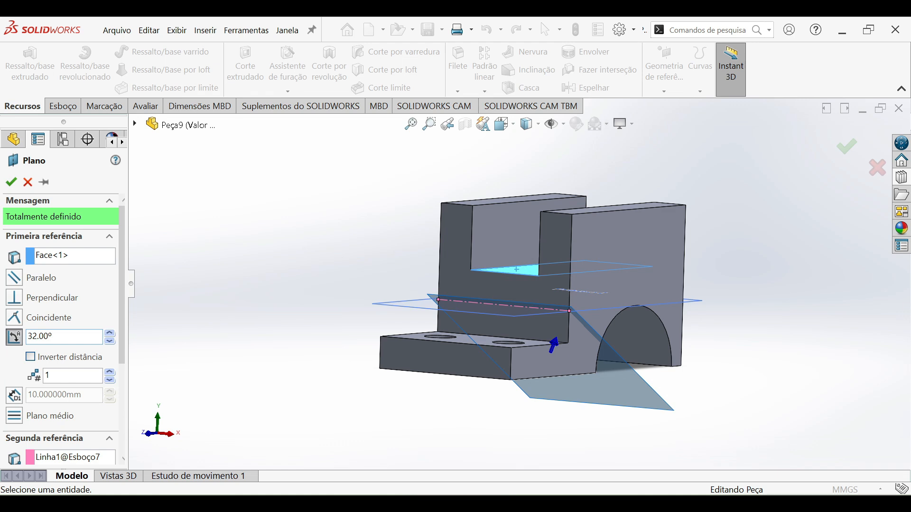
pyautogui.moveTo(310, 269); pyautogui.dragTo(277, 276, button='middle')
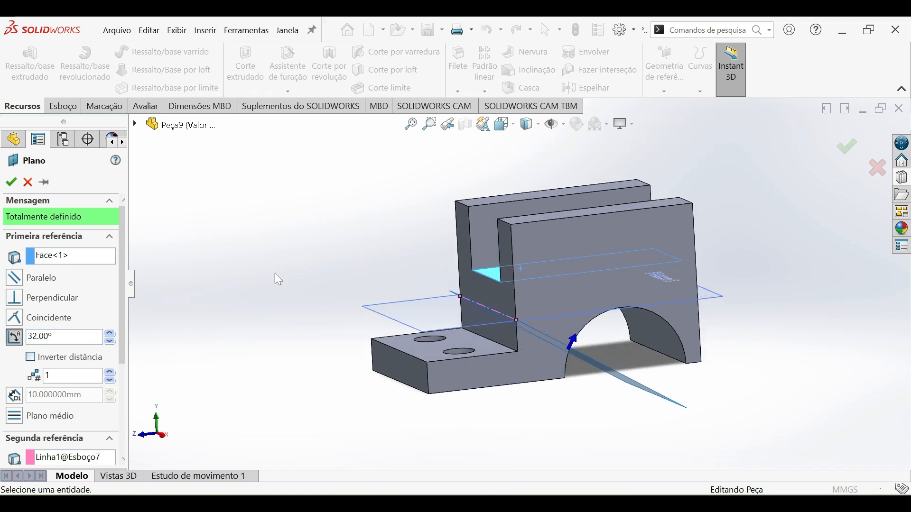
# - Flip the 32° plane's angle direction so it rises through the upper block, and create the plane
pyautogui.click(31, 357)
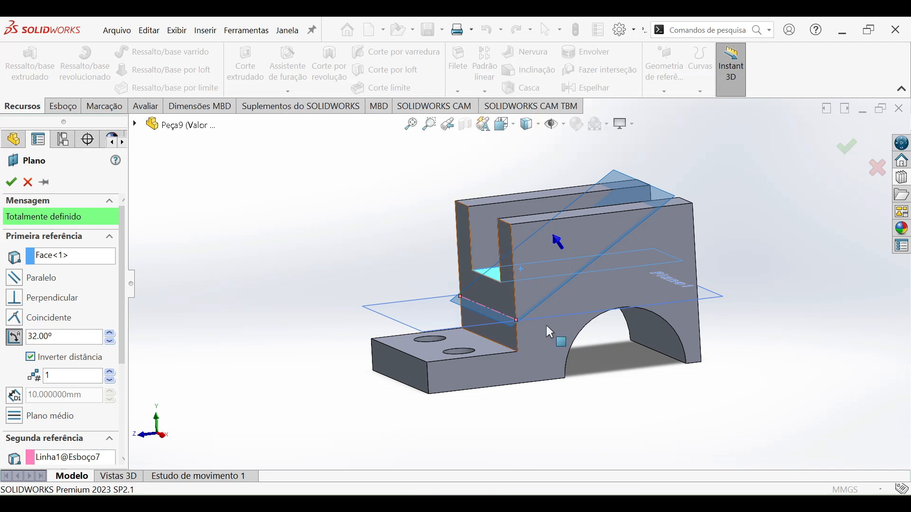
pyautogui.scroll(-6, 483, 309)
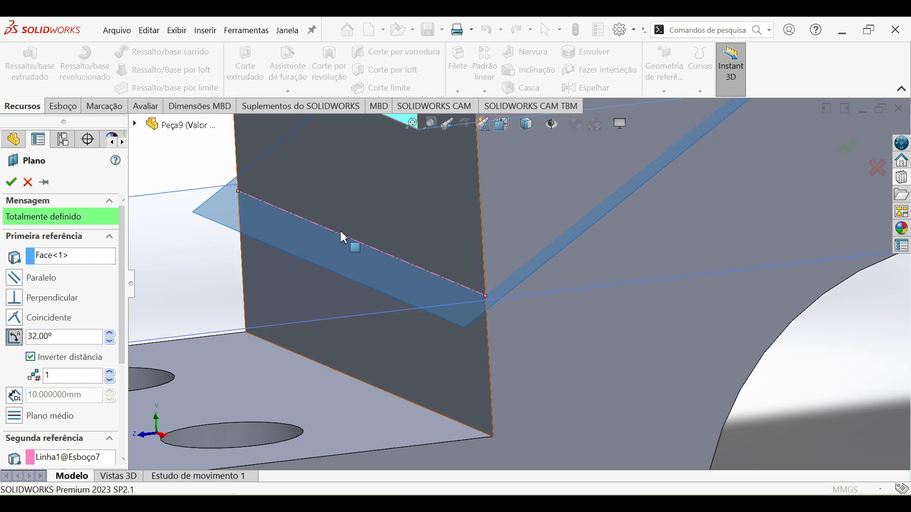
pyautogui.scroll(3, 486, 315)
pyautogui.scroll(5, 489, 314)
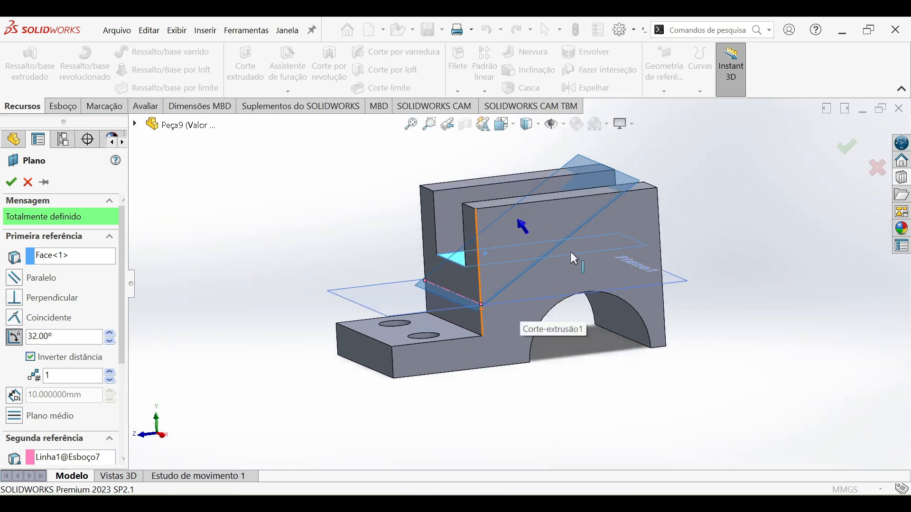
pyautogui.moveTo(543, 232); pyautogui.dragTo(520, 219, button='middle')
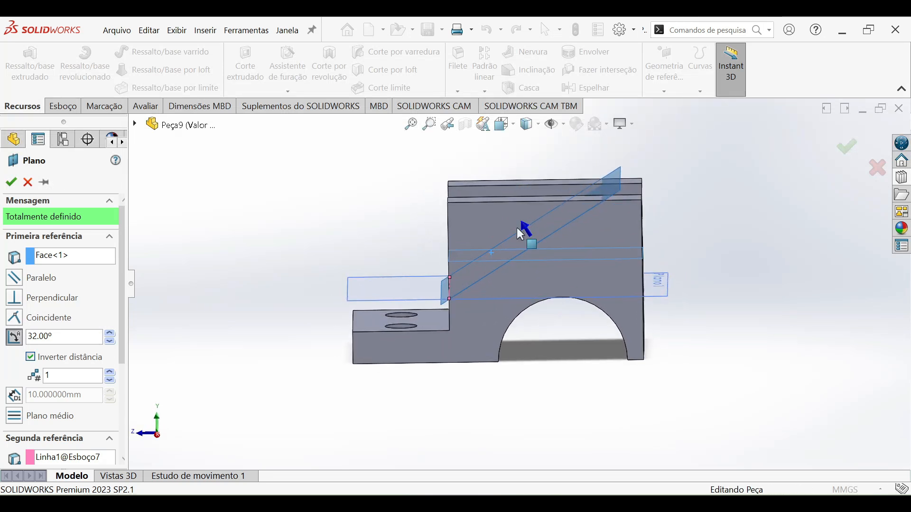
pyautogui.click(11, 184)
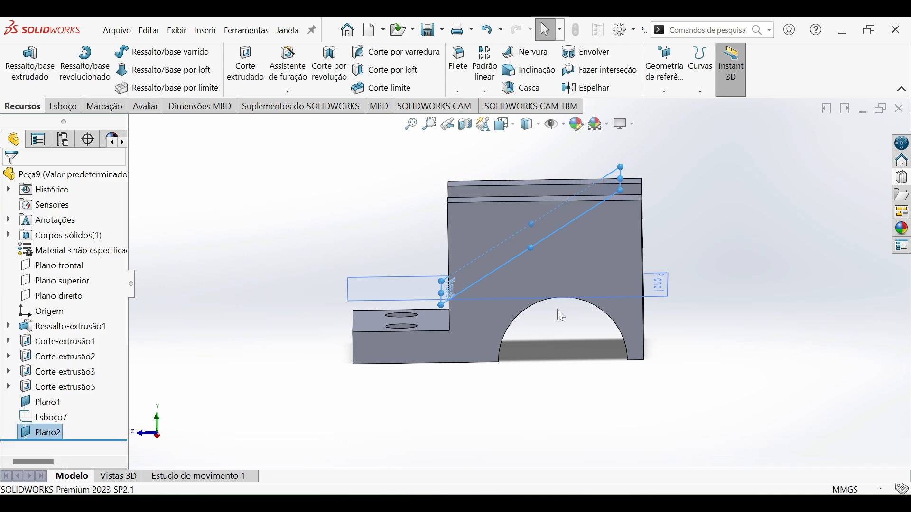
# - Examine the inclined plane where it crosses the bracket's side face, top edge and vertical wall
pyautogui.scroll(-2, 479, 290)
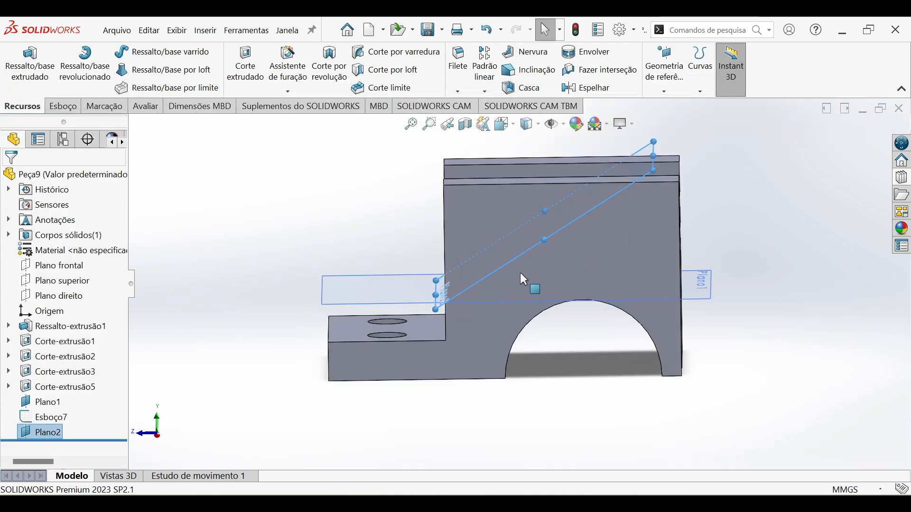
pyautogui.scroll(-2, 525, 278)
pyautogui.moveTo(648, 183); pyautogui.dragTo(476, 231, button='middle')
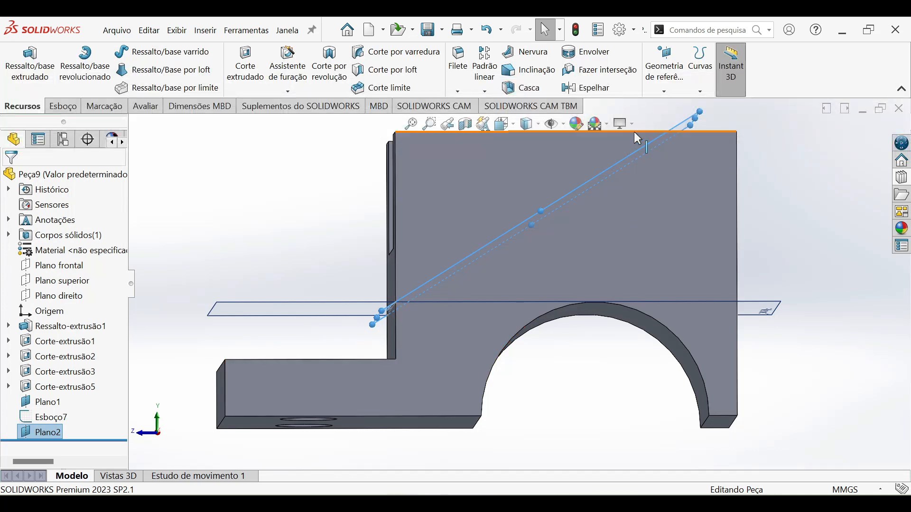
pyautogui.scroll(-4, 403, 326)
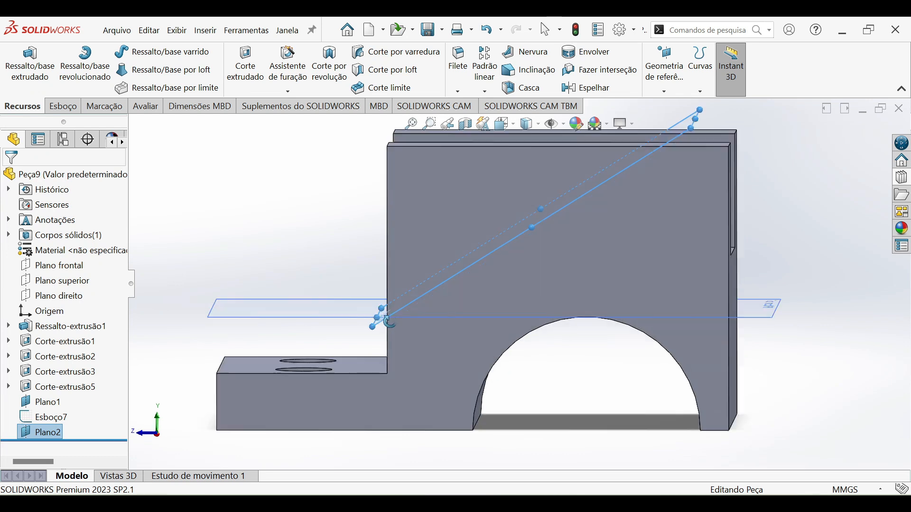
# - Examine where the inclined plane meets the construction line on the vertical wall and crosses the block's top edge
pyautogui.scroll(-5, 399, 320)
pyautogui.moveTo(486, 271); pyautogui.dragTo(484, 266, button='middle')
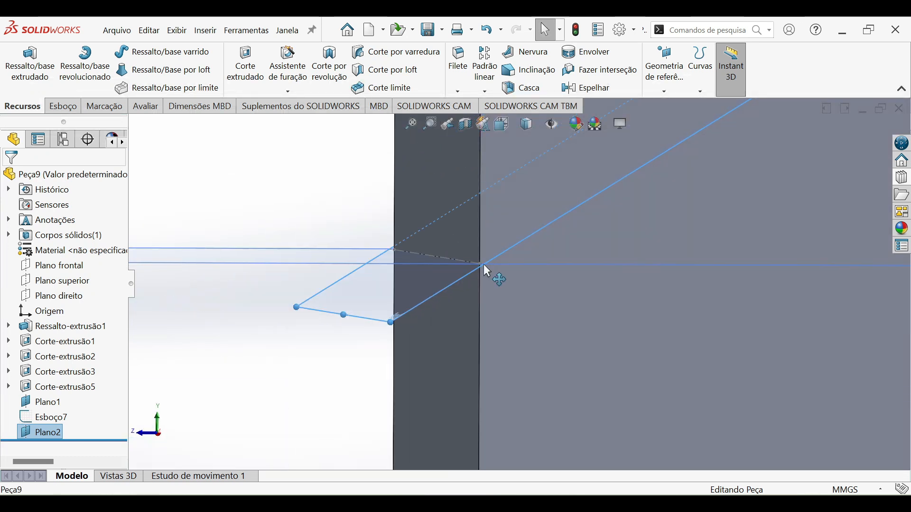
pyautogui.scroll(4, 453, 266)
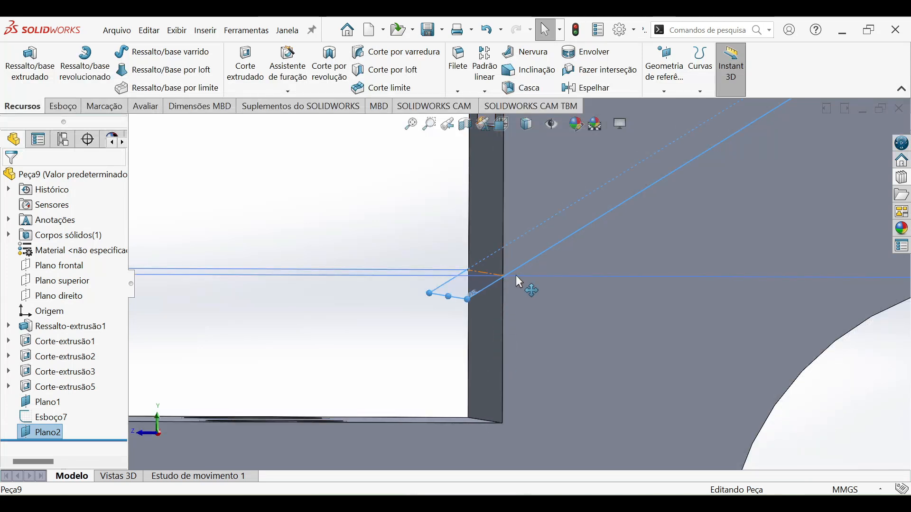
pyautogui.scroll(5, 786, 208)
pyautogui.scroll(-5, 631, 216)
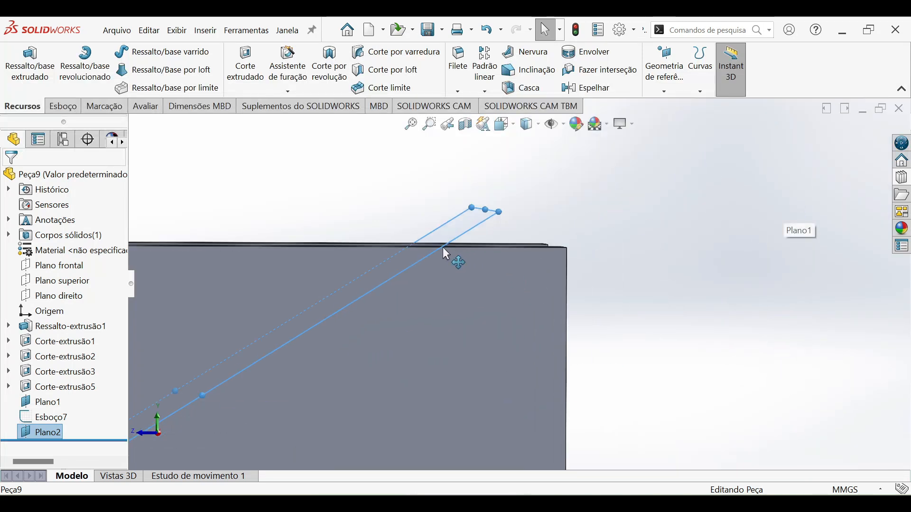
pyautogui.scroll(3, 521, 286)
pyautogui.scroll(-7, 502, 265)
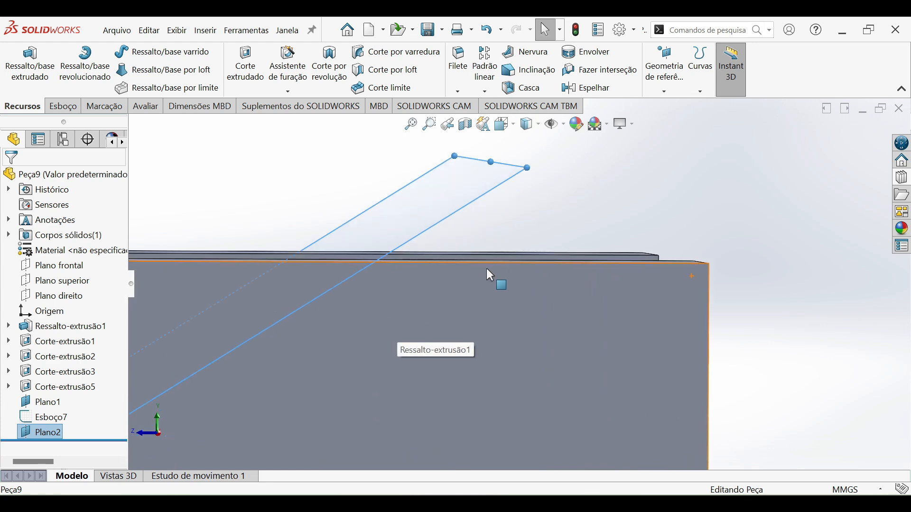
pyautogui.moveTo(650, 285); pyautogui.dragTo(284, 419, button='middle')
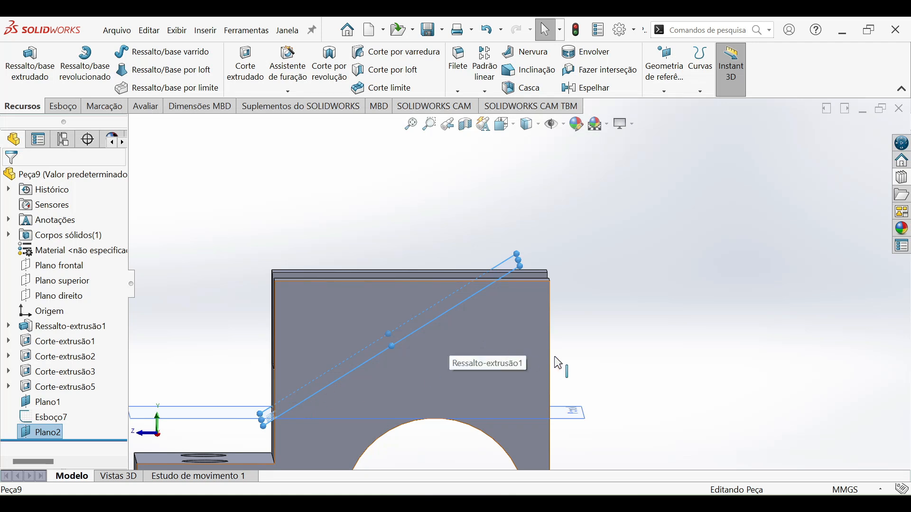
pyautogui.moveTo(554, 354)
pyautogui.mouseDown(button='middle')
pyautogui.moveTo(429, 350)
pyautogui.moveTo(417, 357)
pyautogui.mouseUp(button='middle')
# - Switch to Paint and sketch the bracket's side profile in black, with a low front step, sloped front and flat top
pyautogui.hotkey('alt', 'Tab')
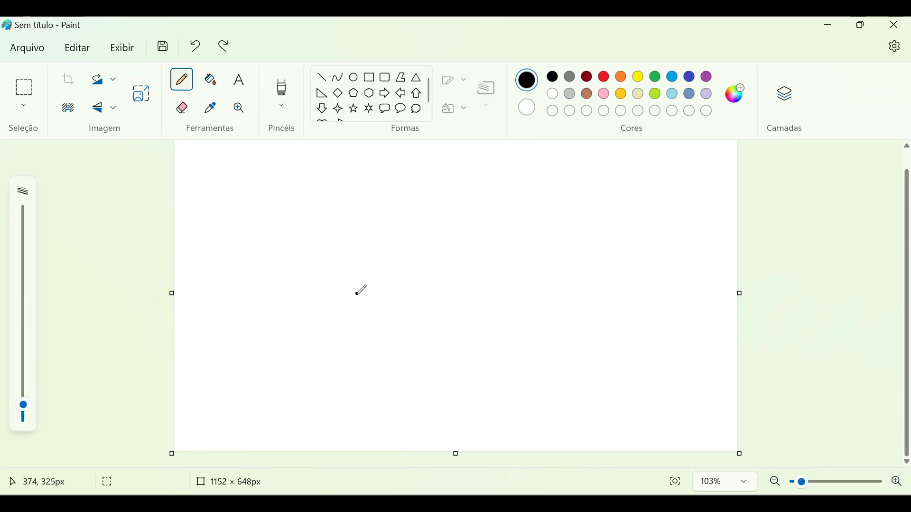
pyautogui.moveTo(361, 293); pyautogui.dragTo(375, 293)
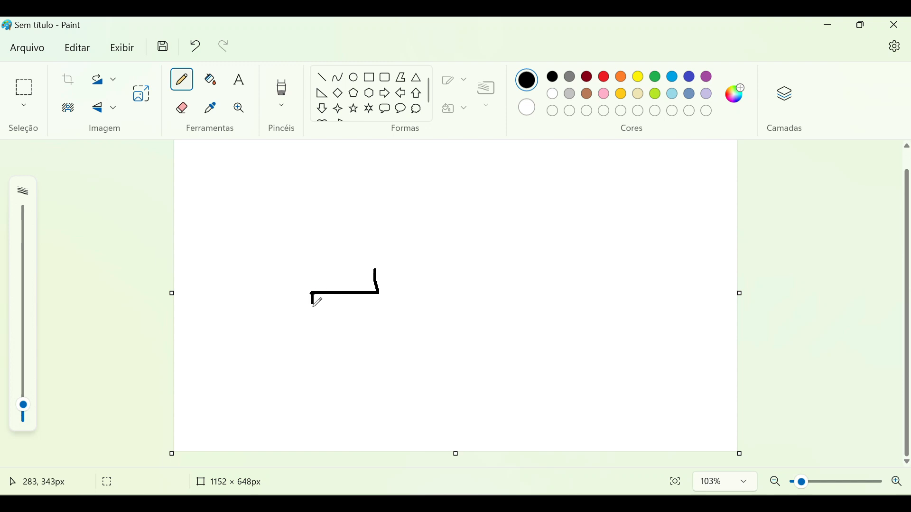
pyautogui.moveTo(322, 316); pyautogui.dragTo(522, 310)
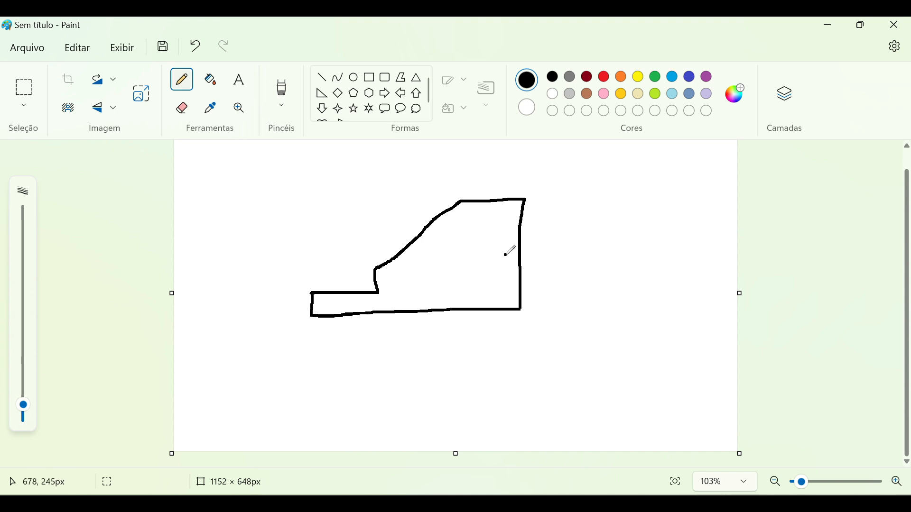
pyautogui.hotkey('alt', 'Tab')
pyautogui.hotkey('alt', 'Tab')
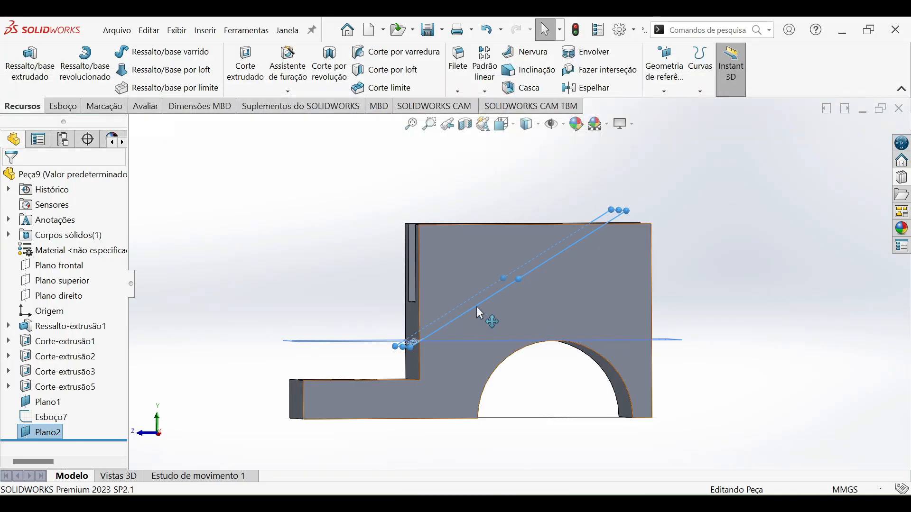
pyautogui.hotkey('alt', 'Tab')
# - Draw a red right triangle under the slope, mark its lower angle and label both front step heights 10
pyautogui.click(607, 78)
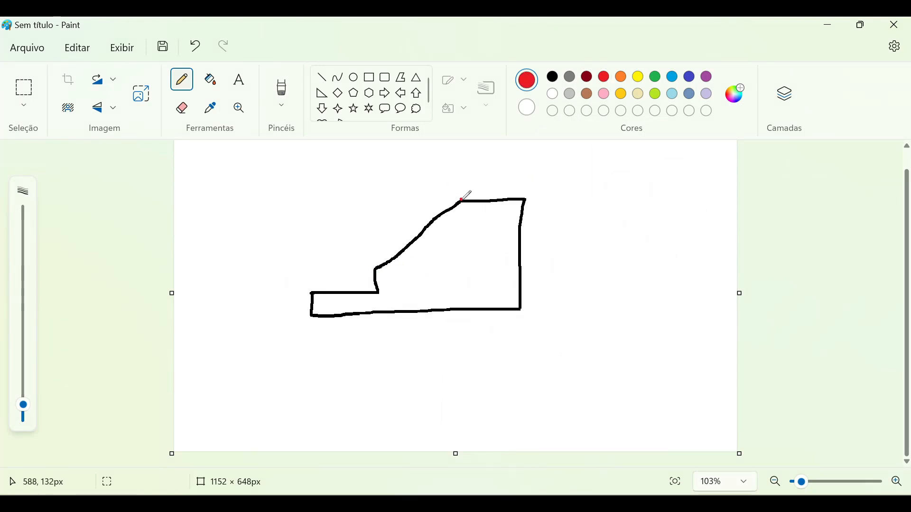
pyautogui.moveTo(464, 228); pyautogui.dragTo(462, 265)
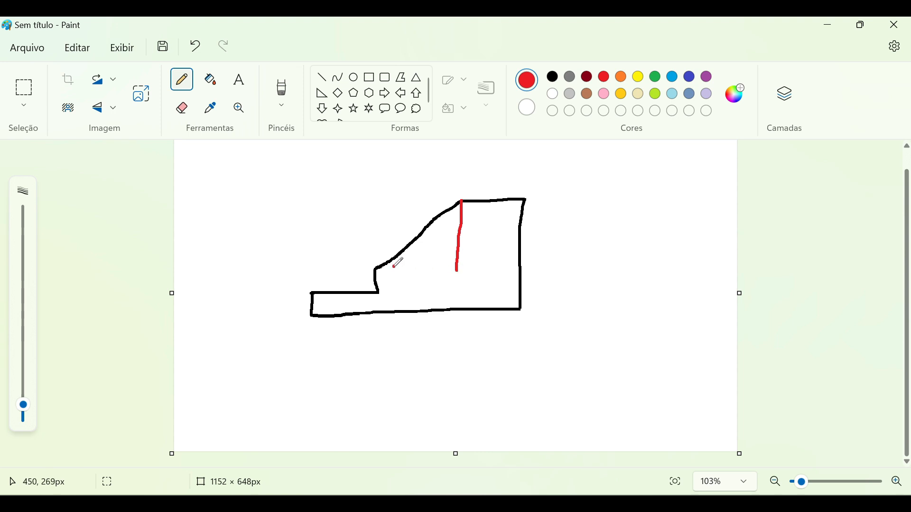
pyautogui.moveTo(383, 268); pyautogui.dragTo(447, 268)
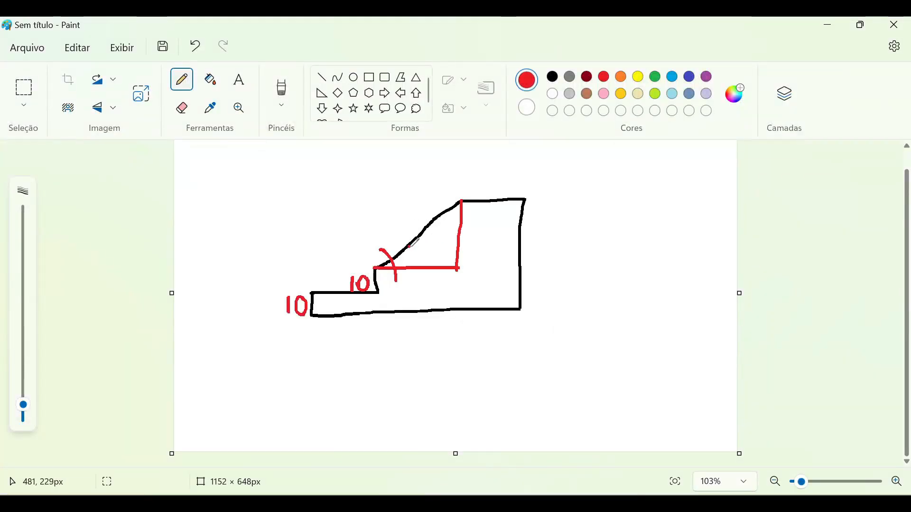
pyautogui.click(416, 247)
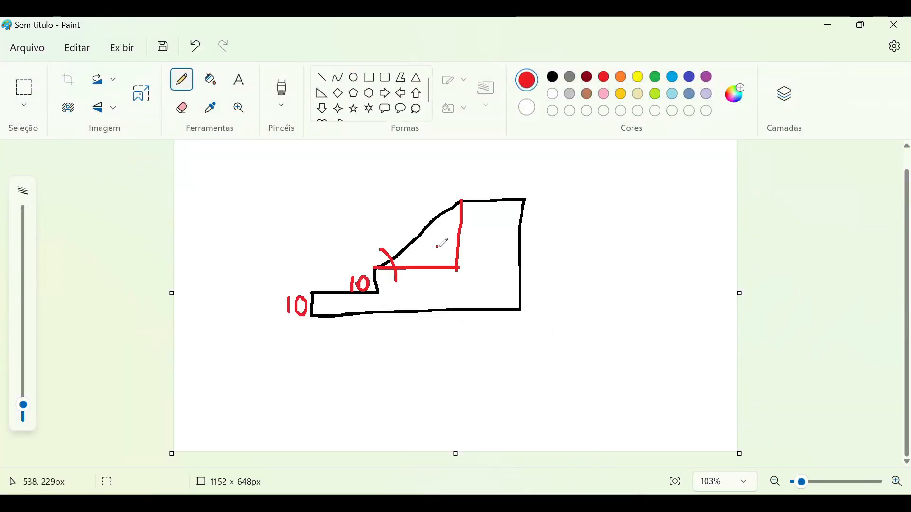
# - Add a black dashed horizontal line across the upper block, and write red dimensions 10 beneath it and 25 above the top edge
pyautogui.click(552, 76)
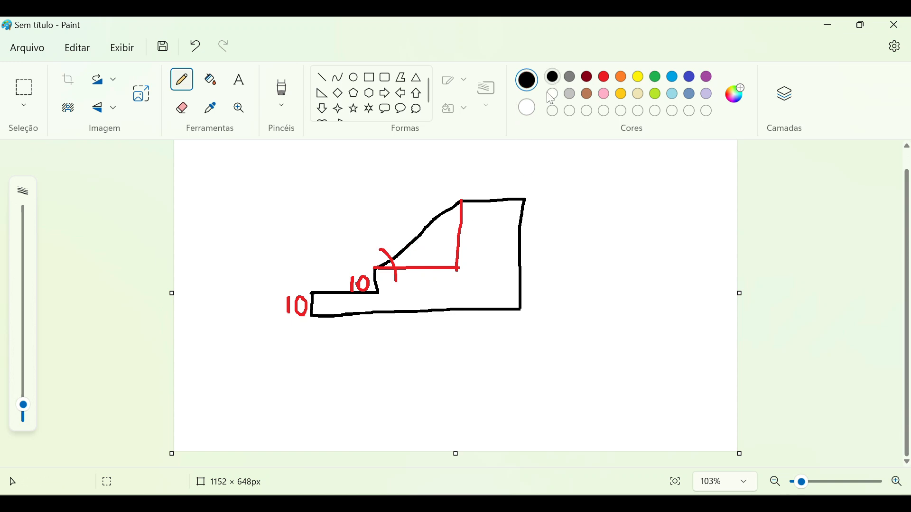
pyautogui.click(436, 246)
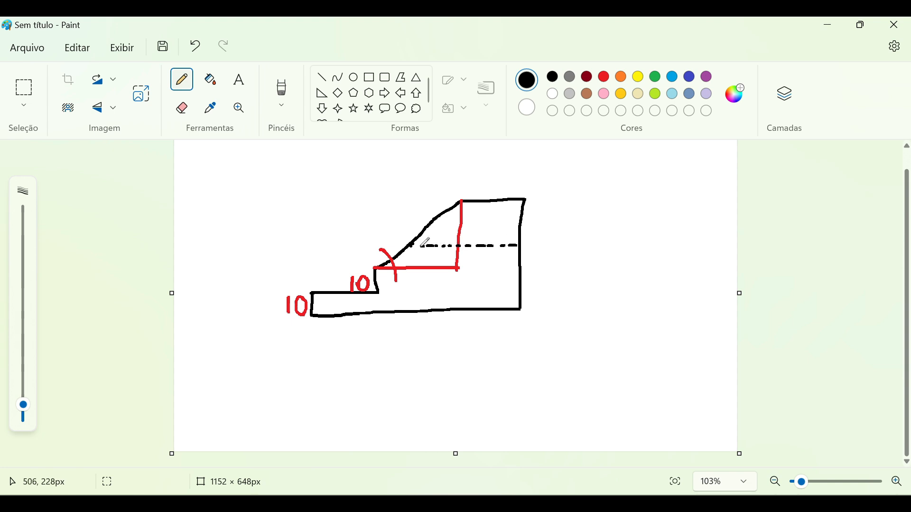
pyautogui.click(604, 76)
pyautogui.click(552, 160)
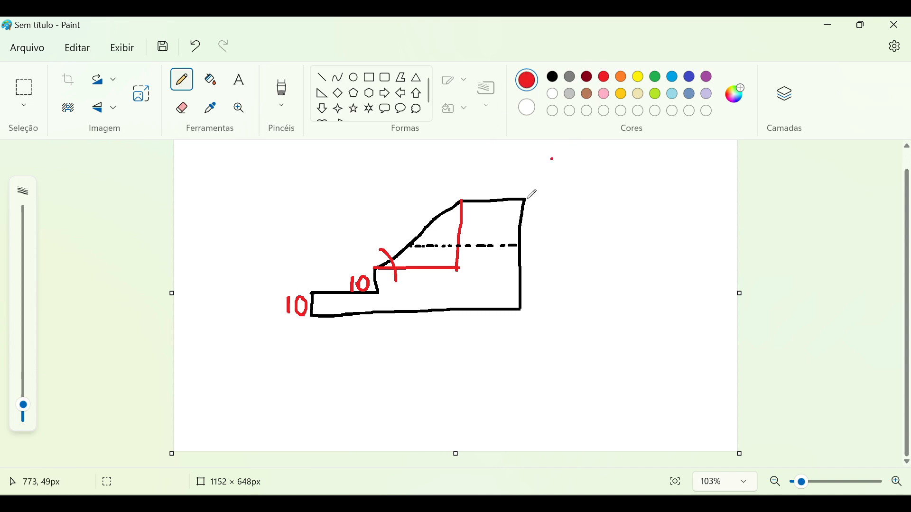
pyautogui.hotkey('alt', 'Tab')
pyautogui.hotkey('alt', 'Tab')
pyautogui.click(422, 257)
pyautogui.hotkey('ctrl', 'z')
pyautogui.click(463, 257)
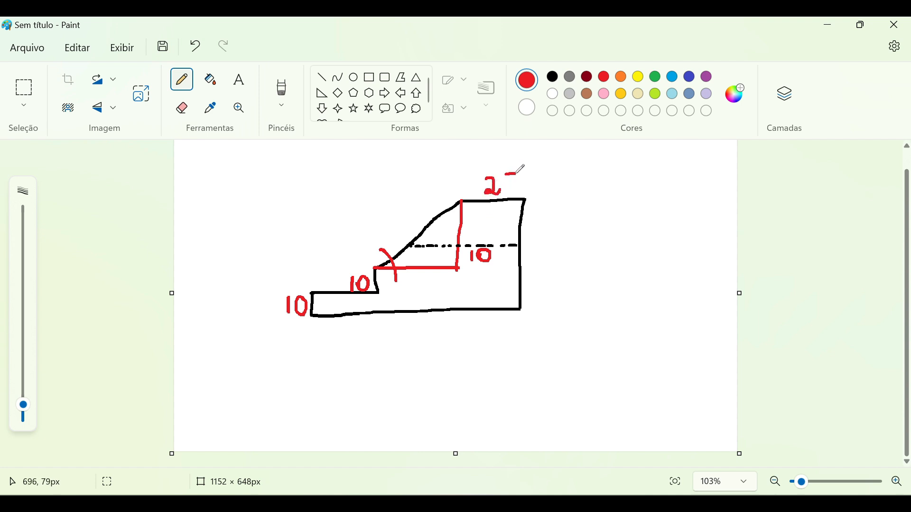
pyautogui.click(495, 283)
# - Add a red overall height dimension of 50 beside the profile, with extension lines at the top and base levels
pyautogui.moveTo(573, 200)
pyautogui.mouseDown()
pyautogui.moveTo(602, 199)
pyautogui.moveTo(589, 205)
pyautogui.moveTo(592, 318)
pyautogui.moveTo(603, 316)
pyautogui.mouseUp()
pyautogui.moveTo(572, 247)
pyautogui.mouseDown()
pyautogui.moveTo(556, 264)
pyautogui.moveTo(574, 263)
pyautogui.moveTo(583, 250)
pyautogui.mouseUp()
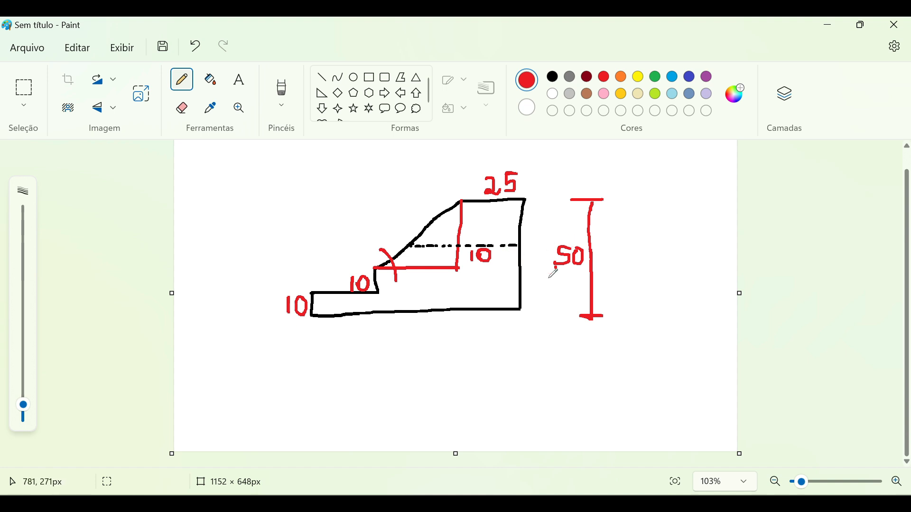
pyautogui.moveTo(590, 316); pyautogui.dragTo(536, 308)
pyautogui.moveTo(579, 195)
pyautogui.mouseDown()
pyautogui.moveTo(534, 198)
pyautogui.moveTo(593, 195)
pyautogui.mouseUp()
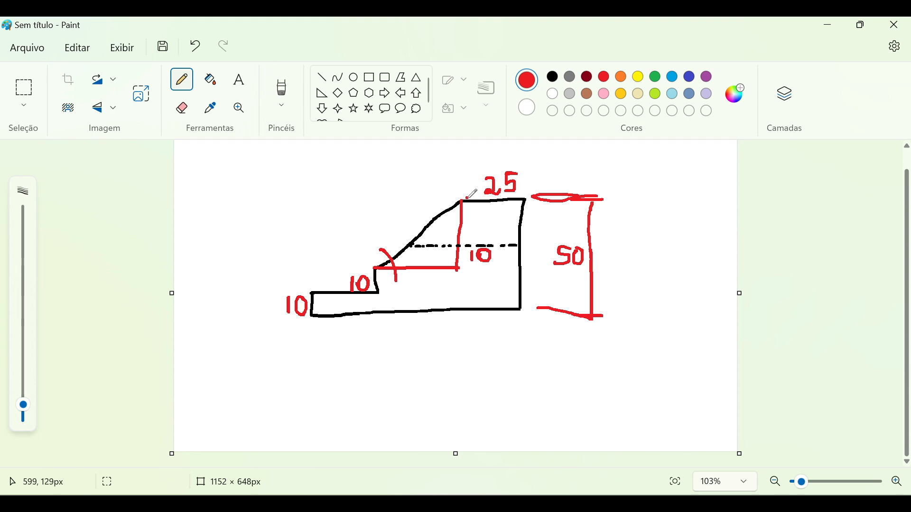
pyautogui.moveTo(620, 195); pyautogui.dragTo(678, 195)
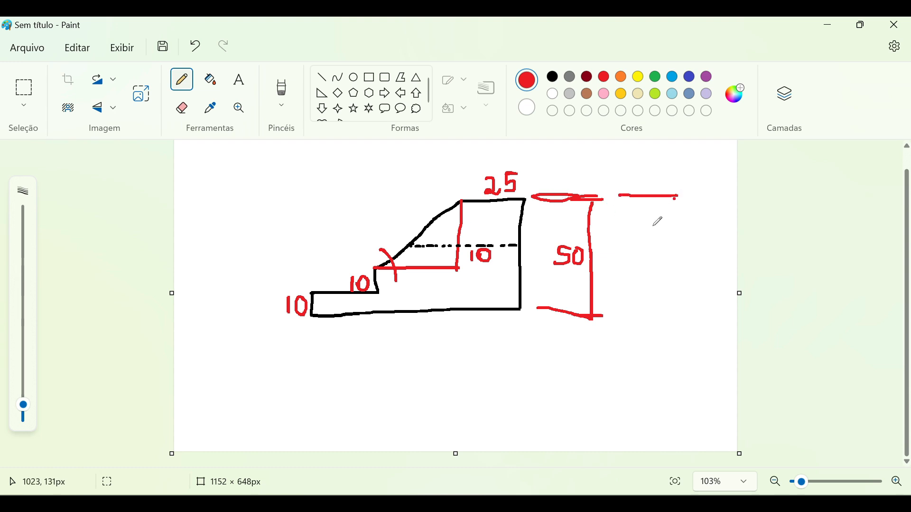
# - Add a red dimension of 30 for the slope's vertical height and mark the triangle's right angle
pyautogui.moveTo(367, 267); pyautogui.dragTo(265, 271)
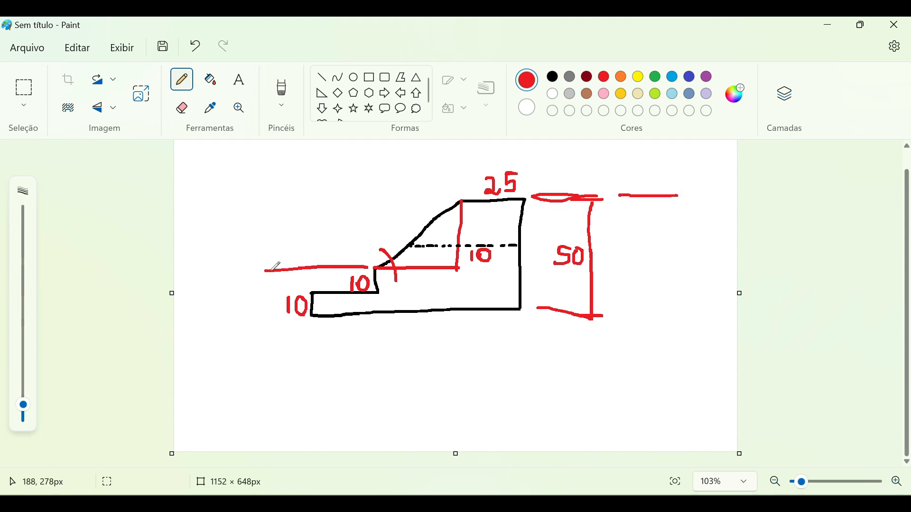
pyautogui.moveTo(452, 200); pyautogui.dragTo(284, 201)
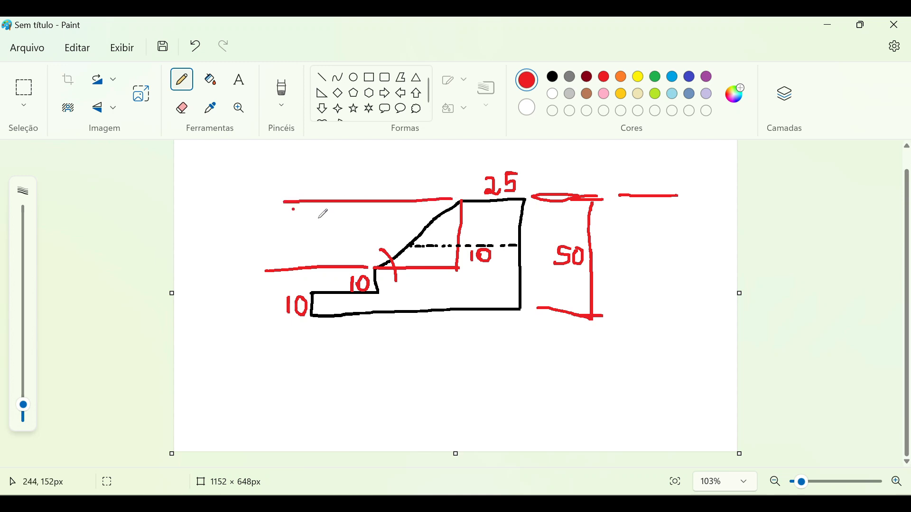
pyautogui.click(392, 280)
pyautogui.moveTo(293, 200); pyautogui.dragTo(291, 266)
pyautogui.moveTo(246, 221)
pyautogui.mouseDown()
pyautogui.moveTo(256, 228)
pyautogui.moveTo(236, 244)
pyautogui.moveTo(266, 240)
pyautogui.moveTo(276, 226)
pyautogui.moveTo(269, 241)
pyautogui.mouseUp()
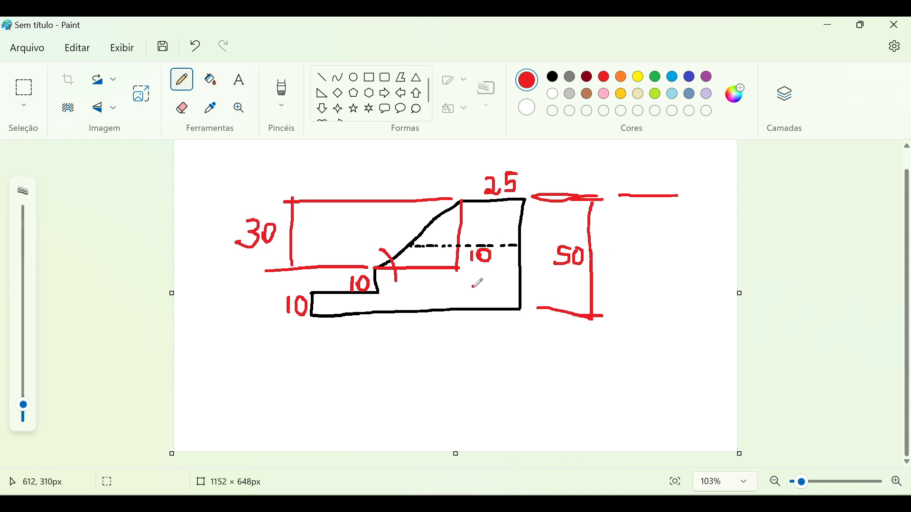
pyautogui.moveTo(458, 253); pyautogui.dragTo(447, 262)
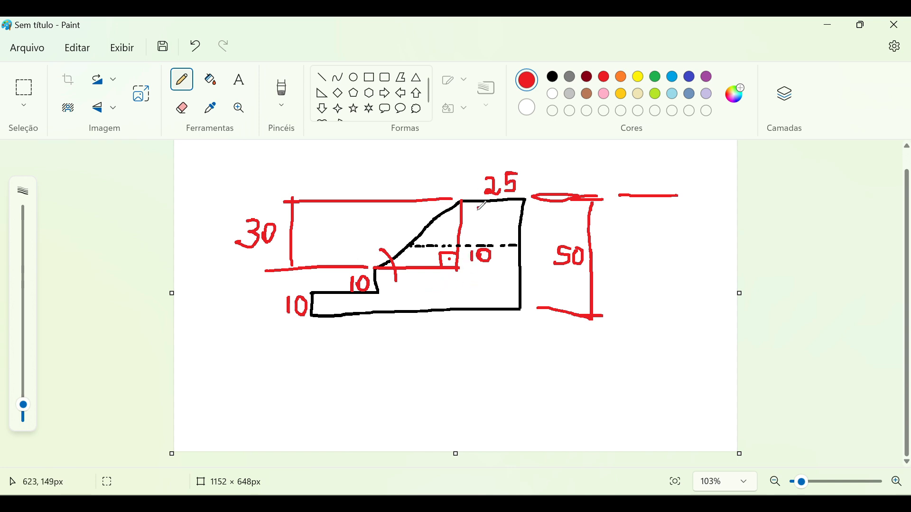
# - Add a red overall length dimension of 90 below the profile
pyautogui.moveTo(313, 364); pyautogui.dragTo(314, 414)
pyautogui.moveTo(530, 356); pyautogui.dragTo(531, 405)
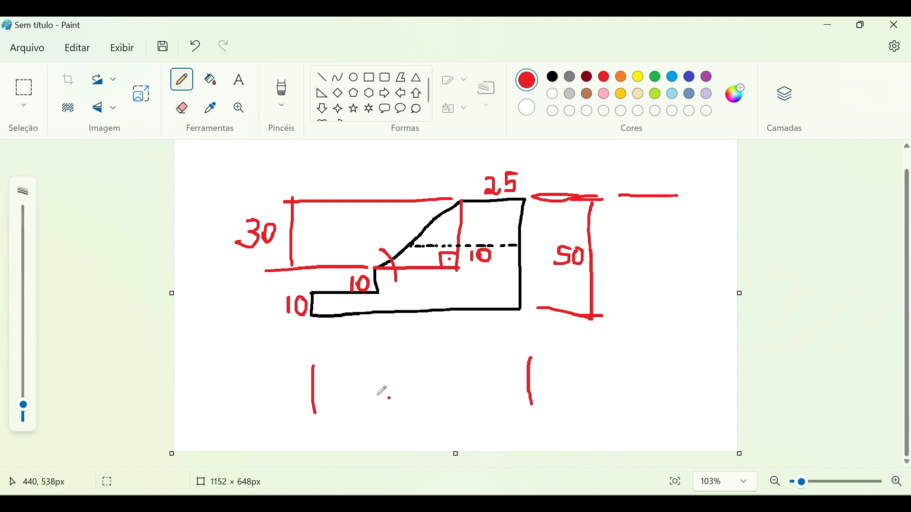
pyautogui.moveTo(315, 396); pyautogui.dragTo(551, 396)
pyautogui.moveTo(428, 359)
pyautogui.mouseDown()
pyautogui.moveTo(416, 358)
pyautogui.moveTo(429, 360)
pyautogui.moveTo(430, 385)
pyautogui.moveTo(451, 375)
pyautogui.moveTo(443, 355)
pyautogui.mouseUp()
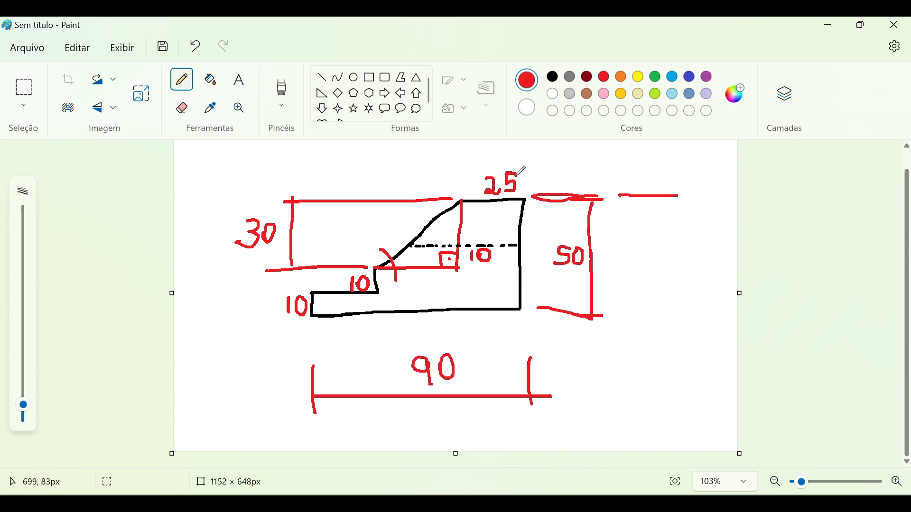
# - Dimension the front step's length as 30 and label the red triangle's horizontal leg 35
pyautogui.click(362, 336)
pyautogui.moveTo(379, 324); pyautogui.dragTo(376, 364)
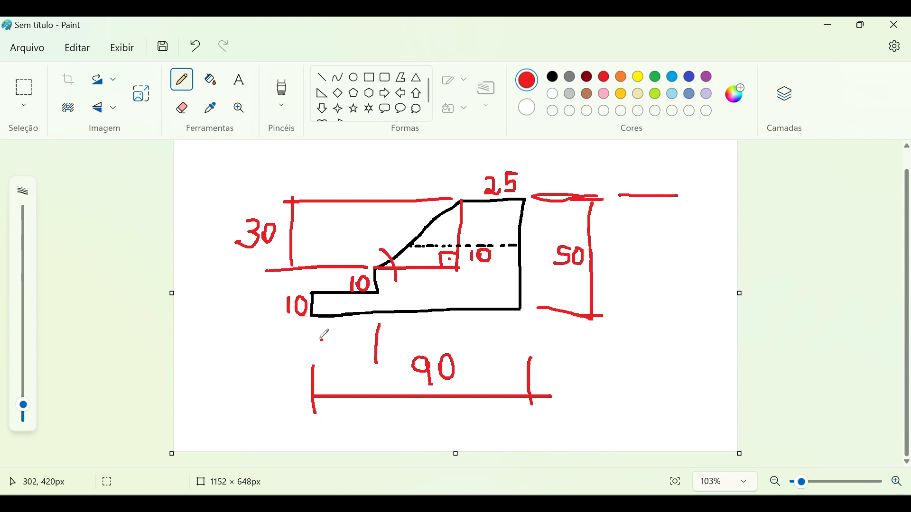
pyautogui.moveTo(313, 331)
pyautogui.mouseDown()
pyautogui.moveTo(317, 379)
pyautogui.moveTo(384, 354)
pyautogui.mouseUp()
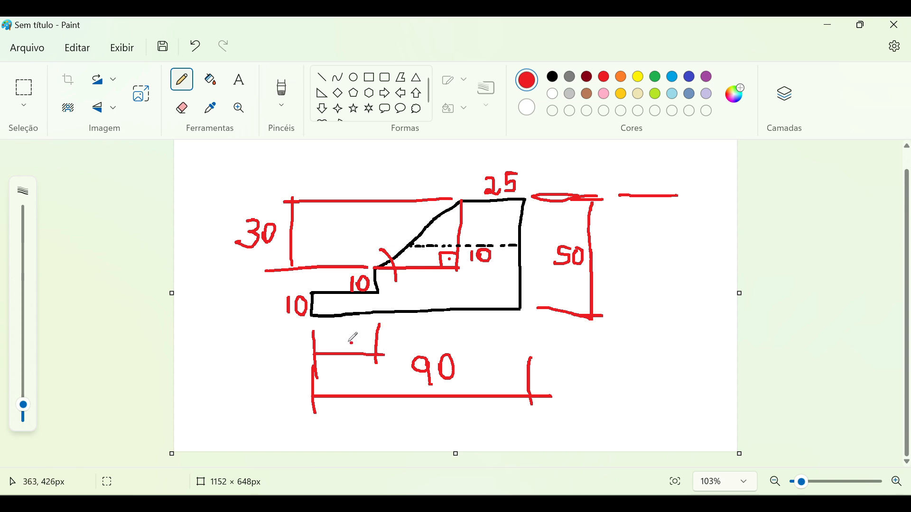
pyautogui.moveTo(335, 332)
pyautogui.mouseDown()
pyautogui.moveTo(344, 349)
pyautogui.moveTo(351, 330)
pyautogui.moveTo(360, 347)
pyautogui.moveTo(350, 341)
pyautogui.mouseUp()
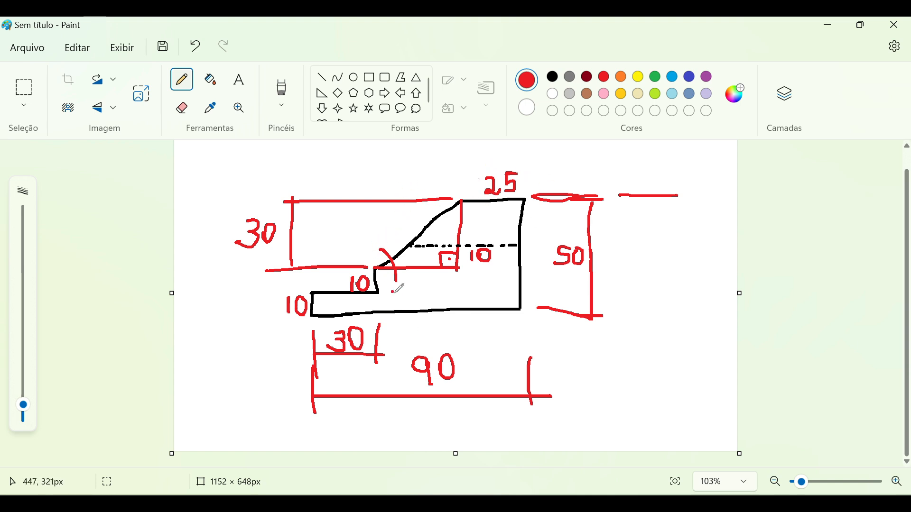
pyautogui.moveTo(412, 276)
pyautogui.mouseDown()
pyautogui.moveTo(408, 290)
pyautogui.moveTo(445, 280)
pyautogui.moveTo(433, 293)
pyautogui.mouseUp()
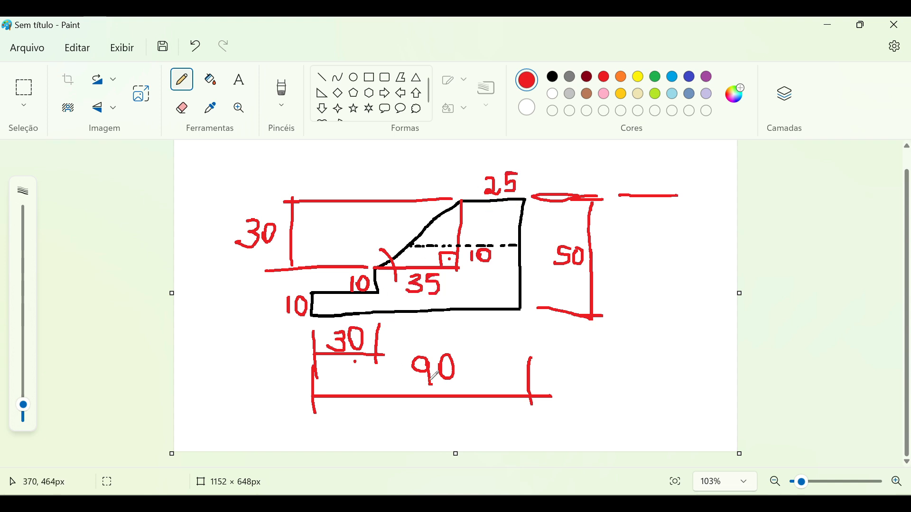
# - Circle the triangle's leg dimensions, 35 and 30, in light blue
pyautogui.click(673, 79)
pyautogui.moveTo(399, 292)
pyautogui.mouseDown()
pyautogui.moveTo(445, 292)
pyautogui.moveTo(443, 266)
pyautogui.moveTo(412, 267)
pyautogui.moveTo(403, 289)
pyautogui.moveTo(412, 299)
pyautogui.mouseUp()
pyautogui.moveTo(271, 213)
pyautogui.mouseDown()
pyautogui.moveTo(233, 225)
pyautogui.moveTo(264, 253)
pyautogui.moveTo(268, 209)
pyautogui.mouseUp()
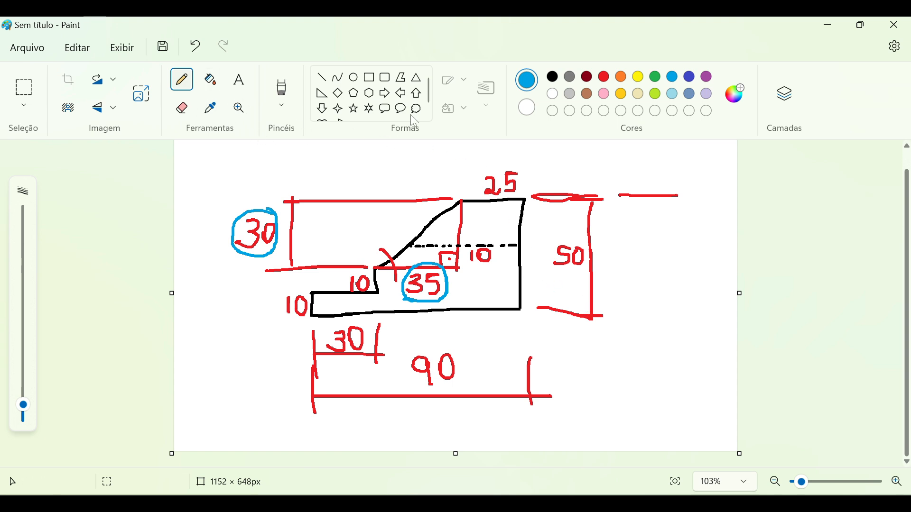
# - Erase the whole profile drawing and its dimensions with an enlarged eraser
pyautogui.click(187, 116)
pyautogui.moveTo(22, 404); pyautogui.dragTo(6, 277)
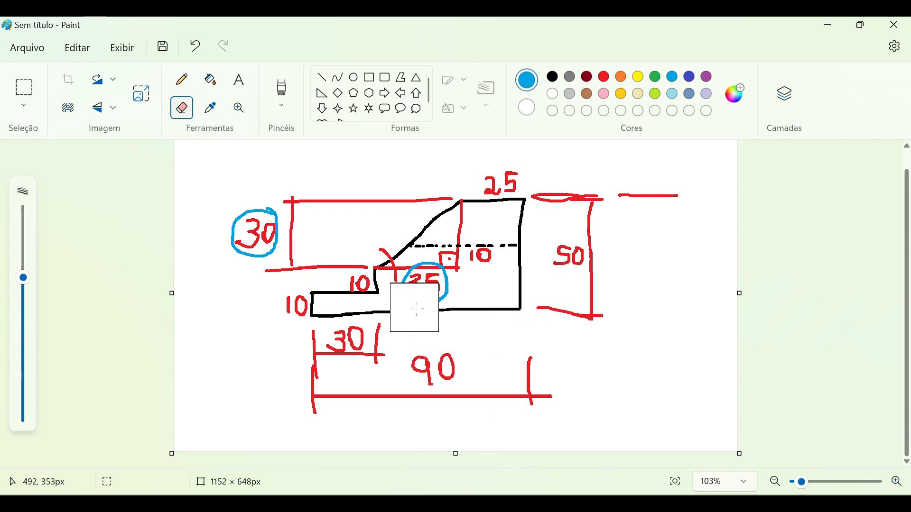
pyautogui.moveTo(655, 212)
pyautogui.mouseDown()
pyautogui.moveTo(194, 189)
pyautogui.moveTo(255, 264)
pyautogui.moveTo(346, 312)
pyautogui.moveTo(492, 264)
pyautogui.moveTo(243, 407)
pyautogui.moveTo(564, 362)
pyautogui.moveTo(264, 153)
pyautogui.mouseUp()
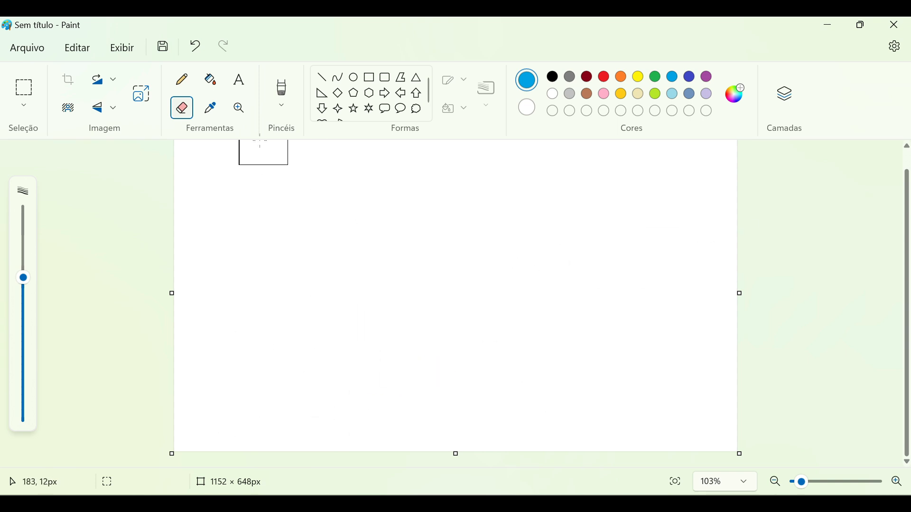
# - Draw a large black right triangle with its right-angle mark and an arc across the acute angle at its base
pyautogui.click(181, 80)
pyautogui.click(554, 78)
pyautogui.moveTo(523, 199); pyautogui.dragTo(518, 343)
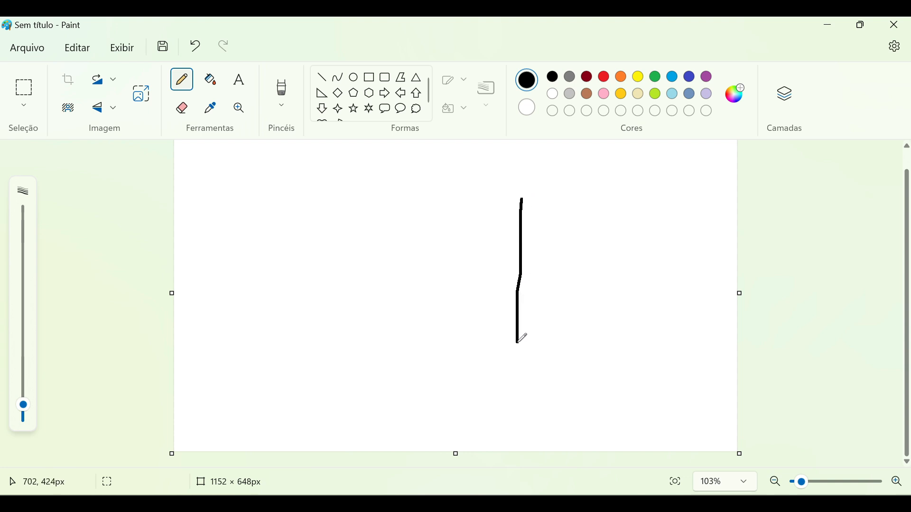
pyautogui.hotkey('ctrl', 'z')
pyautogui.moveTo(523, 199)
pyautogui.mouseDown()
pyautogui.moveTo(250, 353)
pyautogui.moveTo(518, 337)
pyautogui.moveTo(500, 309)
pyautogui.moveTo(498, 334)
pyautogui.mouseUp()
pyautogui.moveTo(260, 311)
pyautogui.mouseDown()
pyautogui.moveTo(295, 371)
pyautogui.moveTo(295, 393)
pyautogui.mouseUp()
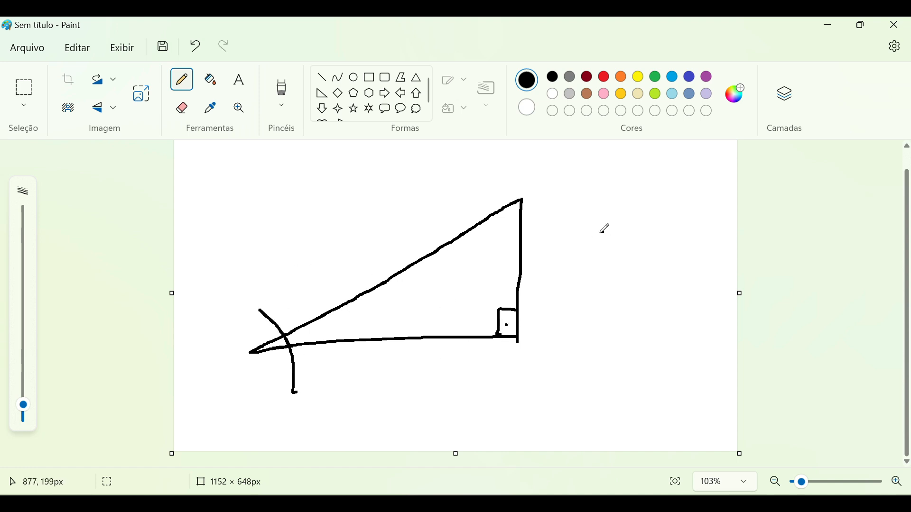
# - Label the triangle's vertical leg 30 and co, and its horizontal leg 35 and ca, in black
pyautogui.moveTo(567, 247); pyautogui.dragTo(557, 284)
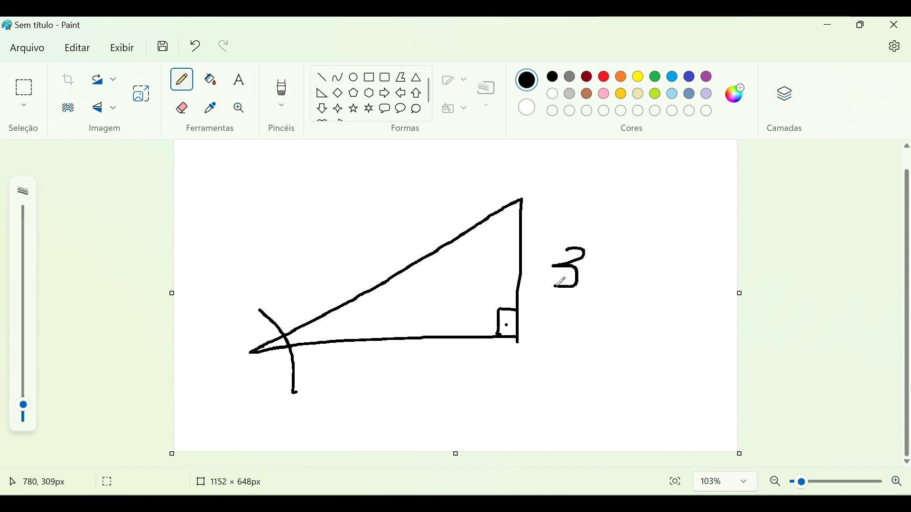
pyautogui.click(540, 315)
pyautogui.moveTo(397, 364)
pyautogui.mouseDown()
pyautogui.moveTo(413, 400)
pyautogui.moveTo(383, 394)
pyautogui.mouseUp()
pyautogui.click(453, 372)
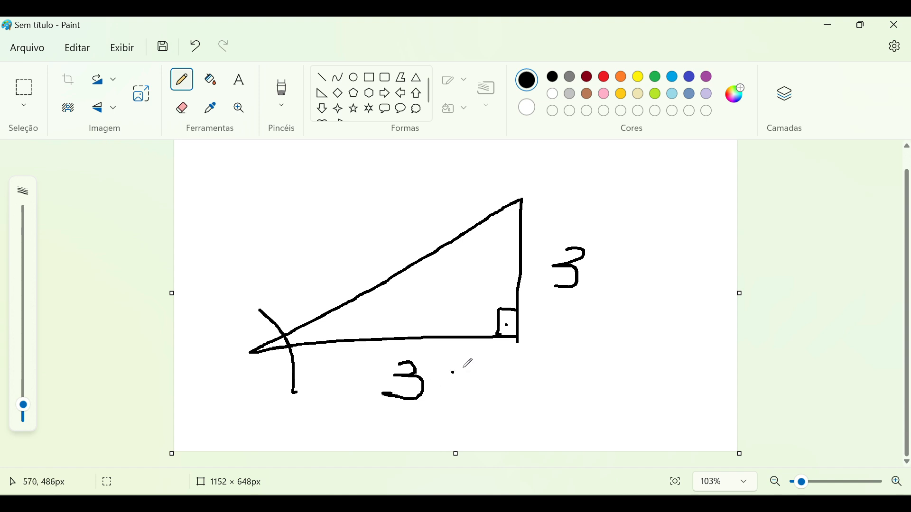
pyautogui.moveTo(447, 360)
pyautogui.mouseDown()
pyautogui.moveTo(469, 359)
pyautogui.moveTo(448, 367)
pyautogui.moveTo(462, 398)
pyautogui.moveTo(445, 391)
pyautogui.mouseUp()
pyautogui.click(528, 343)
pyautogui.moveTo(599, 262)
pyautogui.mouseDown()
pyautogui.moveTo(601, 277)
pyautogui.moveTo(627, 250)
pyautogui.moveTo(600, 264)
pyautogui.mouseUp()
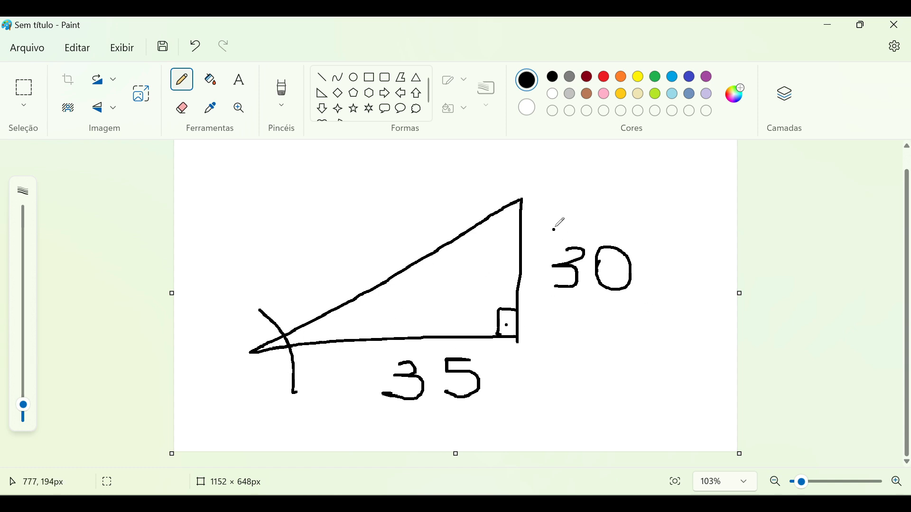
pyautogui.moveTo(566, 203)
pyautogui.mouseDown()
pyautogui.moveTo(567, 219)
pyautogui.moveTo(582, 203)
pyautogui.moveTo(575, 213)
pyautogui.moveTo(586, 214)
pyautogui.mouseUp()
pyautogui.moveTo(331, 375)
pyautogui.mouseDown()
pyautogui.moveTo(332, 387)
pyautogui.moveTo(351, 387)
pyautogui.mouseUp()
# - Write the equation tg α = 30/35 above the triangle, with tg α = in brown and the fraction in gray
pyautogui.click(587, 94)
pyautogui.moveTo(224, 163)
pyautogui.mouseDown()
pyautogui.moveTo(228, 214)
pyautogui.moveTo(253, 202)
pyautogui.moveTo(263, 213)
pyautogui.moveTo(263, 263)
pyautogui.moveTo(283, 208)
pyautogui.mouseUp()
pyautogui.moveTo(317, 183)
pyautogui.mouseDown()
pyautogui.moveTo(285, 213)
pyautogui.moveTo(316, 215)
pyautogui.moveTo(346, 196)
pyautogui.moveTo(347, 184)
pyautogui.mouseUp()
pyautogui.click(329, 197)
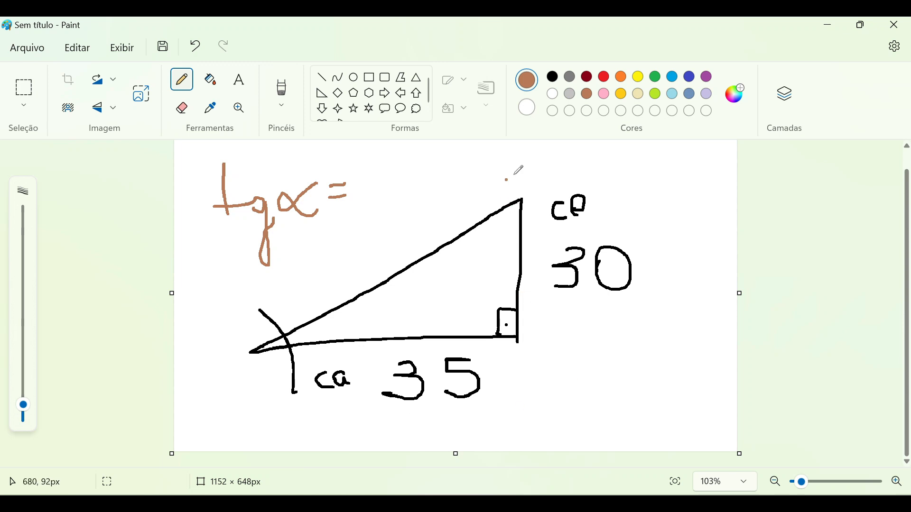
pyautogui.click(572, 78)
pyautogui.moveTo(391, 151)
pyautogui.mouseDown()
pyautogui.moveTo(405, 163)
pyautogui.moveTo(382, 175)
pyautogui.mouseUp()
pyautogui.moveTo(434, 149)
pyautogui.mouseDown()
pyautogui.moveTo(429, 156)
pyautogui.moveTo(462, 165)
pyautogui.moveTo(423, 180)
pyautogui.mouseUp()
pyautogui.moveTo(361, 194); pyautogui.dragTo(497, 188)
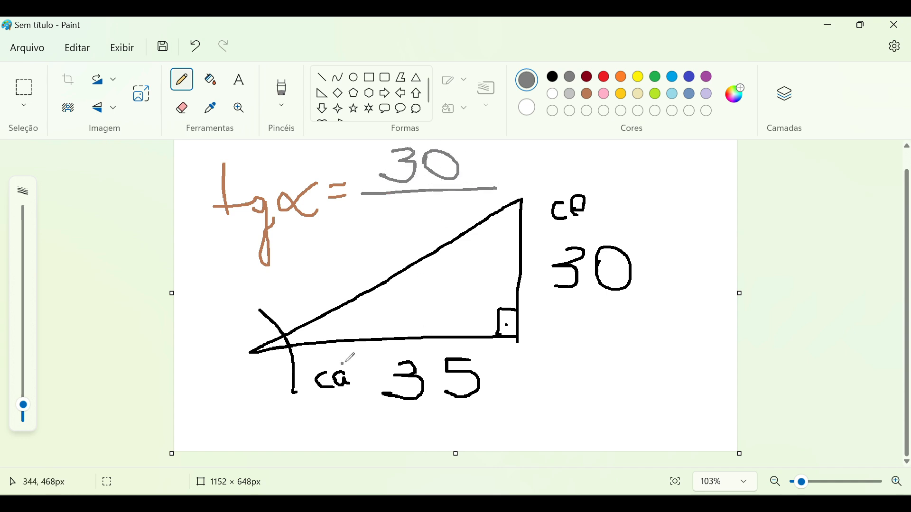
pyautogui.moveTo(387, 203)
pyautogui.mouseDown()
pyautogui.moveTo(405, 216)
pyautogui.moveTo(394, 231)
pyautogui.mouseUp()
pyautogui.moveTo(430, 200)
pyautogui.mouseDown()
pyautogui.moveTo(415, 211)
pyautogui.moveTo(423, 236)
pyautogui.mouseUp()
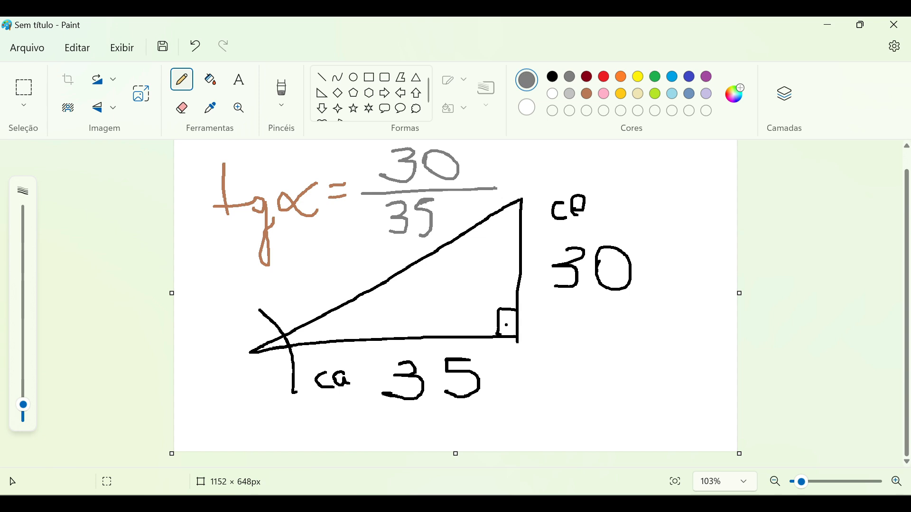
# - Switch to Calculator, divide 30 by 35 and return to the drawing in Paint
pyautogui.click(585, 502)
pyautogui.write('30')
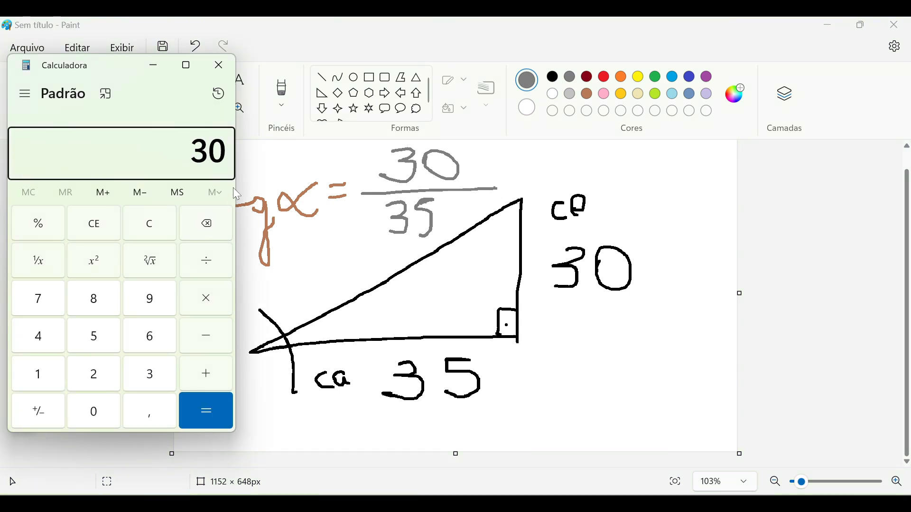
pyautogui.press('/')
pyautogui.write('35')
pyautogui.press('Return')
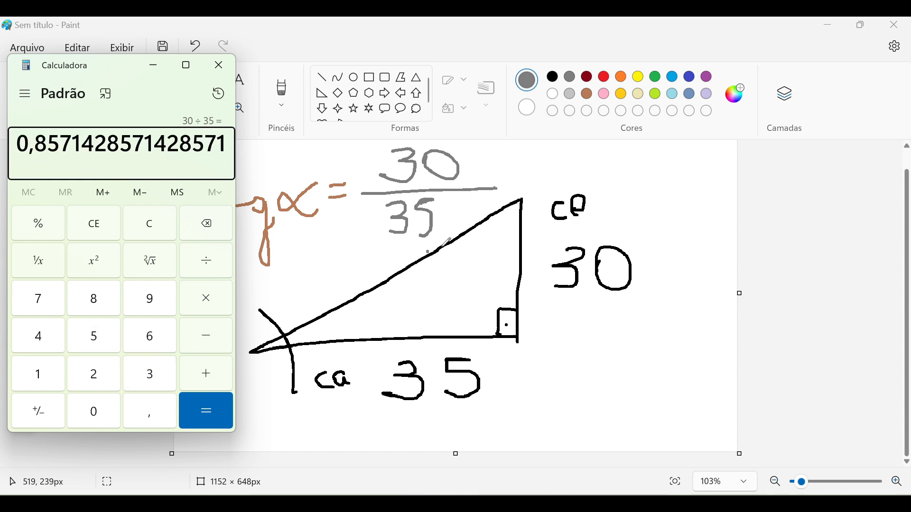
pyautogui.click(151, 67)
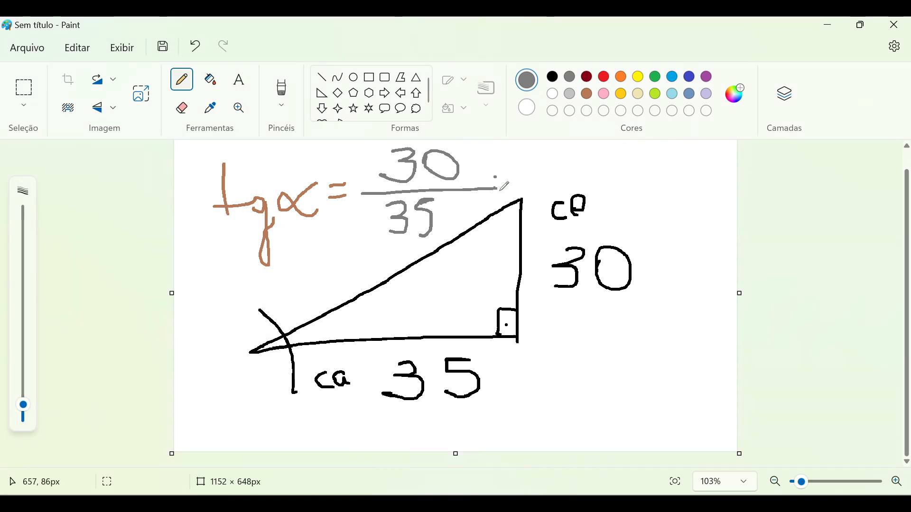
# - Write 0,857 in light blue below the vertical leg's 30 label
pyautogui.click(672, 93)
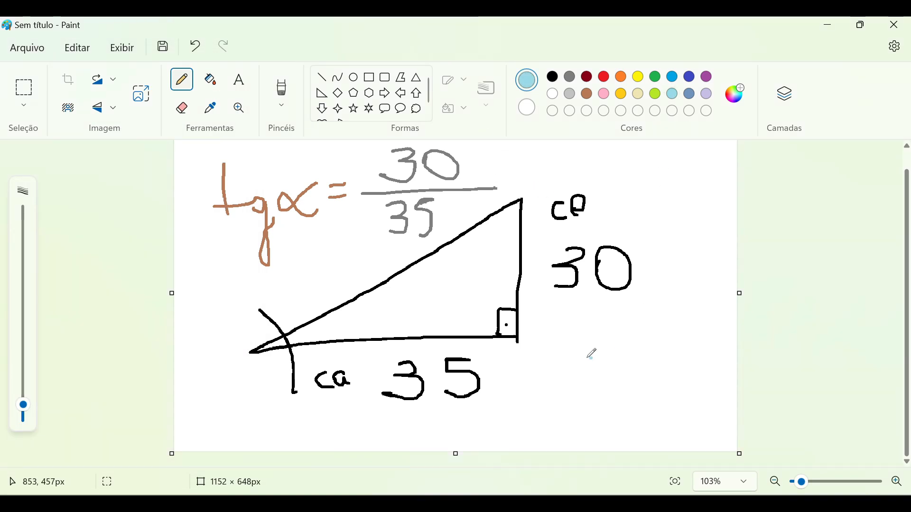
pyautogui.moveTo(554, 385)
pyautogui.mouseDown()
pyautogui.moveTo(585, 387)
pyautogui.moveTo(556, 394)
pyautogui.moveTo(598, 421)
pyautogui.mouseUp()
pyautogui.moveTo(642, 364)
pyautogui.mouseDown()
pyautogui.moveTo(630, 372)
pyautogui.moveTo(638, 386)
pyautogui.moveTo(644, 365)
pyautogui.moveTo(671, 366)
pyautogui.moveTo(662, 412)
pyautogui.mouseUp()
pyautogui.moveTo(696, 366)
pyautogui.mouseDown()
pyautogui.moveTo(708, 367)
pyautogui.moveTo(710, 412)
pyautogui.moveTo(724, 390)
pyautogui.mouseUp()
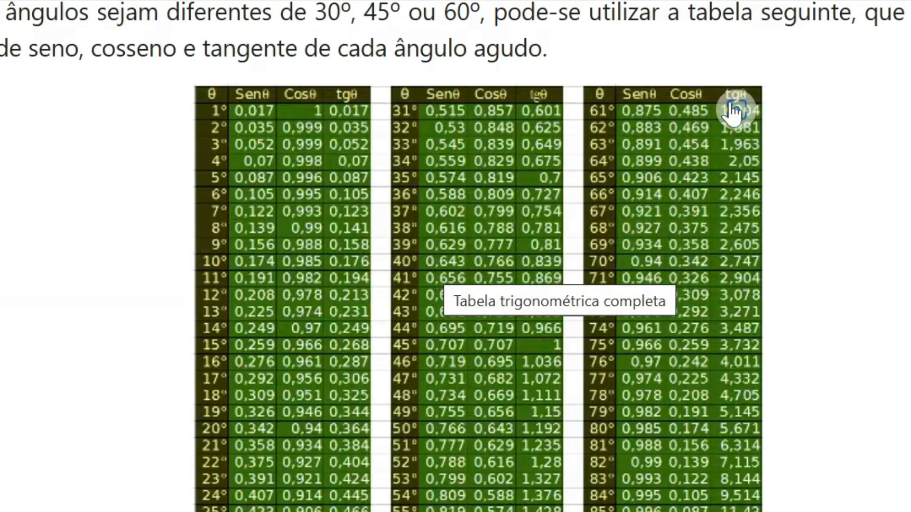
# - Match tangent 0,857 to its angle in the online trigonometric table and write 41 in yellow at the triangle's acute angle in Paint
pyautogui.hotkey('alt', 'Tab')
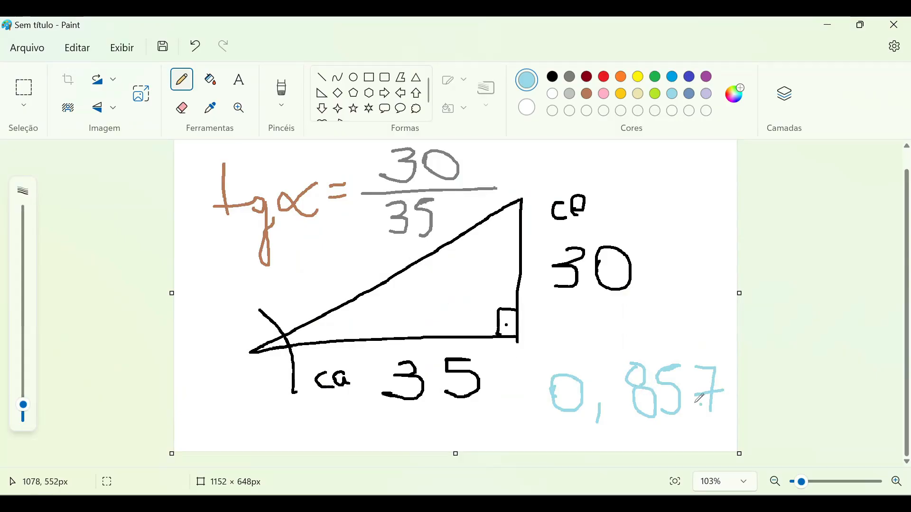
pyautogui.hotkey('alt', 'Tab')
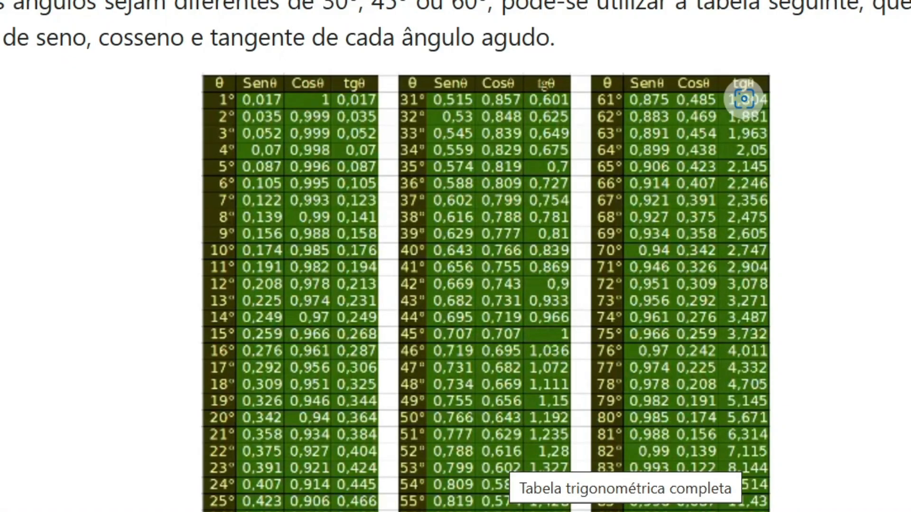
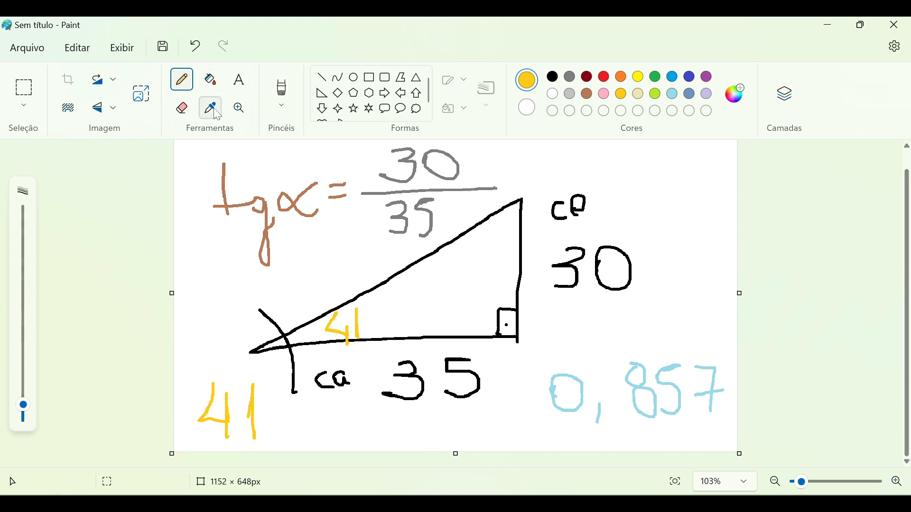
pyautogui.click(182, 108)
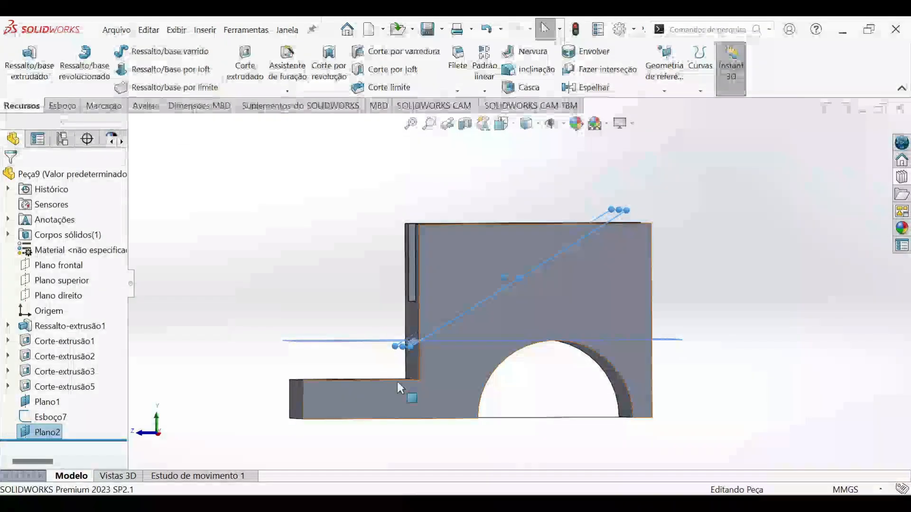
# - Switch to SOLIDWORKS and set the angle of the inclined reference plane Plano2 to 41°
pyautogui.rightClick(42, 432)
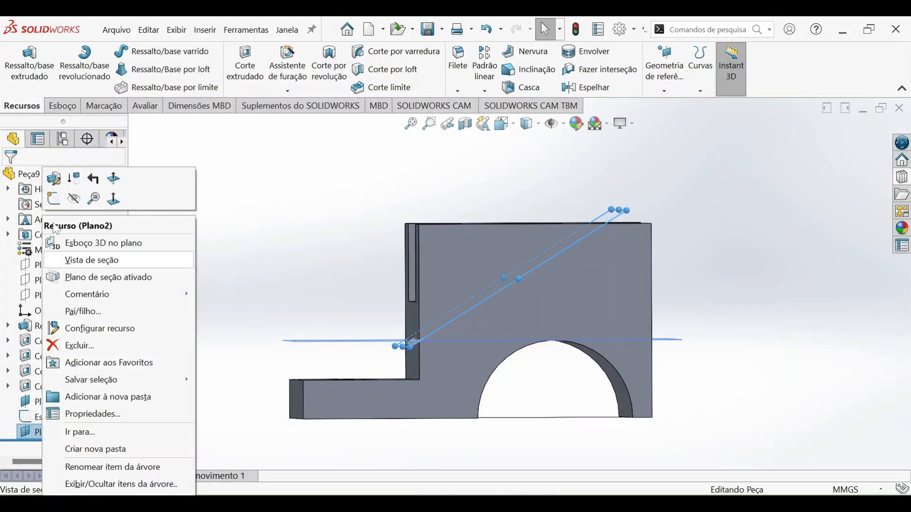
pyautogui.click(53, 177)
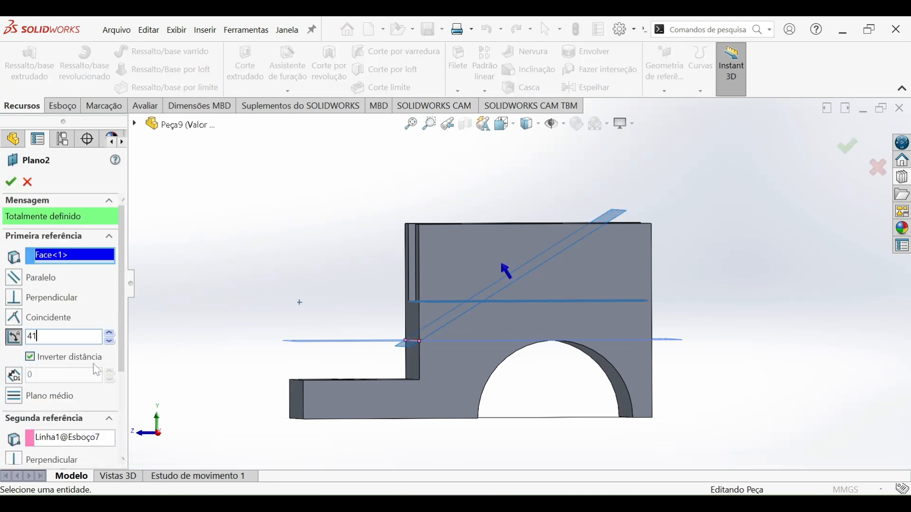
pyautogui.press('Return')
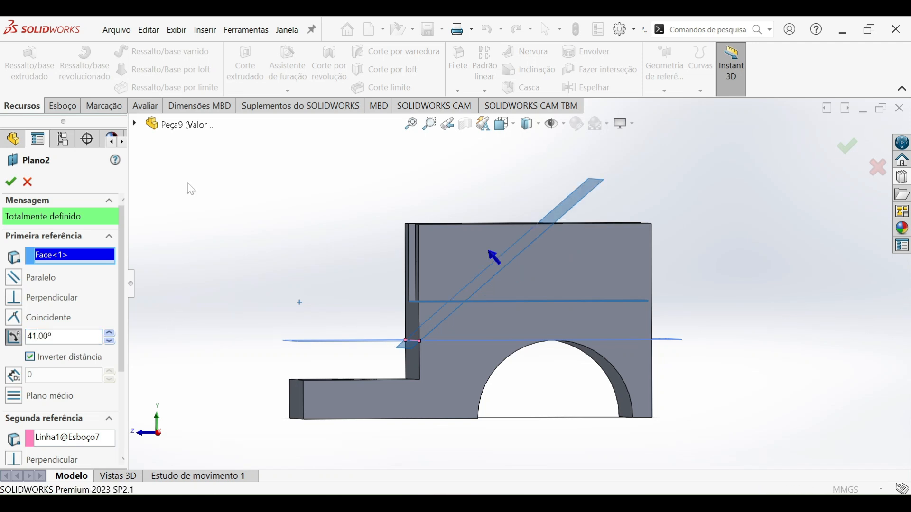
pyautogui.click(12, 183)
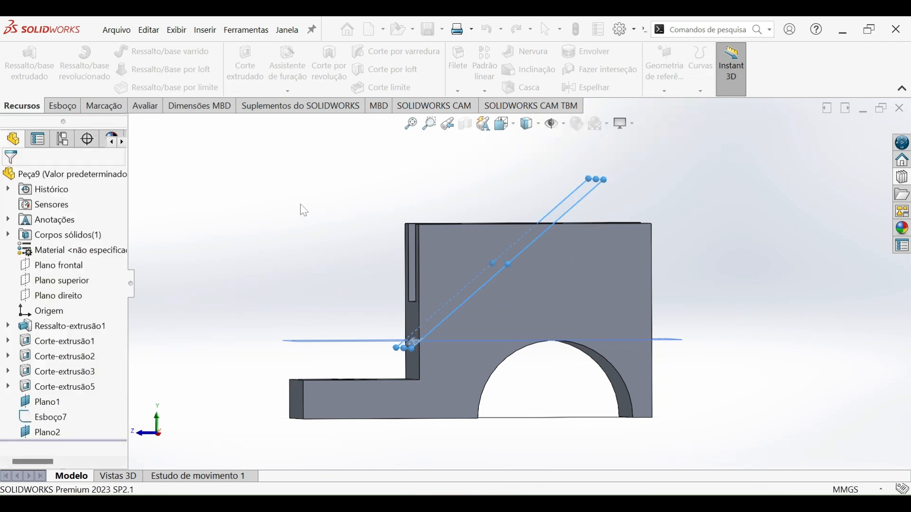
pyautogui.rightClick(575, 197)
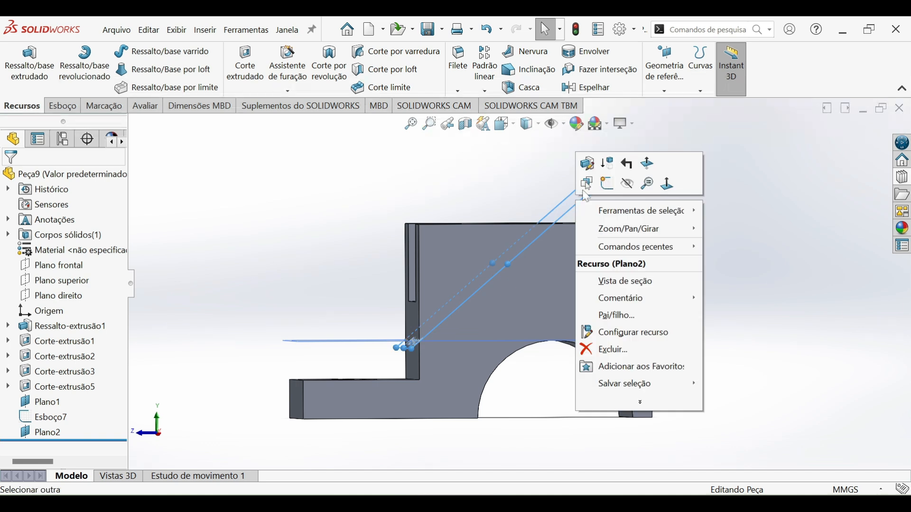
pyautogui.click(605, 190)
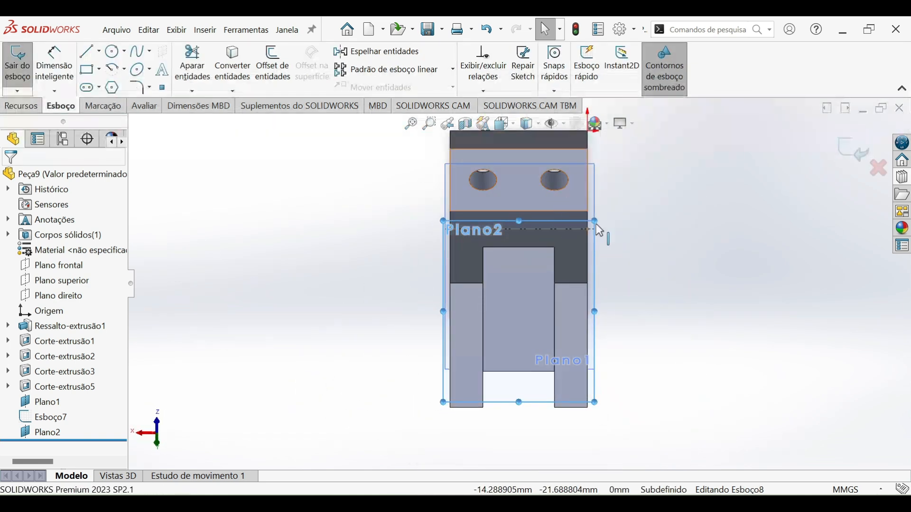
pyautogui.moveTo(713, 269); pyautogui.dragTo(518, 459, button='middle')
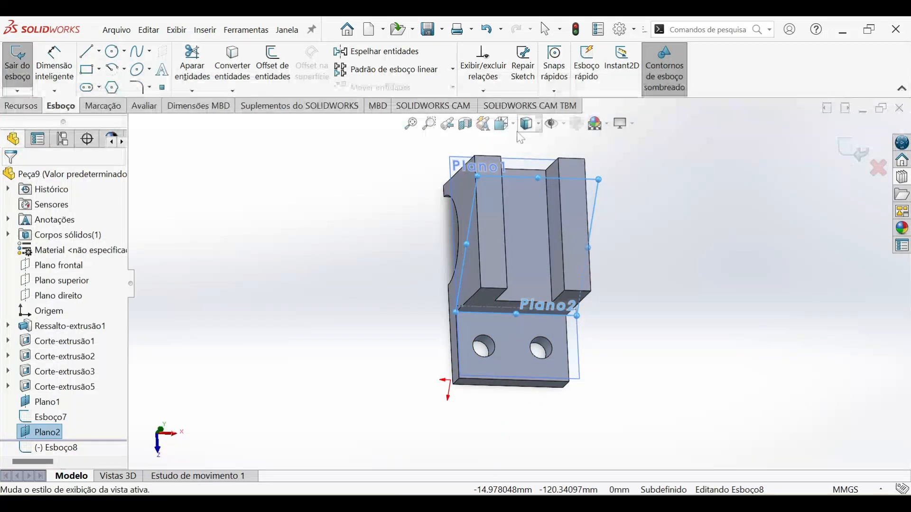
pyautogui.click(512, 127)
pyautogui.click(521, 159)
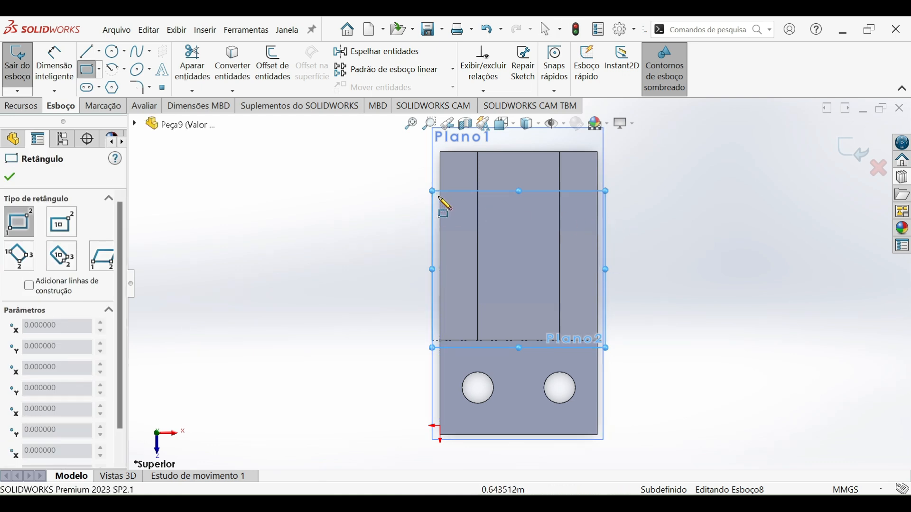
pyautogui.click(878, 167)
pyautogui.click(509, 283)
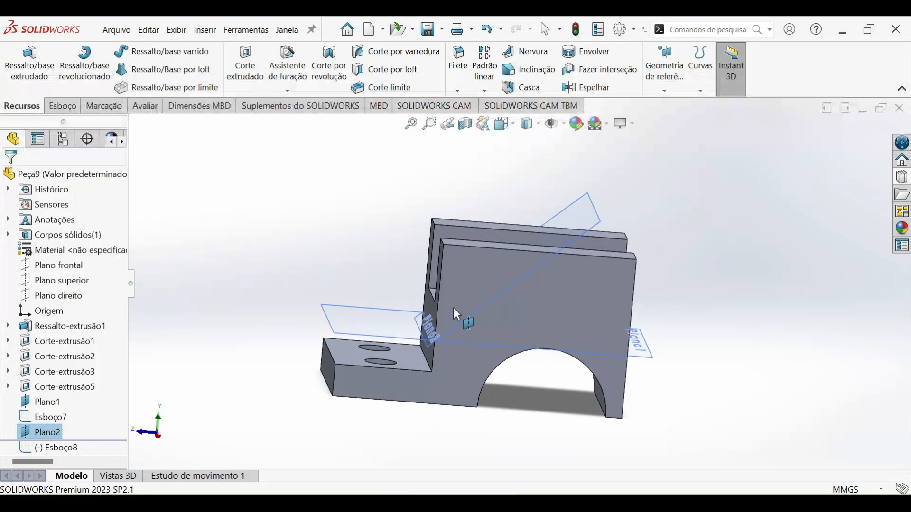
# - Sketch a horizontal centerline about 50 mm long across the bracket's top face, about 14 mm from its rear edge
pyautogui.scroll(-5, 450, 313)
pyautogui.scroll(5, 586, 289)
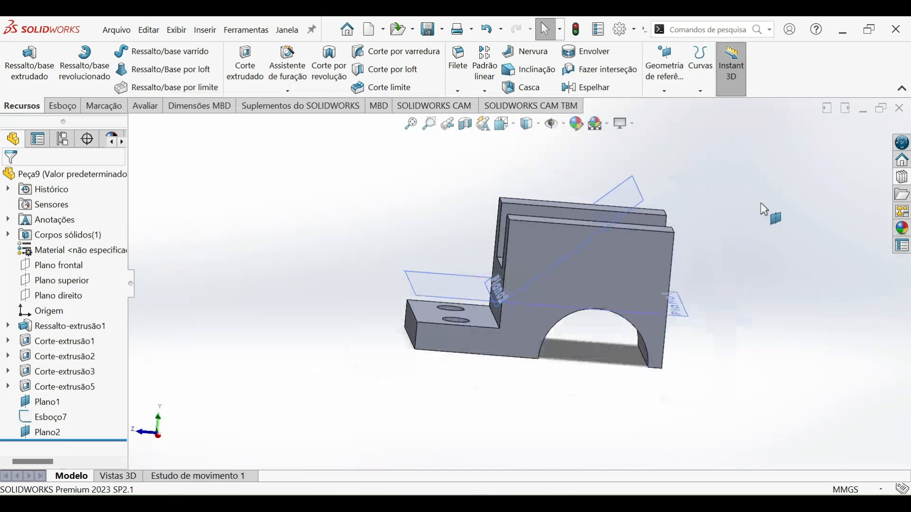
pyautogui.scroll(-6, 576, 291)
pyautogui.rightClick(576, 286)
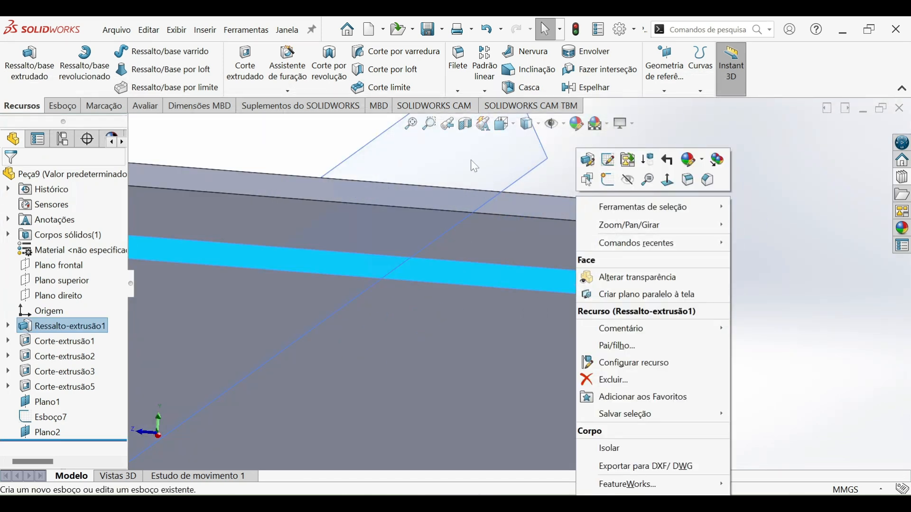
pyautogui.click(611, 185)
pyautogui.click(99, 51)
pyautogui.click(119, 86)
pyautogui.scroll(-5, 482, 220)
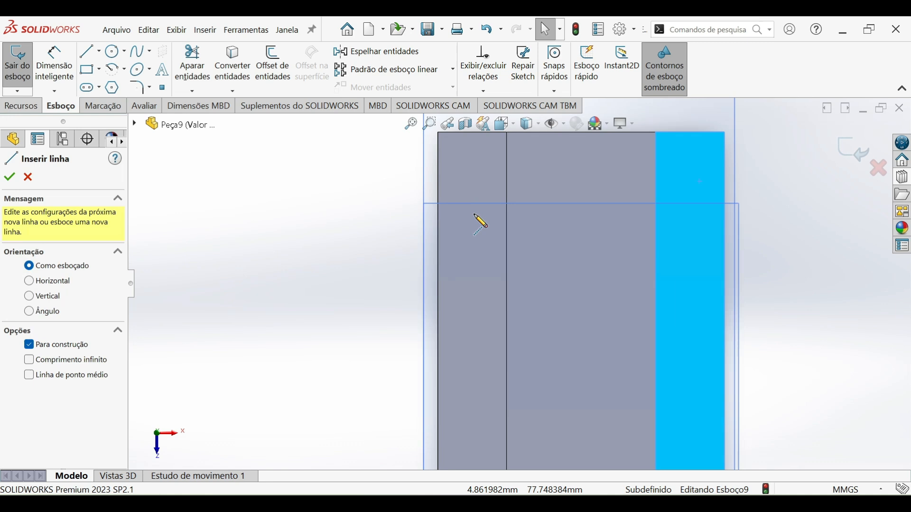
pyautogui.click(440, 223)
pyautogui.click(785, 223)
# - Dimension the centerline 25 mm from the top face's rear edge and close the sketch
pyautogui.click(67, 75)
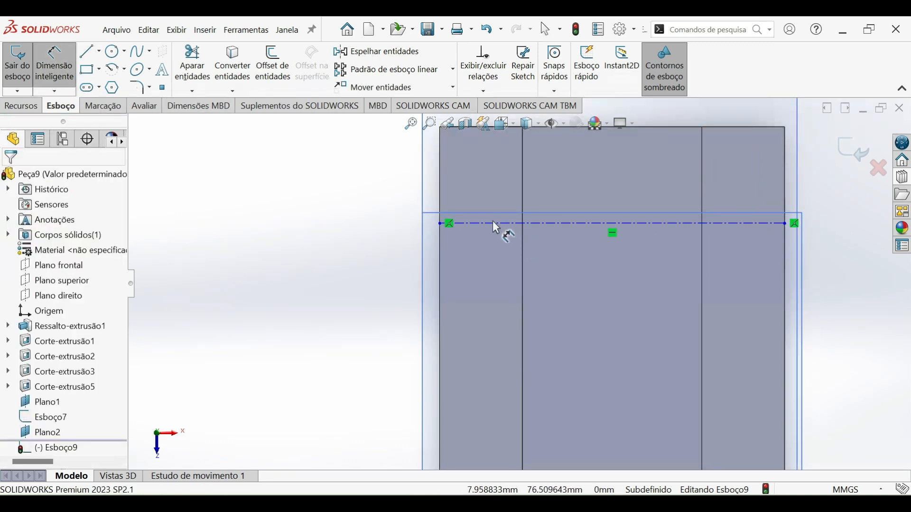
pyautogui.scroll(1, 491, 189)
pyautogui.click(508, 154)
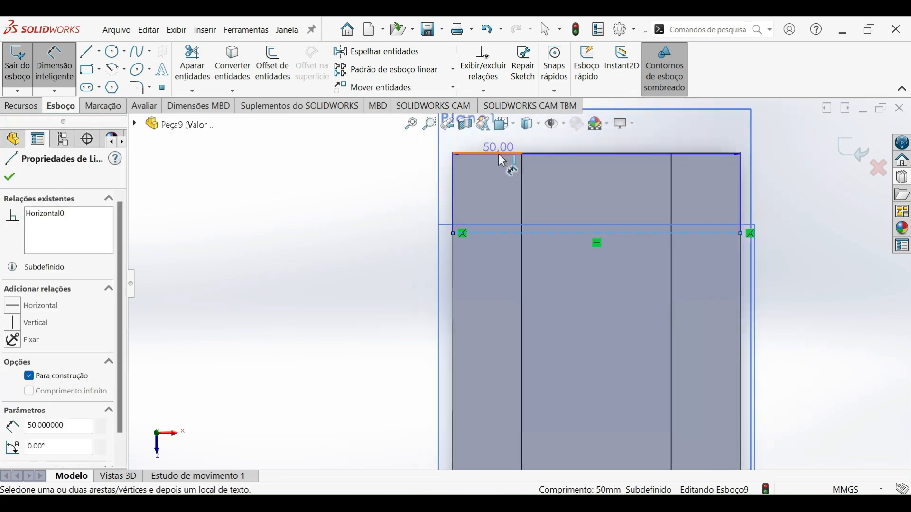
pyautogui.click(479, 233)
pyautogui.click(403, 193)
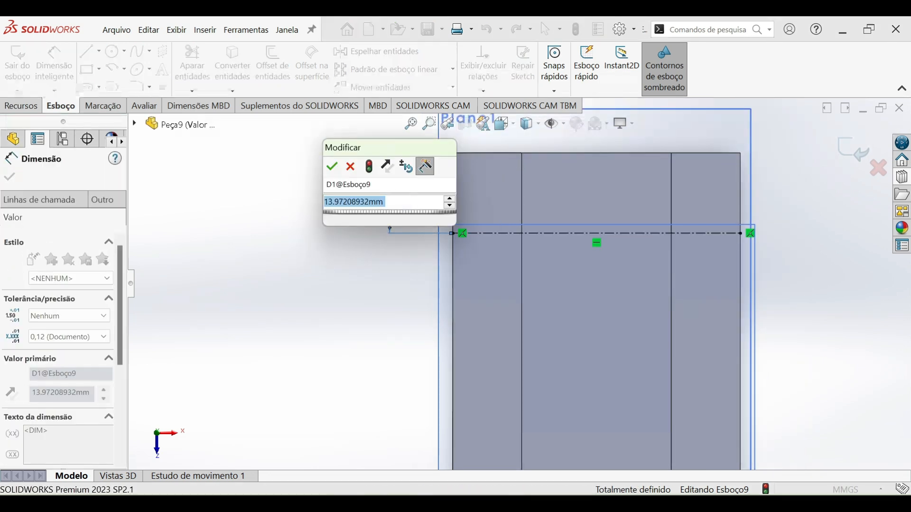
pyautogui.write('25')
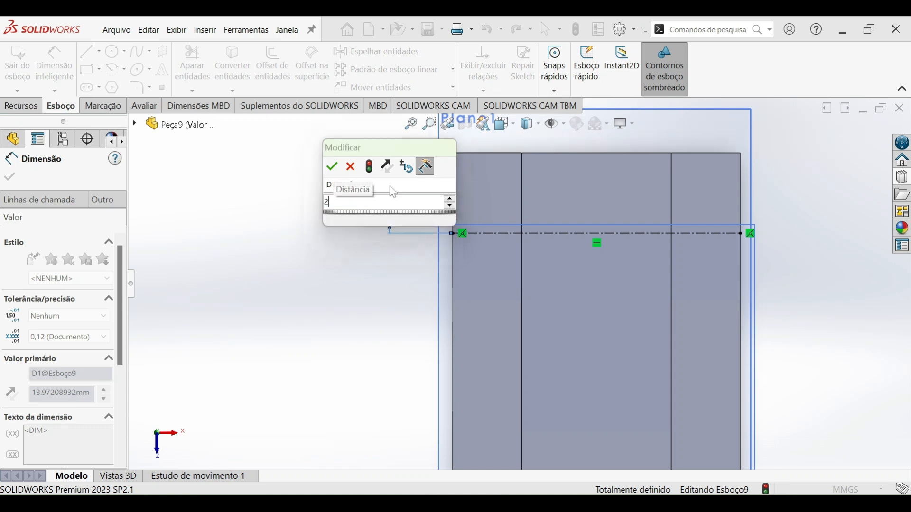
pyautogui.press('Return')
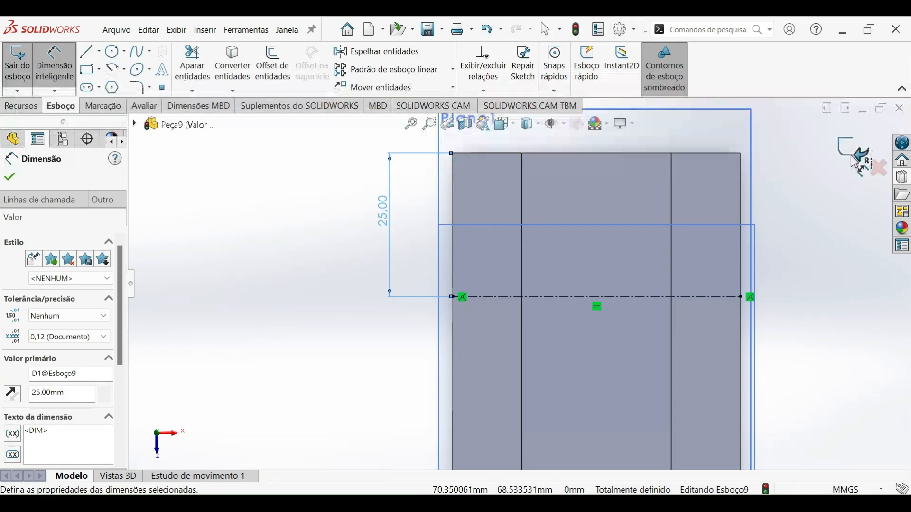
pyautogui.click(856, 158)
# - Sketch a corner rectangle about 50 × 46 mm on the inclined plane Plano2, from the centerline's left end to the bracket's right edge
pyautogui.moveTo(767, 309)
pyautogui.mouseDown(button='middle')
pyautogui.moveTo(753, 255)
pyautogui.moveTo(701, 260)
pyautogui.mouseUp(button='middle')
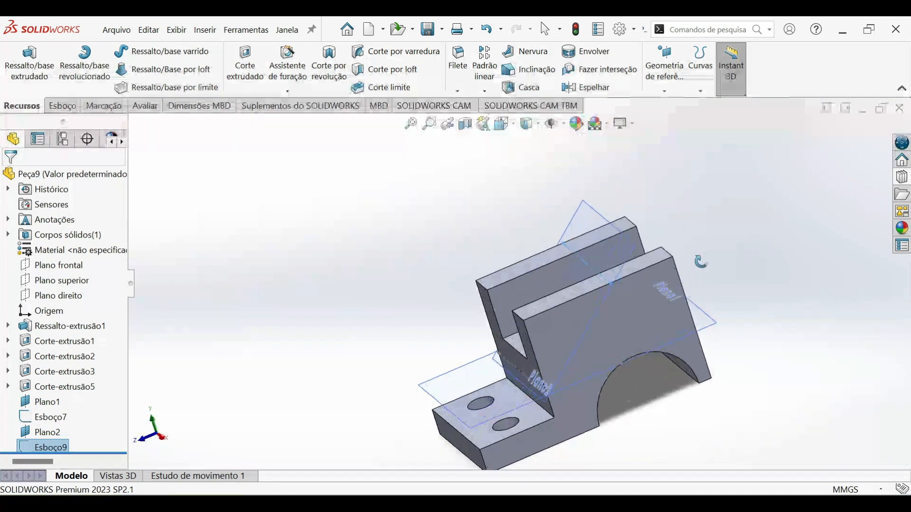
pyautogui.scroll(-3, 602, 246)
pyautogui.scroll(2, 602, 246)
pyautogui.rightClick(522, 199)
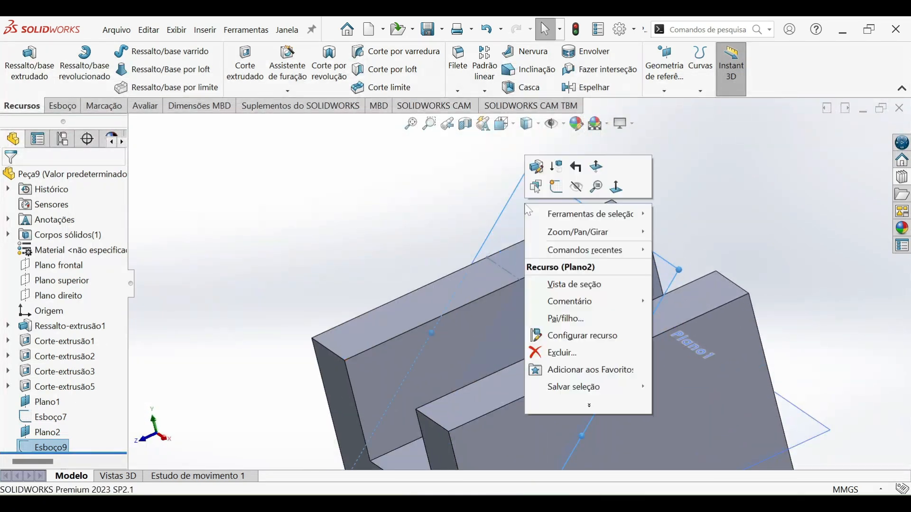
pyautogui.click(560, 190)
pyautogui.moveTo(560, 191)
pyautogui.mouseDown(button='middle')
pyautogui.moveTo(642, 211)
pyautogui.moveTo(495, 377)
pyautogui.moveTo(648, 309)
pyautogui.moveTo(664, 358)
pyautogui.mouseUp(button='middle')
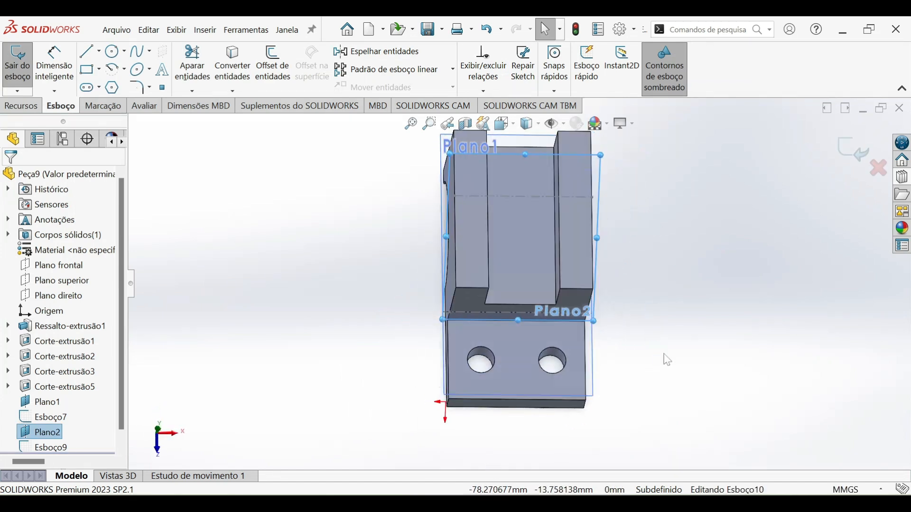
pyautogui.click(512, 124)
pyautogui.click(524, 159)
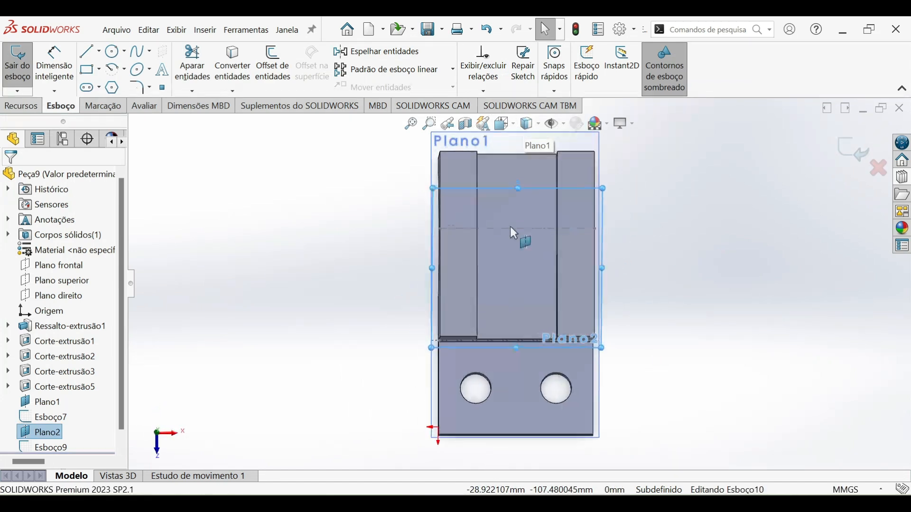
pyautogui.click(440, 231)
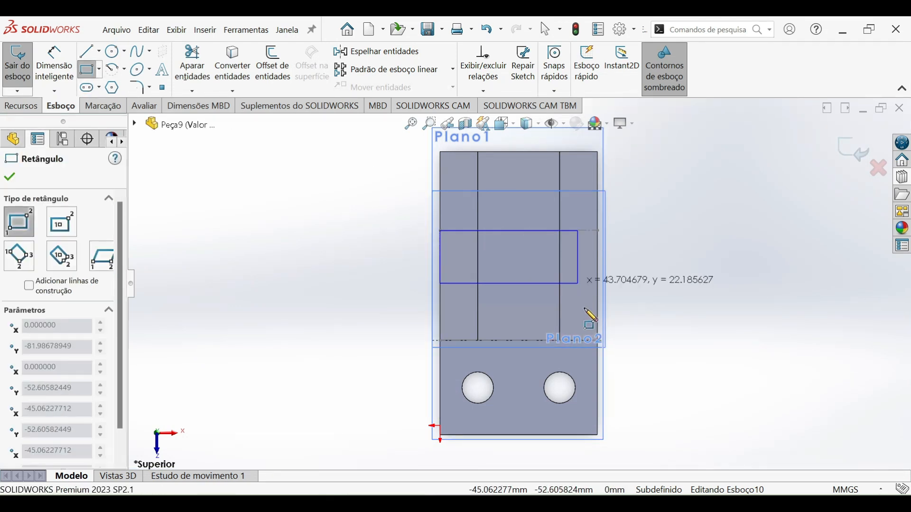
pyautogui.scroll(-4, 604, 347)
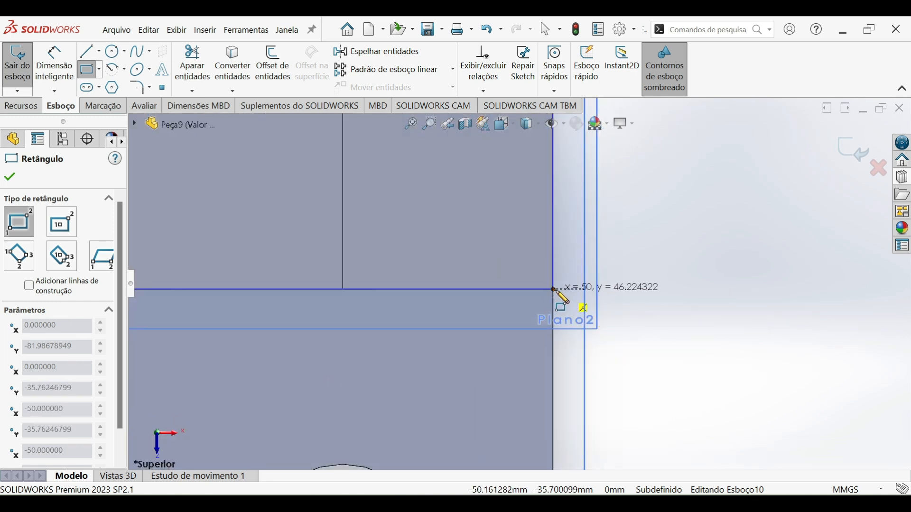
pyautogui.click(554, 290)
pyautogui.press('Escape')
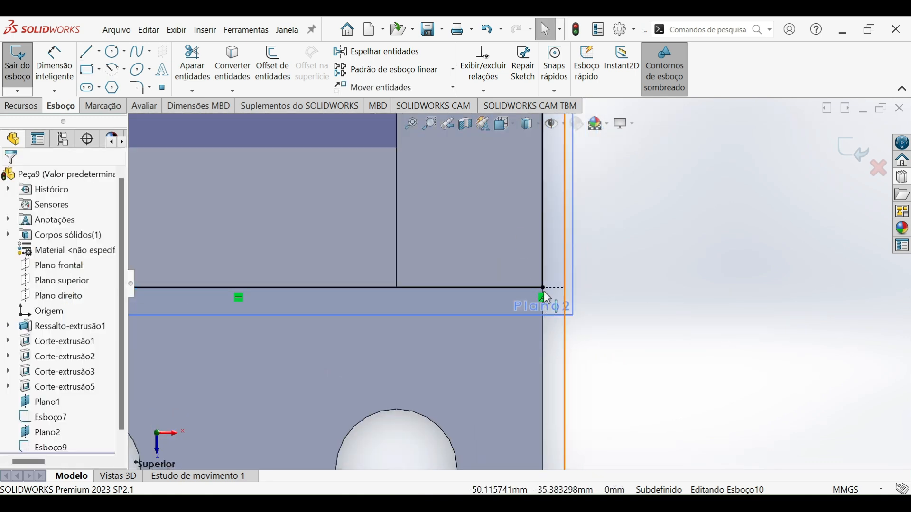
# - Pull the rectangle's rear line off the 25 mm centerline and make the two lines collinear
pyautogui.scroll(8, 385, 223)
pyautogui.scroll(-8, 422, 211)
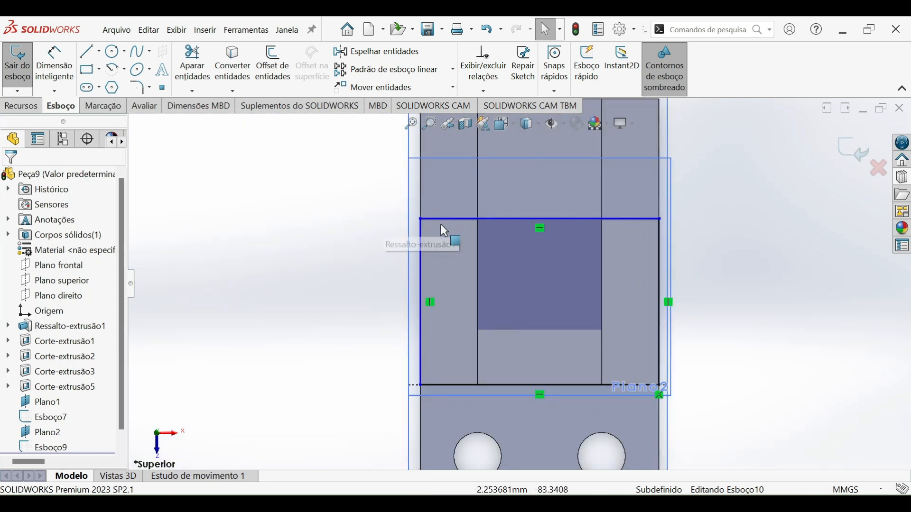
pyautogui.scroll(1, 448, 235)
pyautogui.scroll(-3, 469, 243)
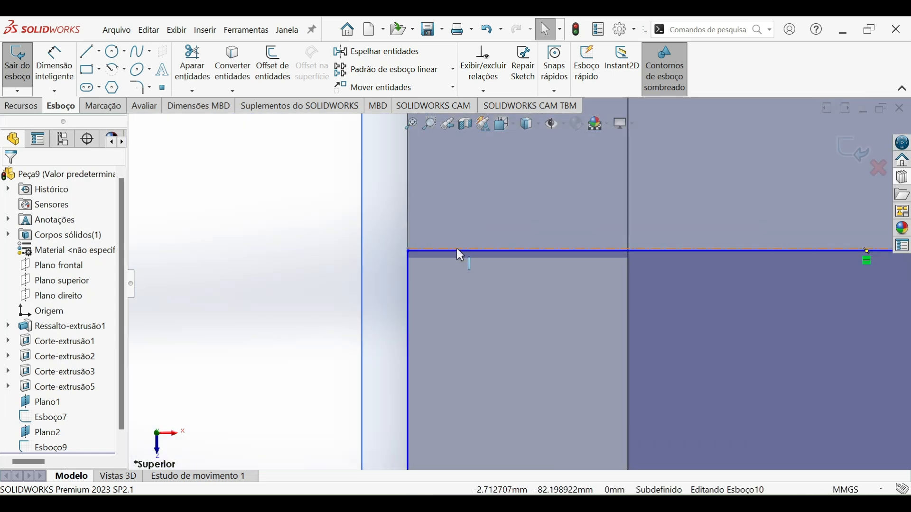
pyautogui.moveTo(454, 249); pyautogui.dragTo(452, 282)
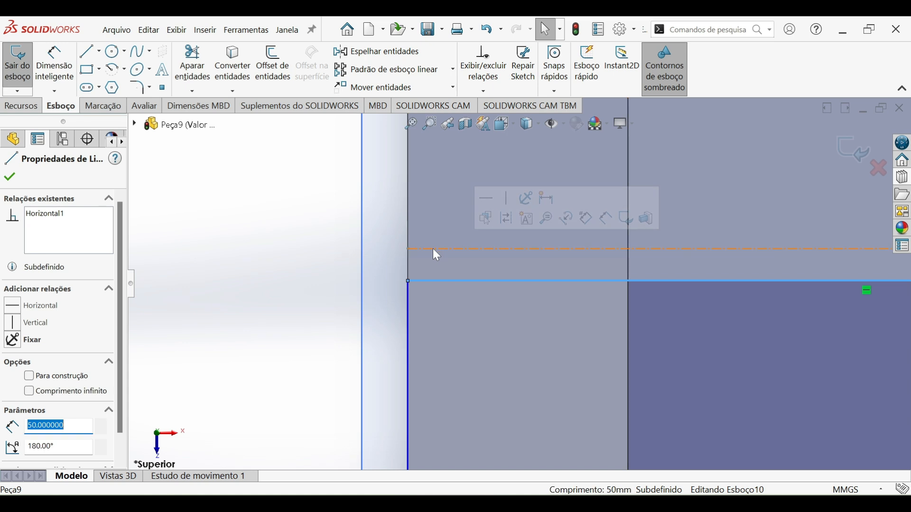
pyautogui.click(433, 254)
pyautogui.keyDown('ctrl'); pyautogui.click(454, 281); pyautogui.keyUp('ctrl')
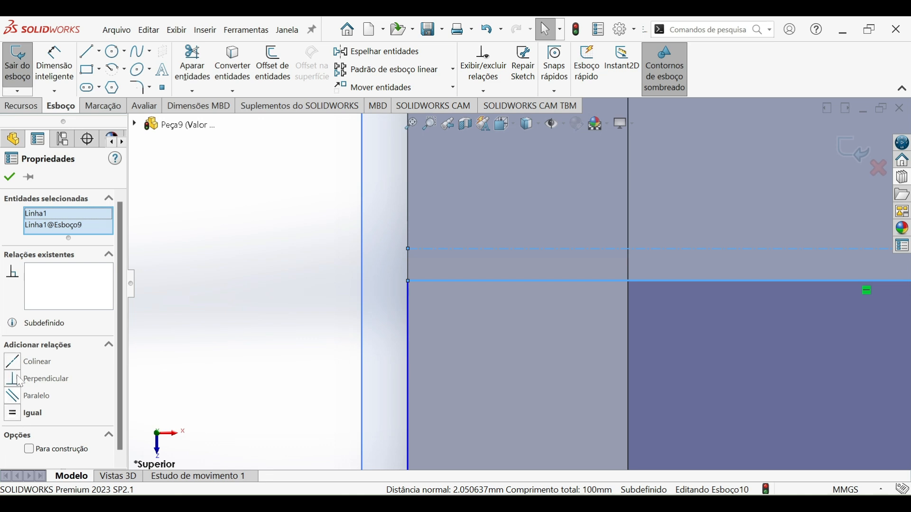
pyautogui.click(10, 178)
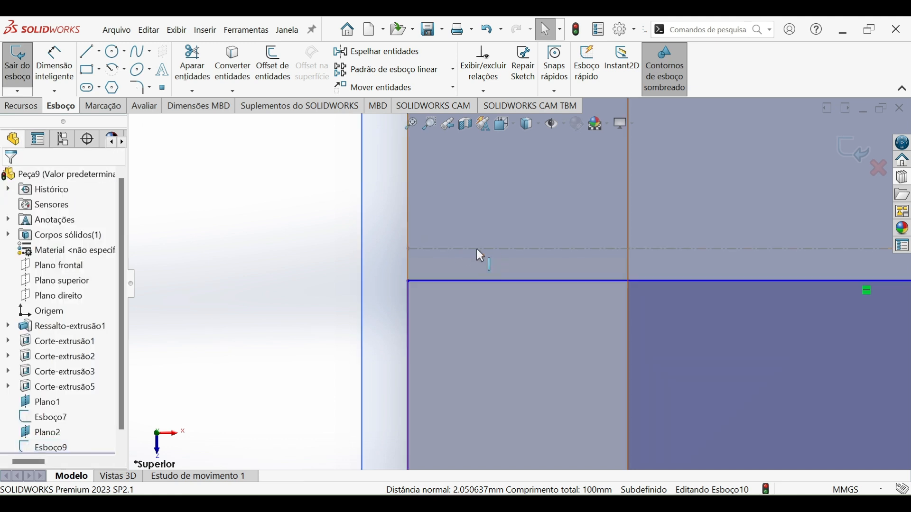
pyautogui.click(475, 281)
pyautogui.keyDown('ctrl'); pyautogui.click(208, 334); pyautogui.keyUp('ctrl')
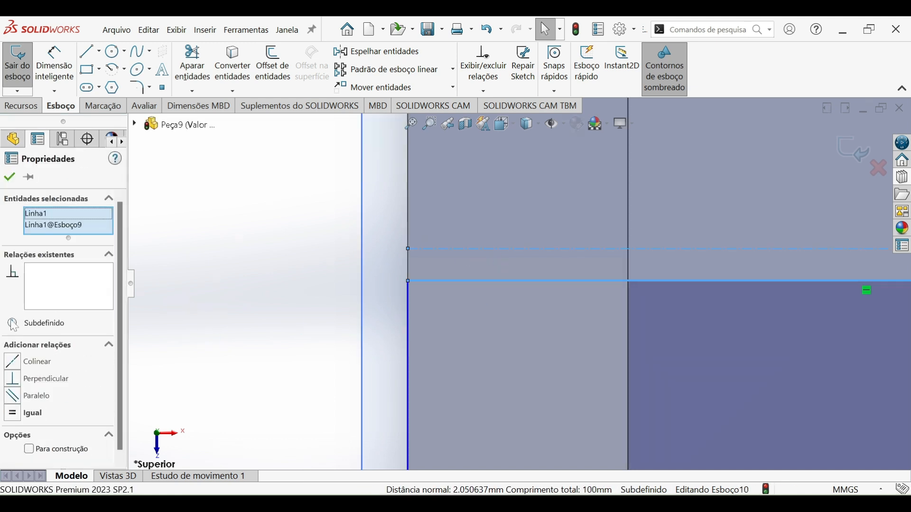
pyautogui.click(17, 362)
pyautogui.click(10, 181)
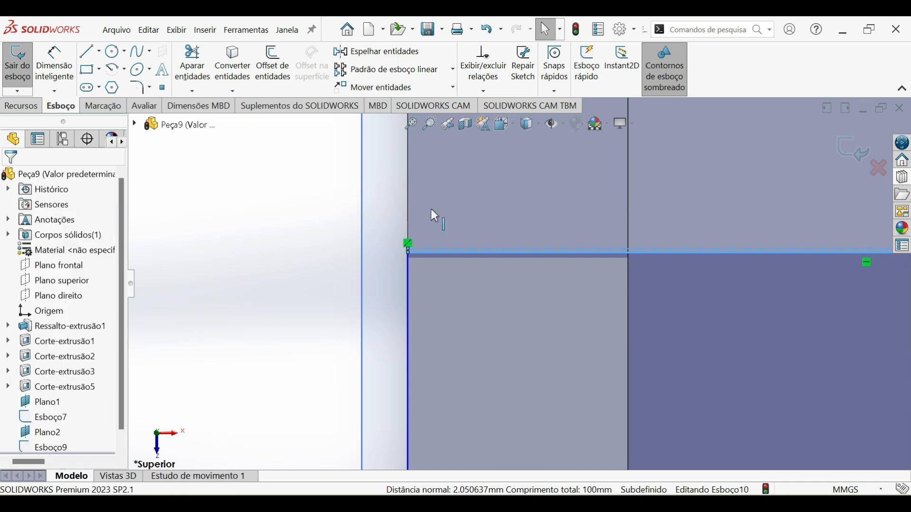
# - Pull the rectangle's left line inward and make it collinear with the bracket's left side edge
pyautogui.scroll(-5, 664, 247)
pyautogui.moveTo(676, 250)
pyautogui.mouseDown(button='middle')
pyautogui.moveTo(652, 189)
pyautogui.moveTo(598, 173)
pyautogui.moveTo(675, 194)
pyautogui.mouseUp(button='middle')
pyautogui.scroll(-6, 528, 289)
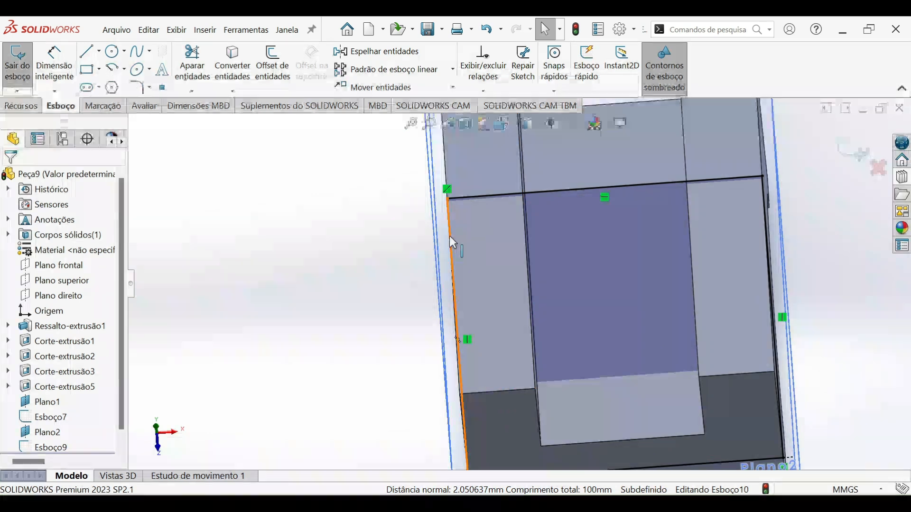
pyautogui.click(514, 124)
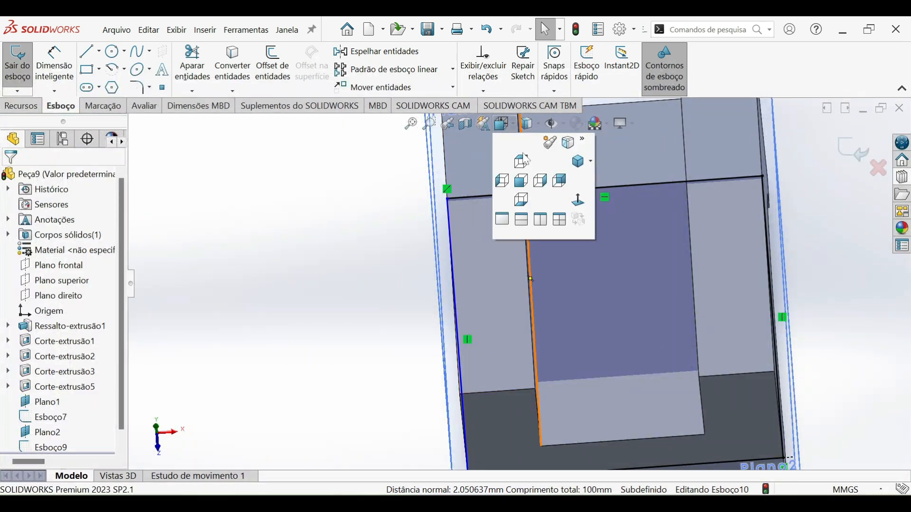
pyautogui.click(501, 223)
pyautogui.moveTo(444, 242)
pyautogui.mouseDown()
pyautogui.moveTo(482, 237)
pyautogui.moveTo(503, 248)
pyautogui.mouseUp()
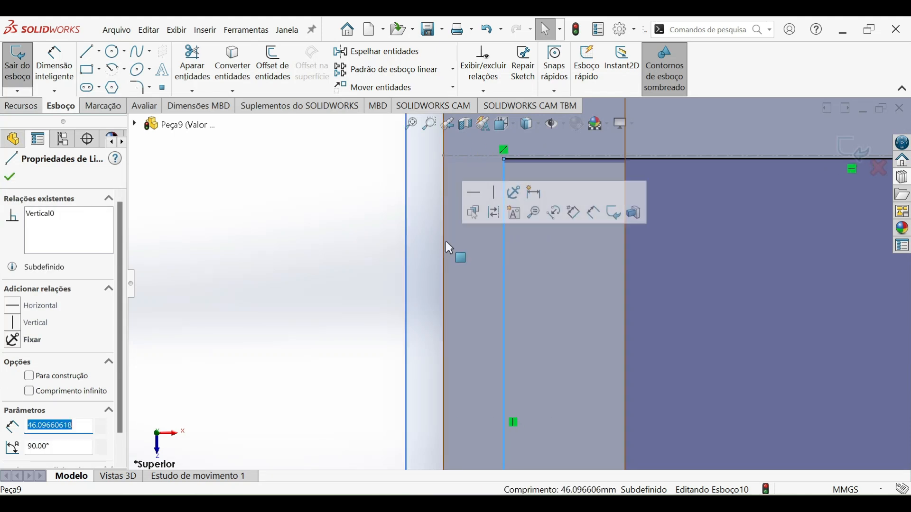
pyautogui.click(446, 241)
pyautogui.click(317, 231)
pyautogui.click(501, 252)
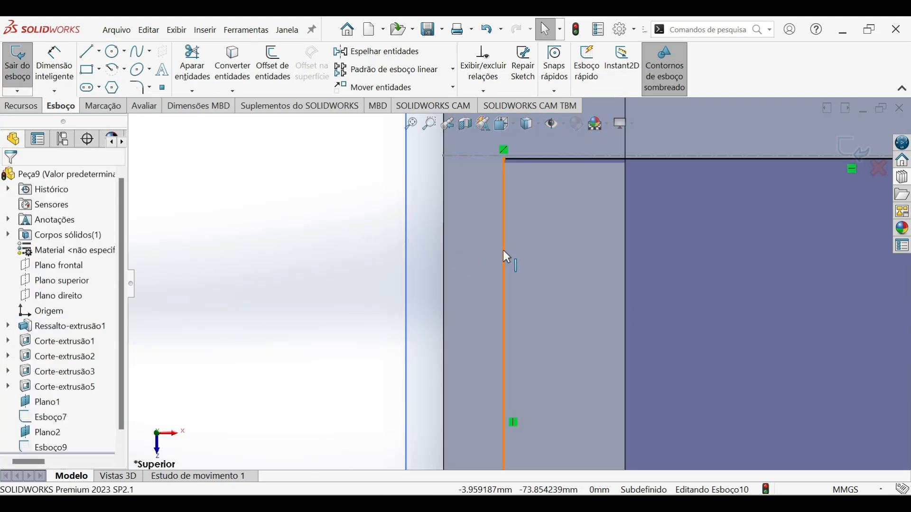
pyautogui.keyDown('ctrl'); pyautogui.click(442, 249); pyautogui.keyUp('ctrl')
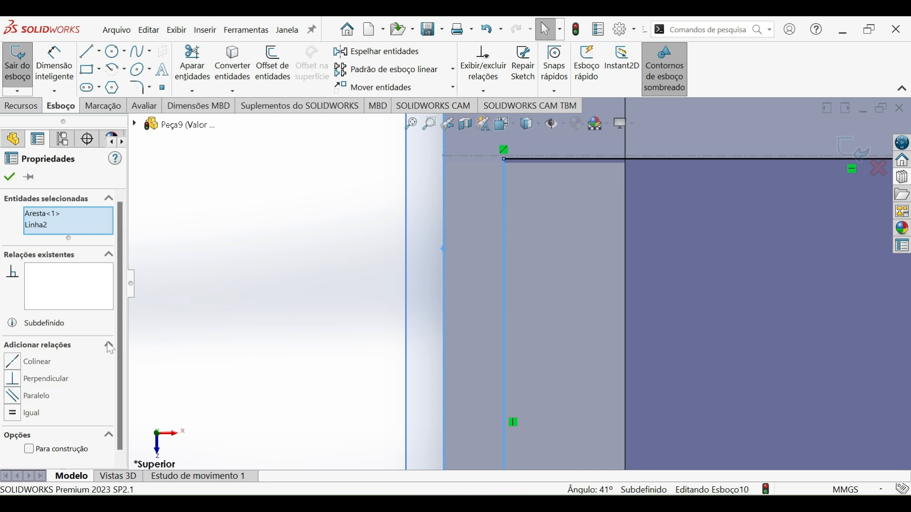
pyautogui.click(10, 369)
# - Extrude-cut the rectangle with the Passante end condition, reversed toward the bracket's upper front, to form the slope
pyautogui.scroll(-5, 443, 254)
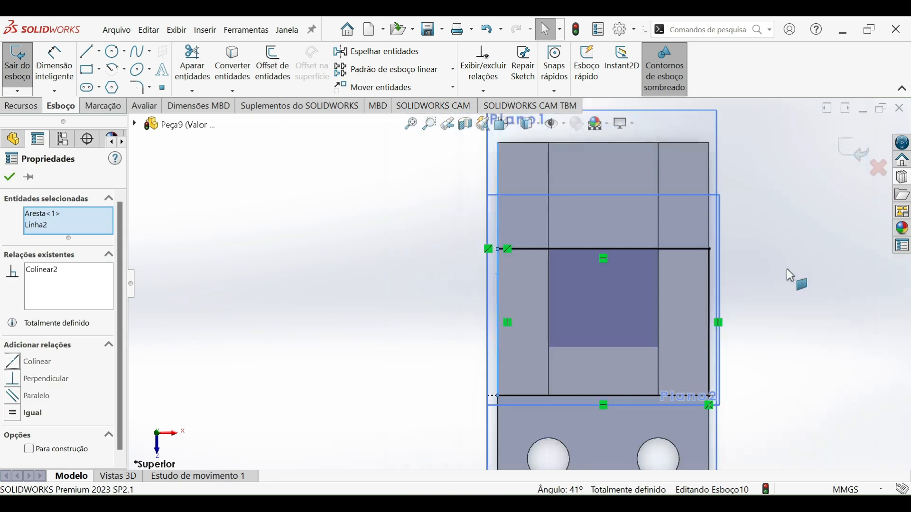
pyautogui.moveTo(752, 222)
pyautogui.mouseDown(button='middle')
pyautogui.moveTo(709, 237)
pyautogui.moveTo(692, 219)
pyautogui.moveTo(713, 263)
pyautogui.moveTo(640, 281)
pyautogui.mouseUp(button='middle')
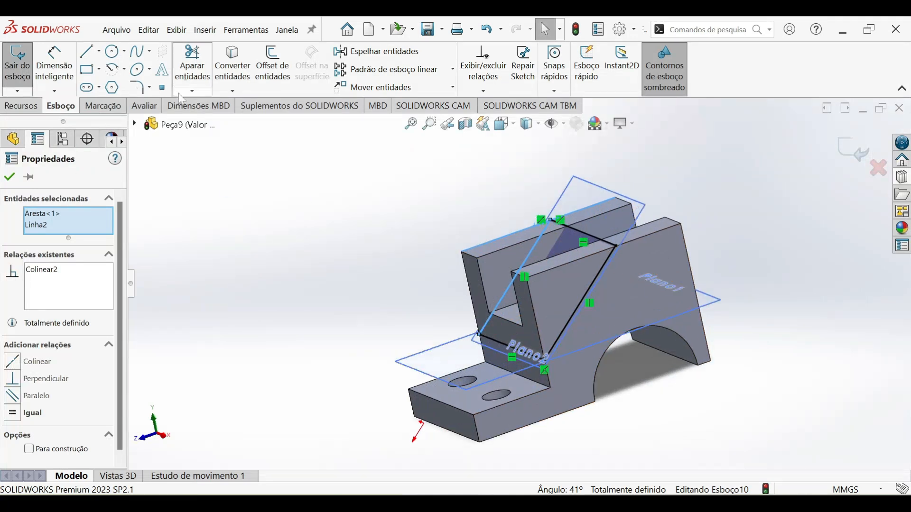
pyautogui.click(21, 106)
pyautogui.click(246, 69)
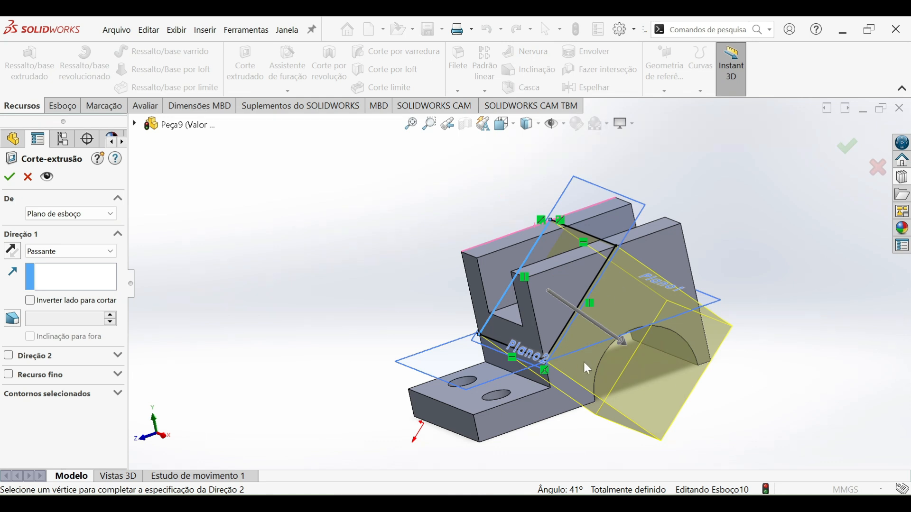
pyautogui.click(12, 253)
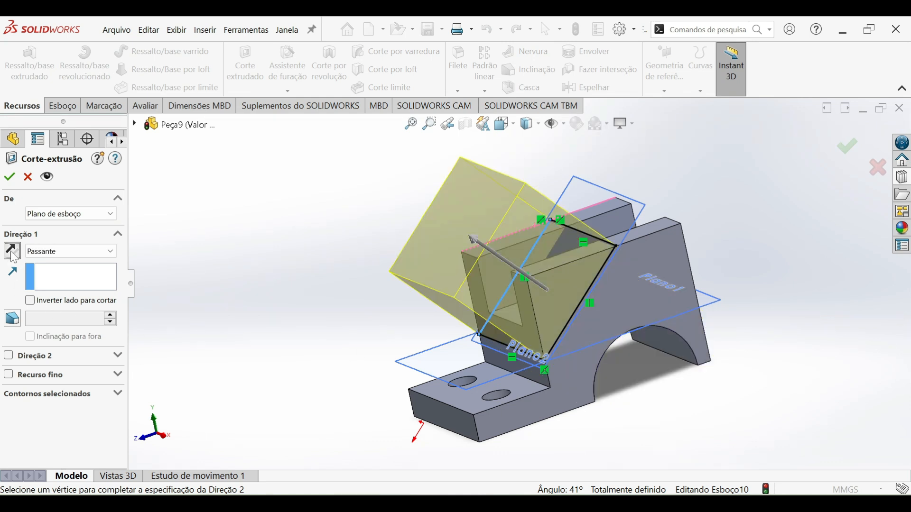
pyautogui.click(64, 251)
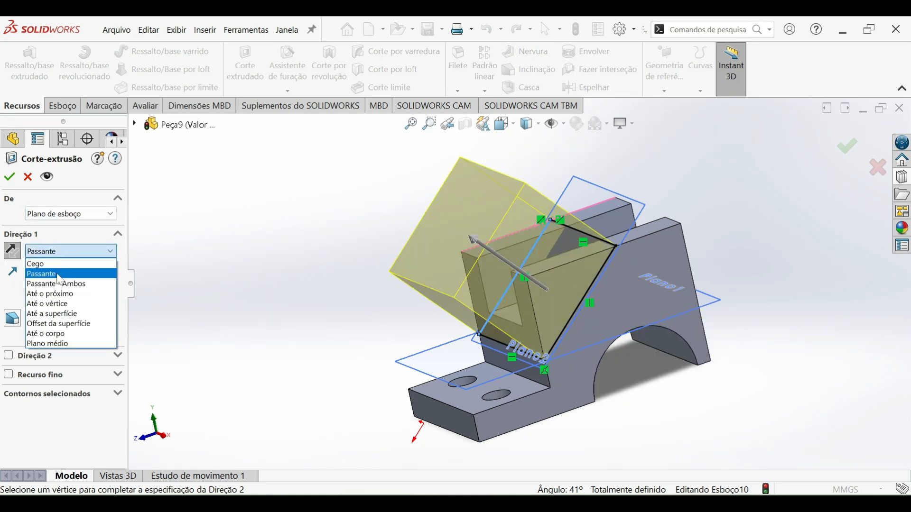
pyautogui.click(52, 270)
pyautogui.click(9, 176)
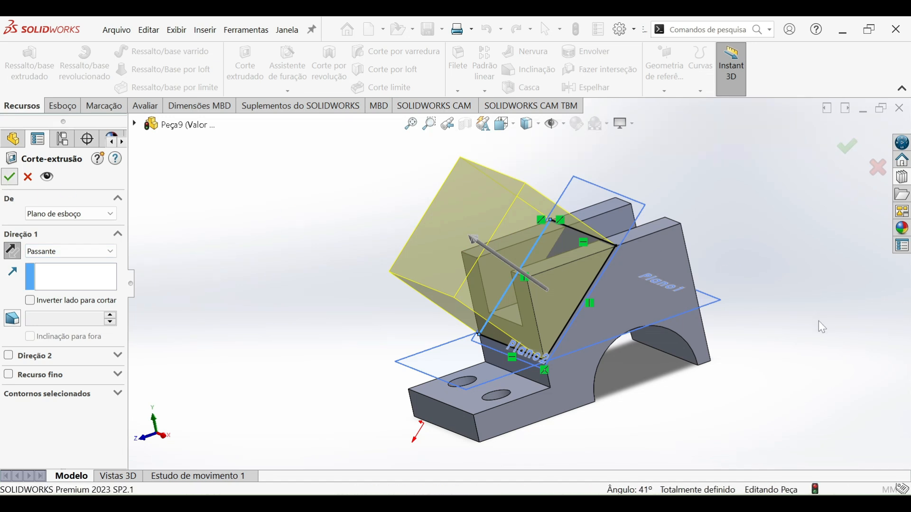
# - Examine the sloped cut where it meets the bracket's top faces and the low vertical front face
pyautogui.moveTo(727, 300); pyautogui.dragTo(655, 284, button='middle')
pyautogui.scroll(-7, 640, 225)
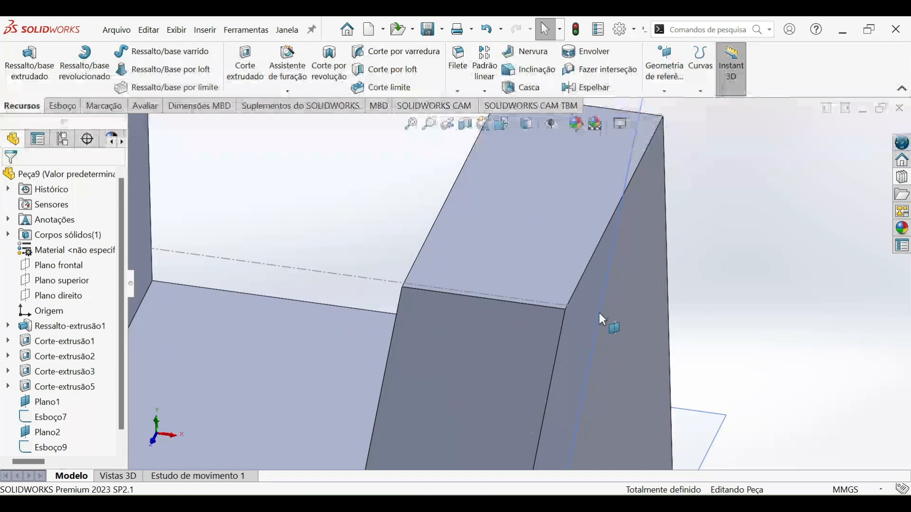
pyautogui.scroll(8, 570, 323)
pyautogui.scroll(-10, 498, 370)
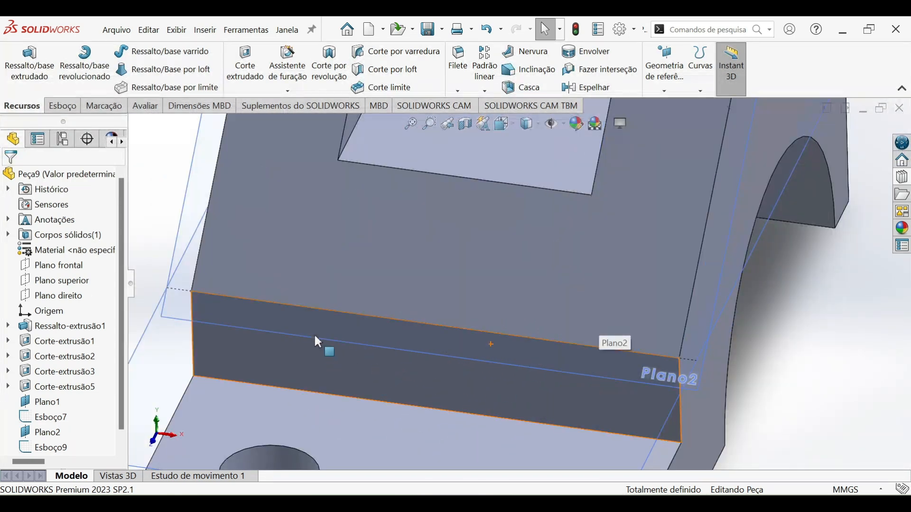
pyautogui.scroll(6, 593, 214)
pyautogui.scroll(-4, 604, 183)
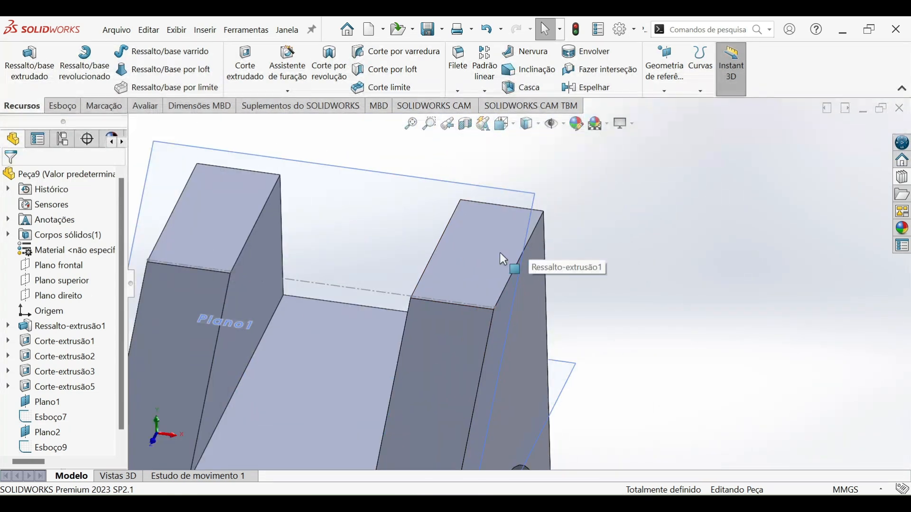
pyautogui.scroll(3, 448, 361)
pyautogui.scroll(3, 474, 351)
pyautogui.scroll(-4, 499, 344)
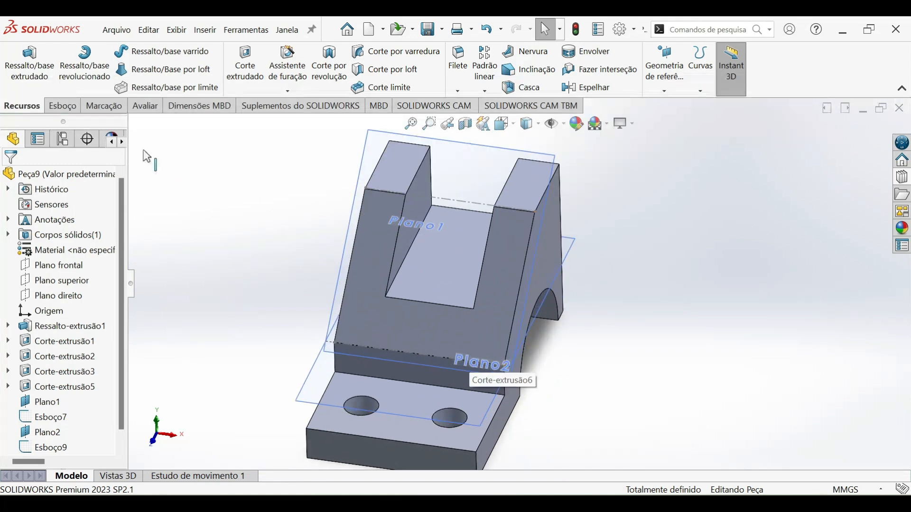
# - Measure the short vertical edge below the slope and the outer side edge of the left top face
pyautogui.click(138, 106)
pyautogui.click(110, 62)
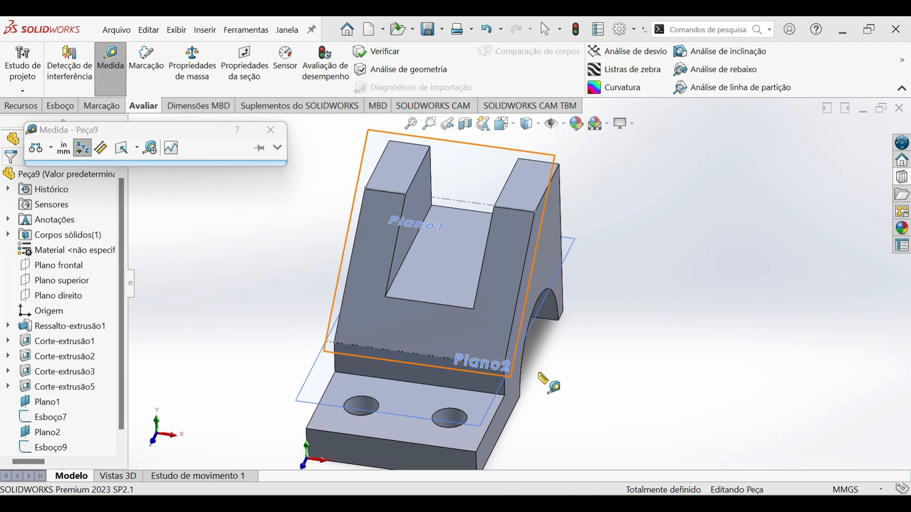
pyautogui.click(505, 387)
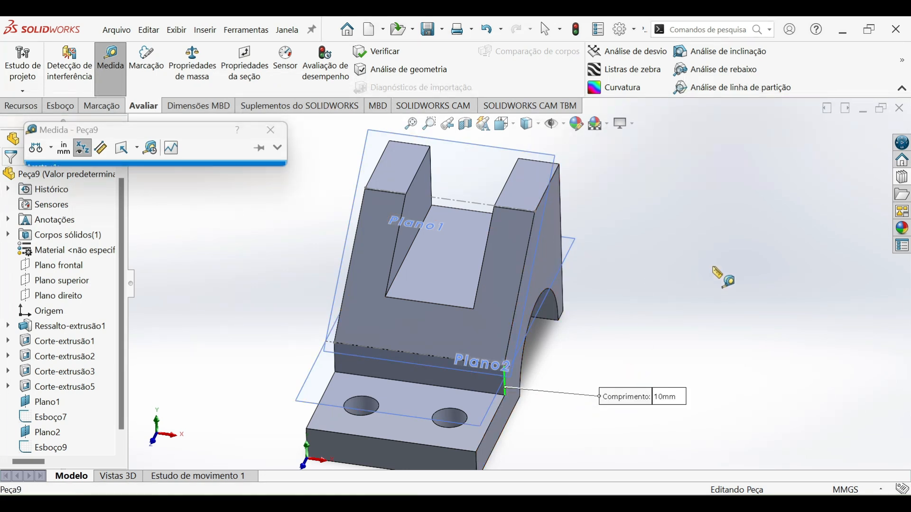
pyautogui.click(591, 219)
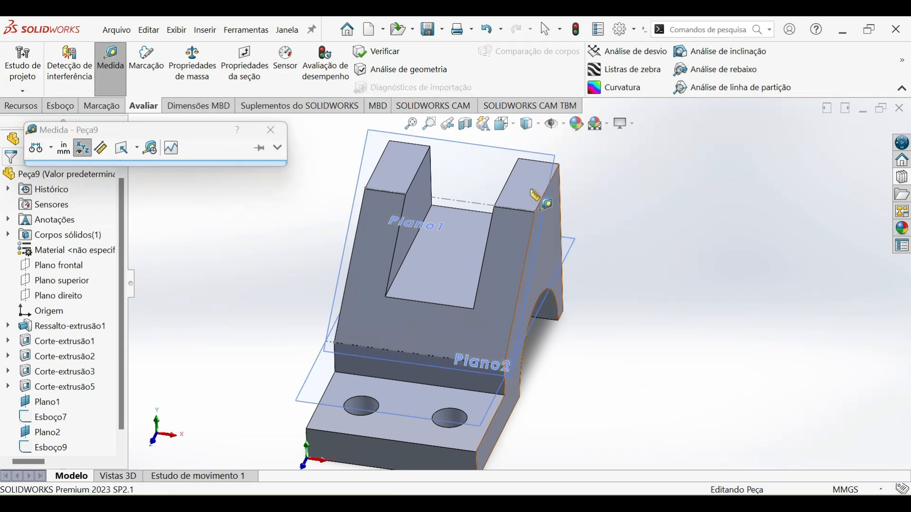
pyautogui.click(379, 162)
pyautogui.scroll(4, 406, 162)
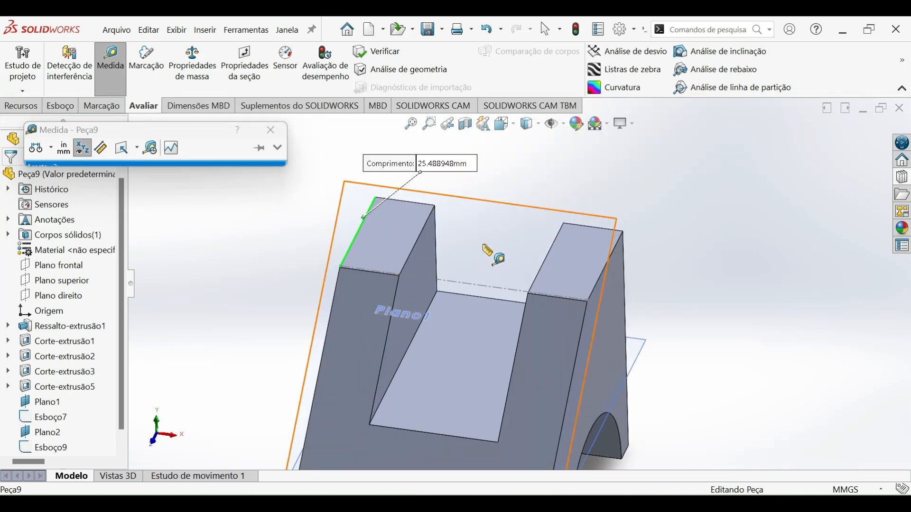
pyautogui.press('Escape')
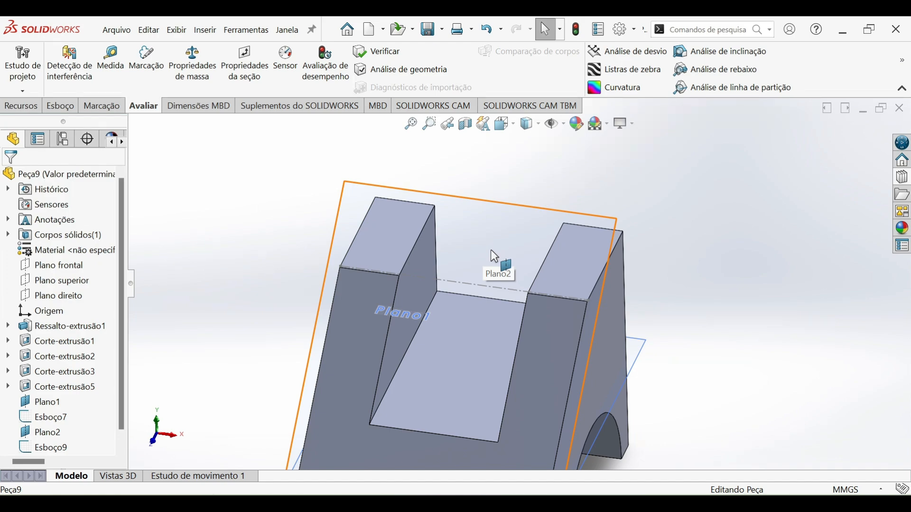
# - Compare the bracket's sloped cut with the triangle calculation in Paint and the dimensioned Exercise 8 drawing in the image viewer
pyautogui.hotkey('alt', 'Tab')
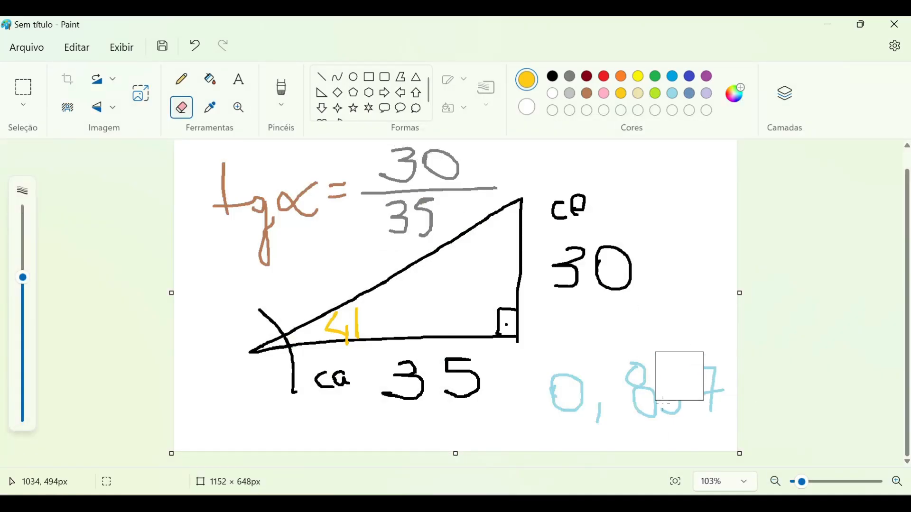
pyautogui.hotkey('alt', 'Tab')
pyautogui.hotkey('alt', 'Tab')
pyautogui.moveTo(651, 336); pyautogui.dragTo(524, 266, button='middle')
pyautogui.scroll(-4, 524, 266)
pyautogui.scroll(-2, 522, 268)
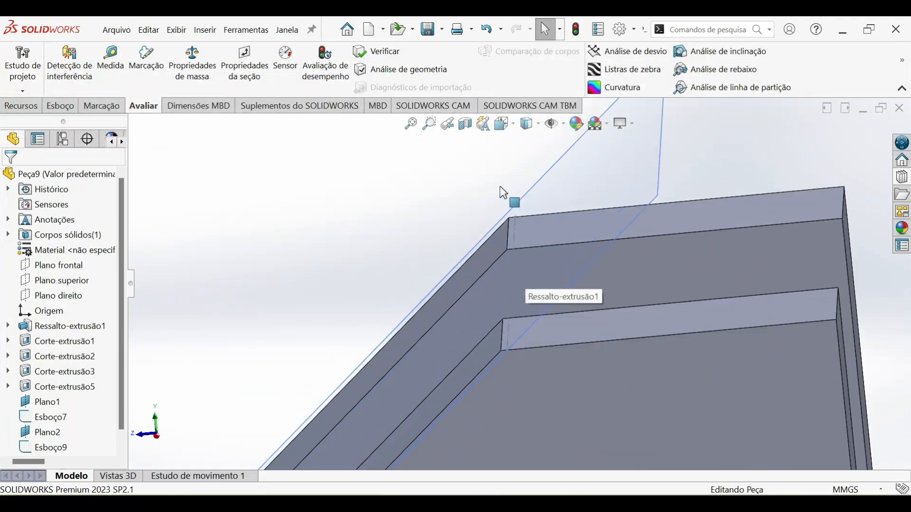
pyautogui.scroll(6, 550, 351)
pyautogui.hotkey('alt', 'Tab')
pyautogui.scroll(2, 581, 325)
pyautogui.scroll(-5, 581, 318)
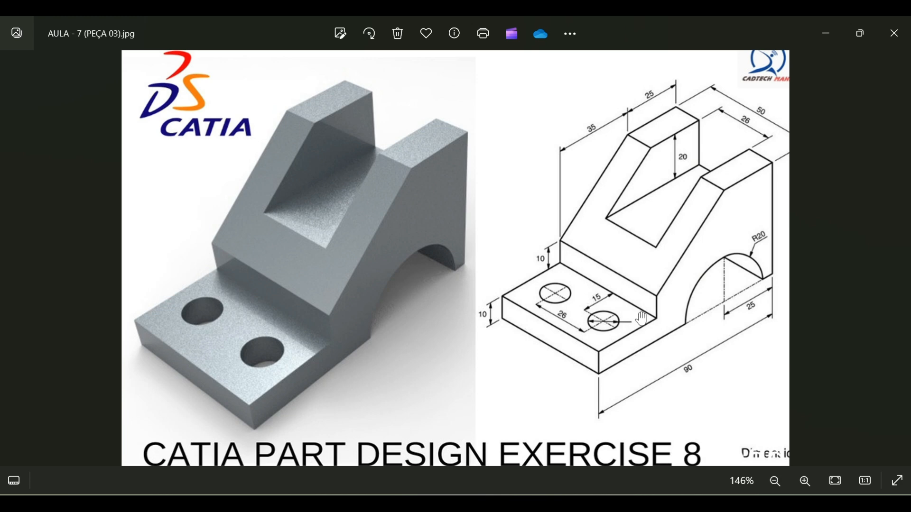
pyautogui.hotkey('alt', 'Tab')
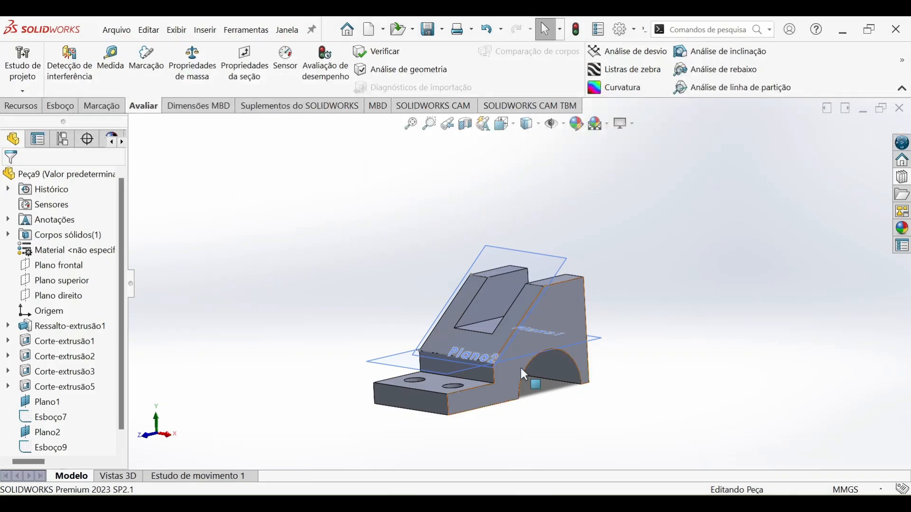
# - Hide the inclined reference plane Plano2 and the horizontal reference plane Plano1 in the SOLIDWORKS part
pyautogui.moveTo(520, 366); pyautogui.dragTo(710, 413, button='middle')
pyautogui.moveTo(545, 221); pyautogui.dragTo(610, 223, button='middle')
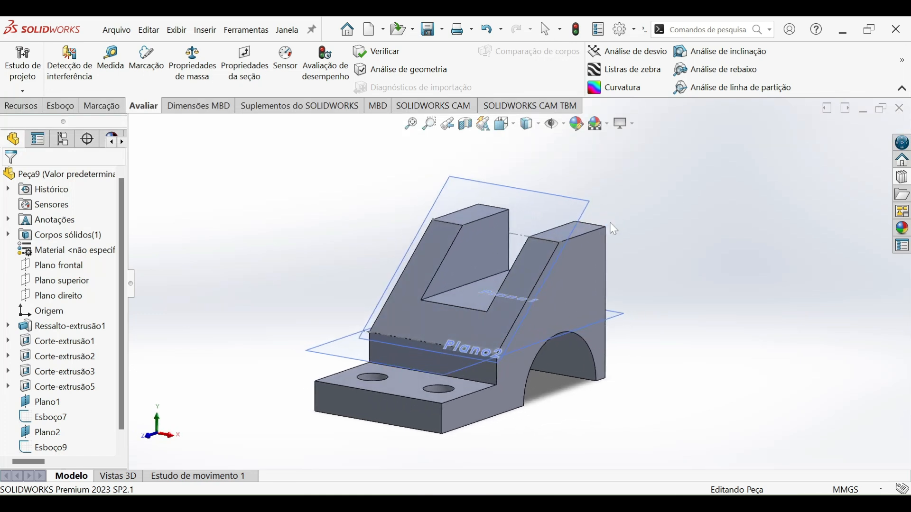
pyautogui.rightClick(559, 212)
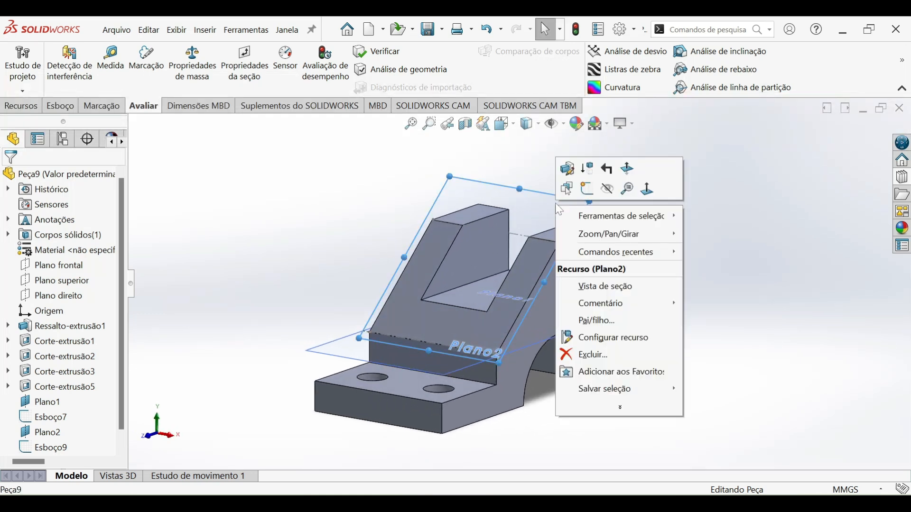
pyautogui.click(607, 188)
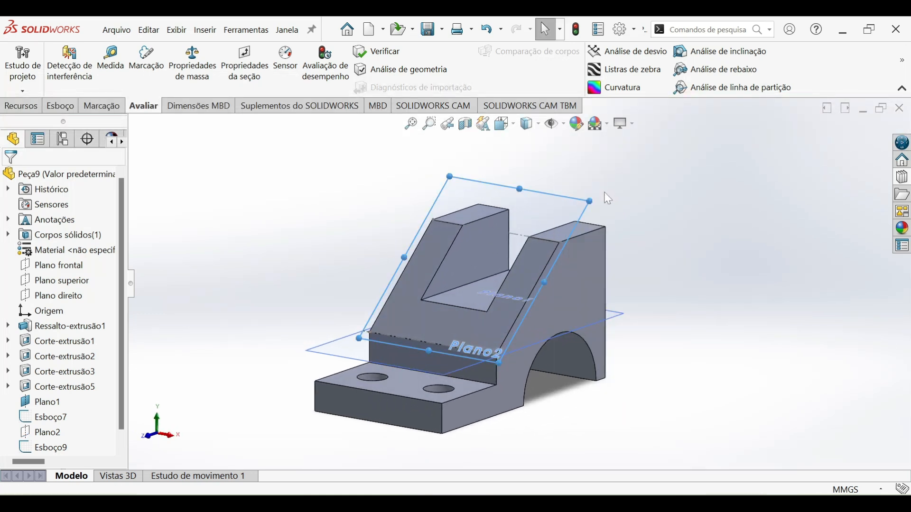
pyautogui.rightClick(616, 315)
pyautogui.click(669, 286)
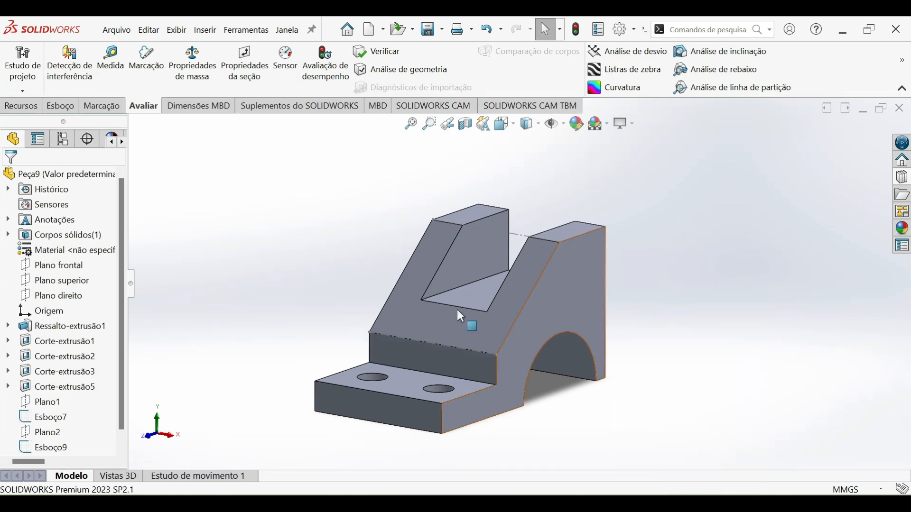
# - Hide the construction-line sketches Esboço7 at the slope's lower edge and Esboço9 at its upper edge
pyautogui.scroll(-6, 409, 338)
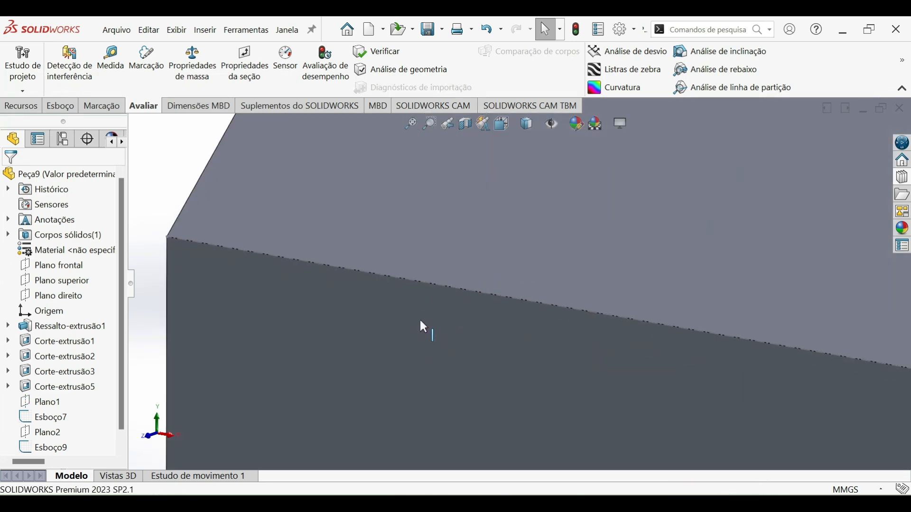
pyautogui.rightClick(389, 274)
pyautogui.click(421, 260)
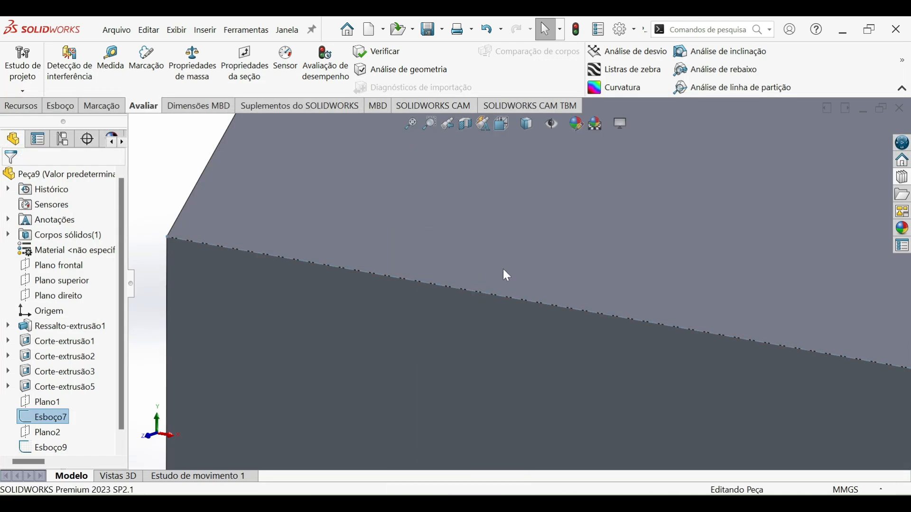
pyautogui.scroll(8, 522, 266)
pyautogui.scroll(-6, 602, 222)
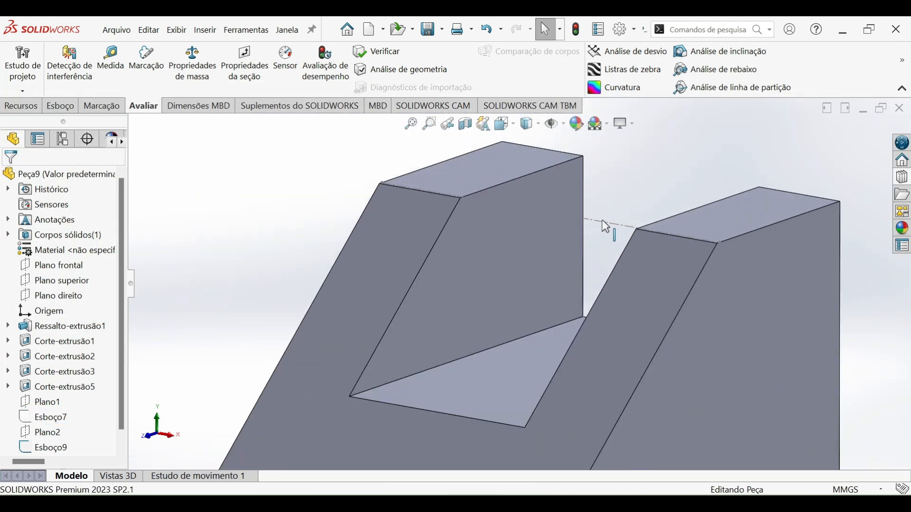
pyautogui.rightClick(611, 229)
pyautogui.click(636, 205)
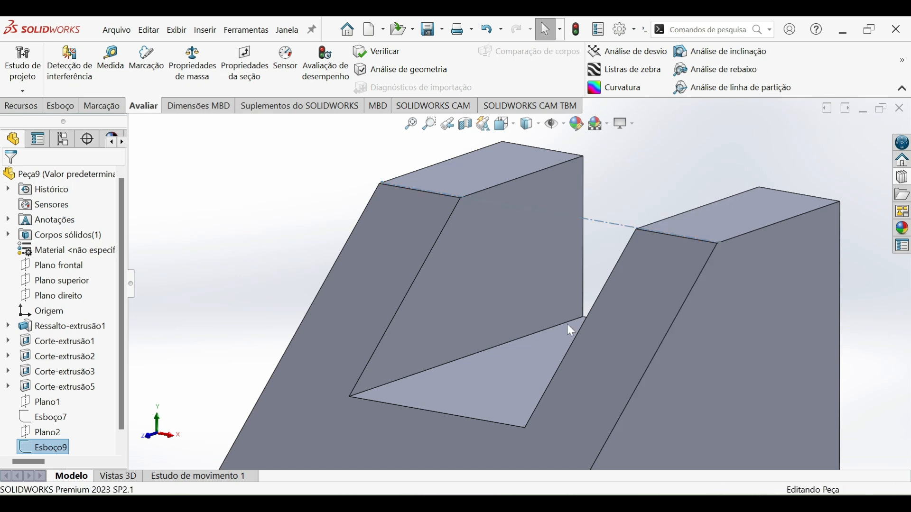
# - Review the whole bracket in isometric view and check its shape and feature list against the Exercise 8 drawing
pyautogui.scroll(3, 565, 332)
pyautogui.scroll(8, 558, 344)
pyautogui.moveTo(563, 344); pyautogui.dragTo(549, 346, button='middle')
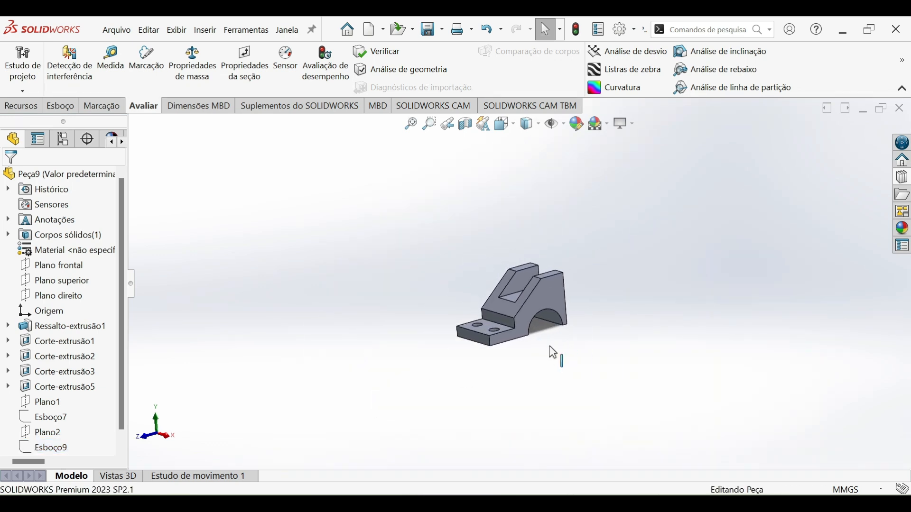
pyautogui.hotkey('ctrl', '7')
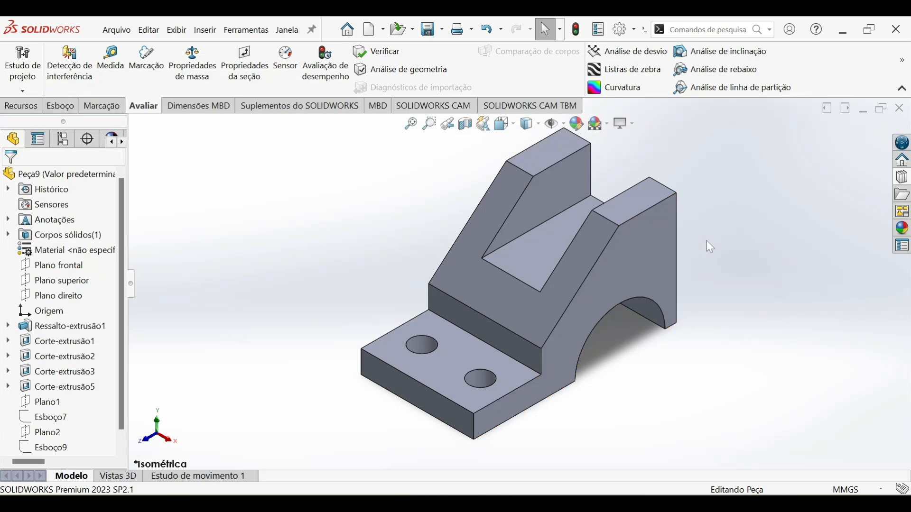
pyautogui.hotkey('alt', 'Tab')
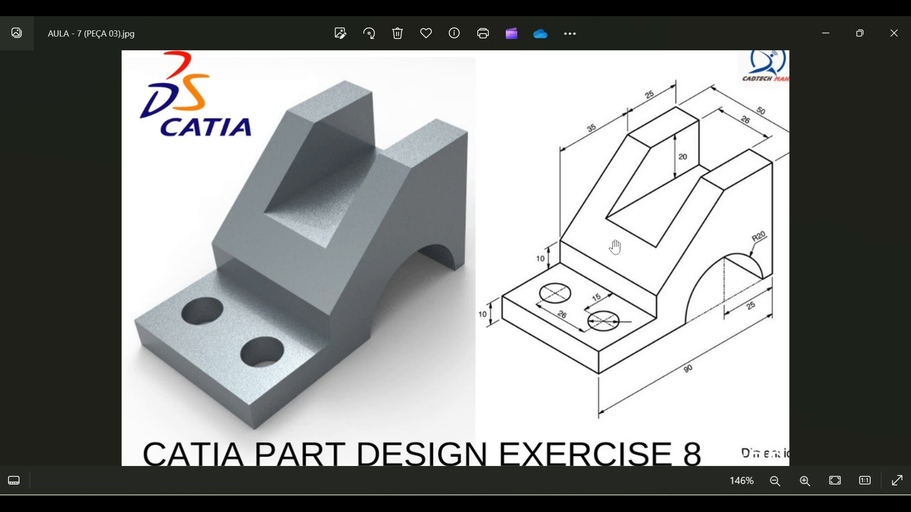
pyautogui.hotkey('alt', 'Tab')
pyautogui.click(121, 450)
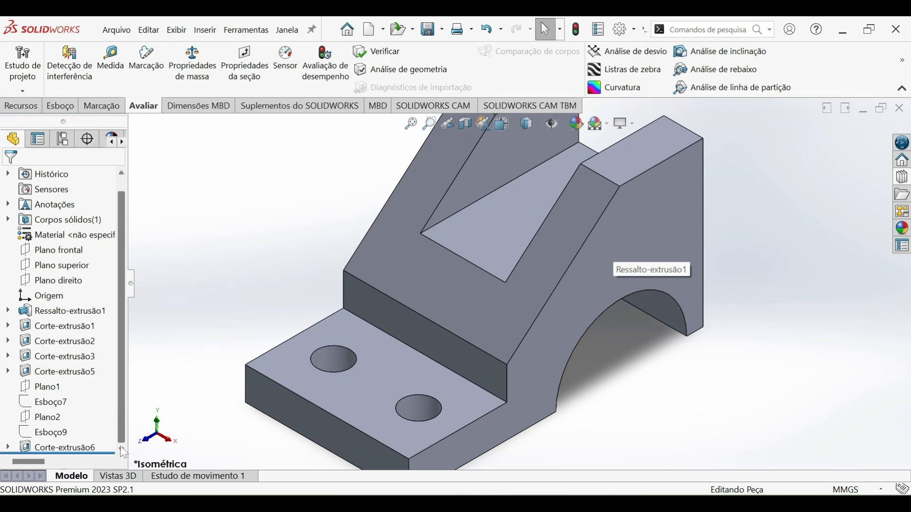
pyautogui.scroll(3, 534, 280)
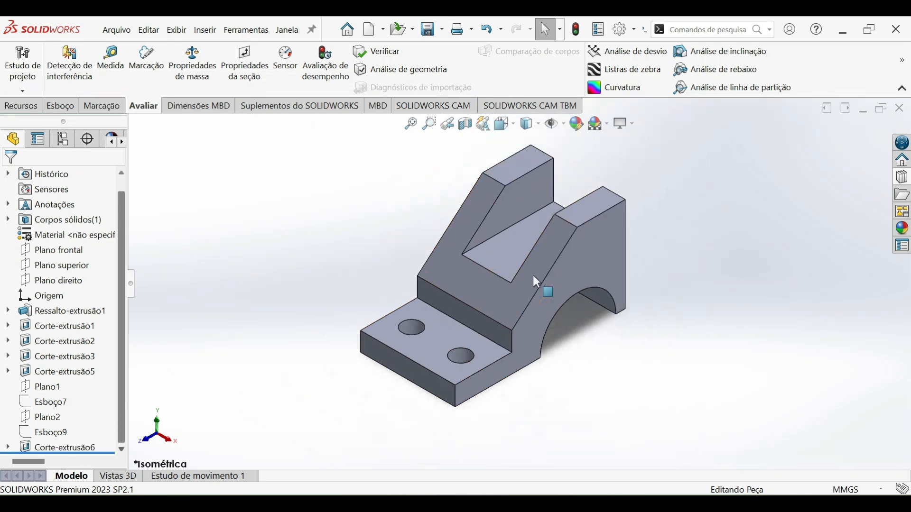
pyautogui.scroll(-3, 533, 266)
pyautogui.scroll(1, 533, 270)
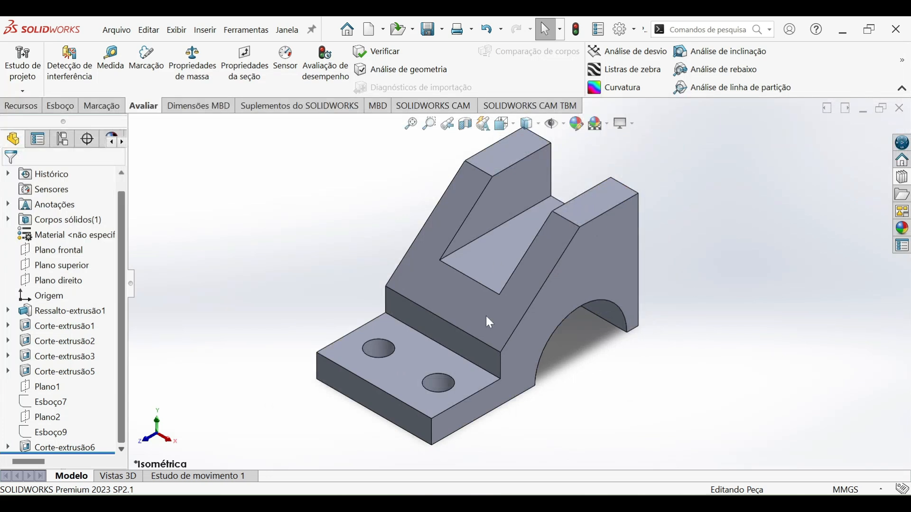